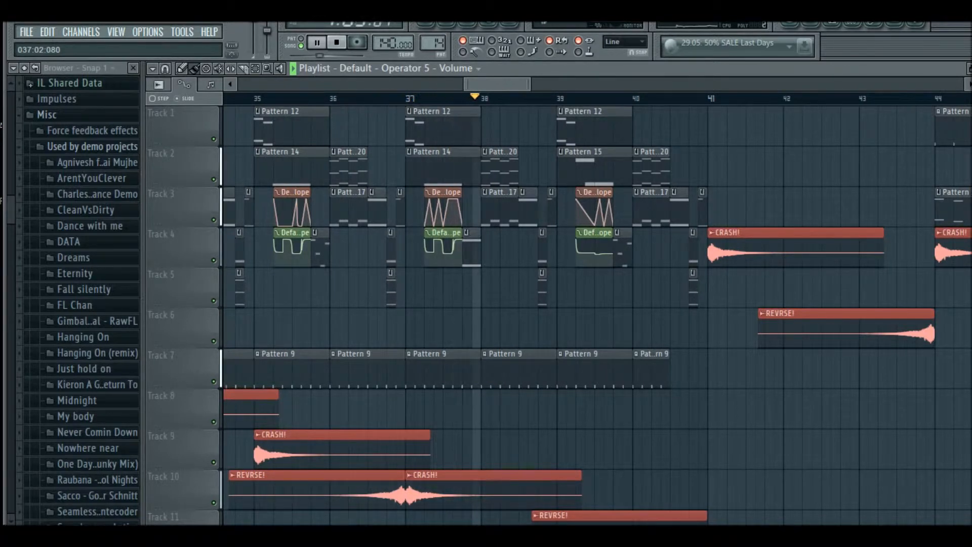
pyautogui.press('space')
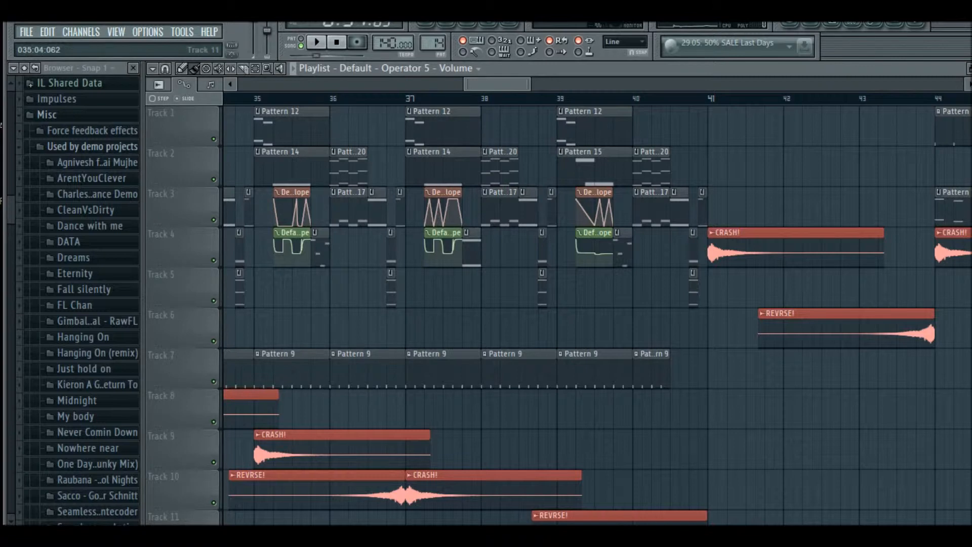
pyautogui.hotkey('alt', 'Tab')
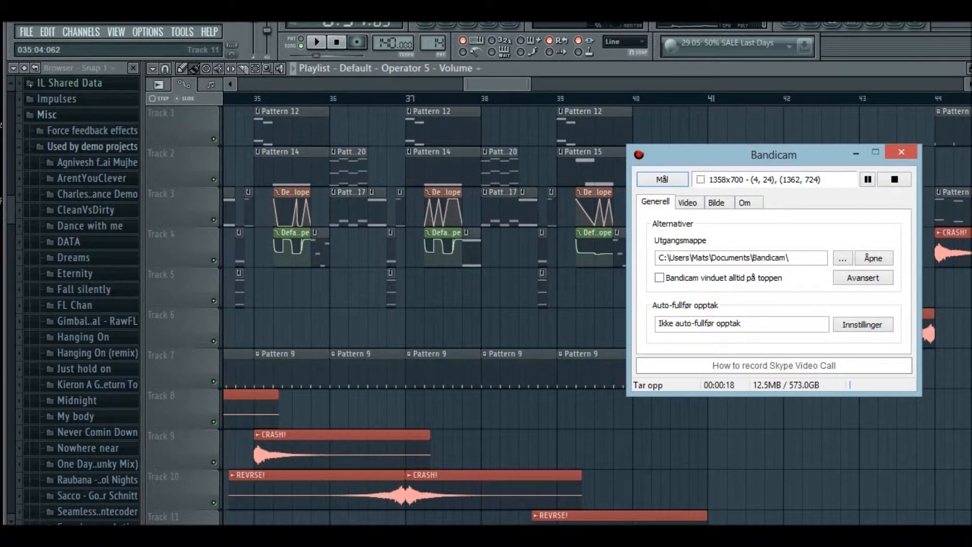
pyautogui.click(662, 179)
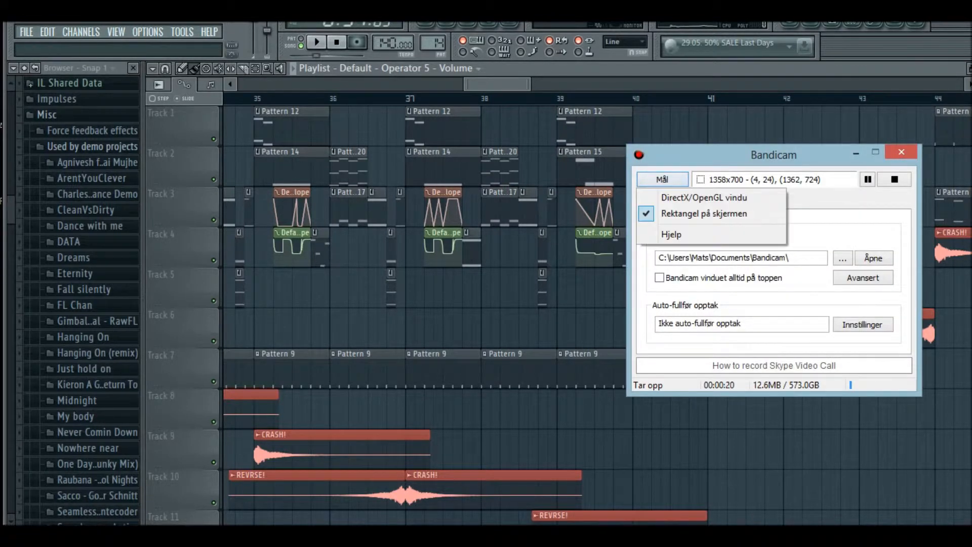
pyautogui.click(484, 69)
# Play the demo project and browse through its arrangement in the playlist
pyautogui.press('space')
pyautogui.scroll(-6, 484, 98)
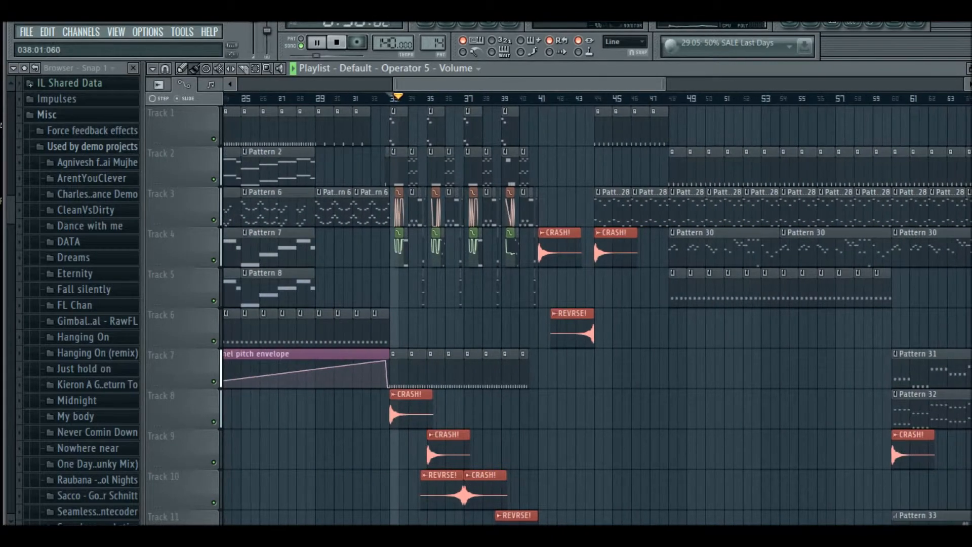
pyautogui.press('space')
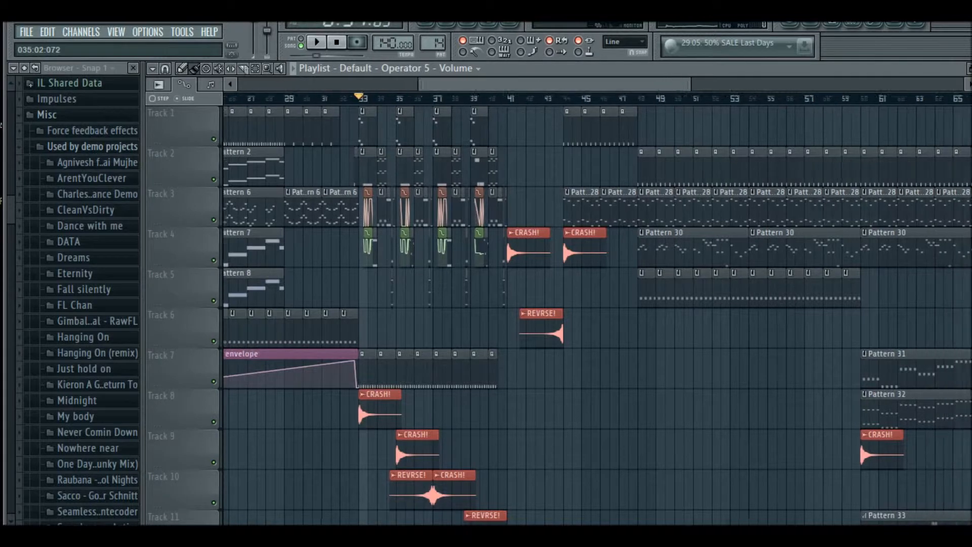
pyautogui.hscroll(5, 836, 441)
pyautogui.click(615, 98)
pyautogui.press('space')
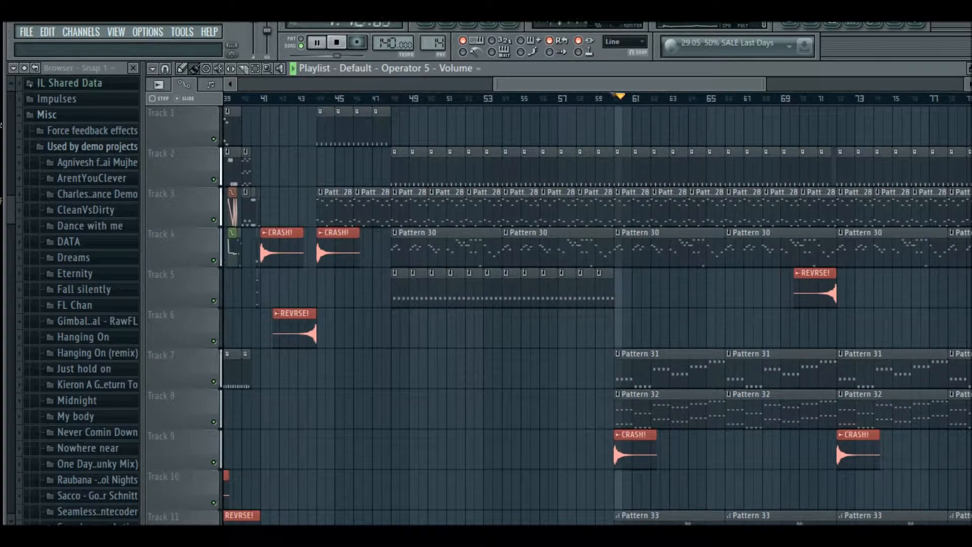
pyautogui.scroll(2, 697, 126)
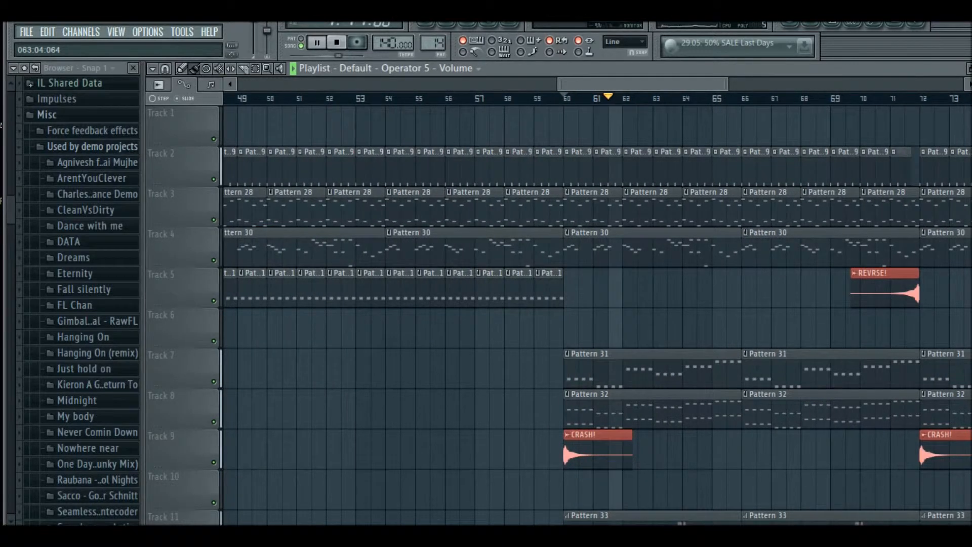
pyautogui.hscroll(3, 708, 127)
pyautogui.scroll(-2, 708, 127)
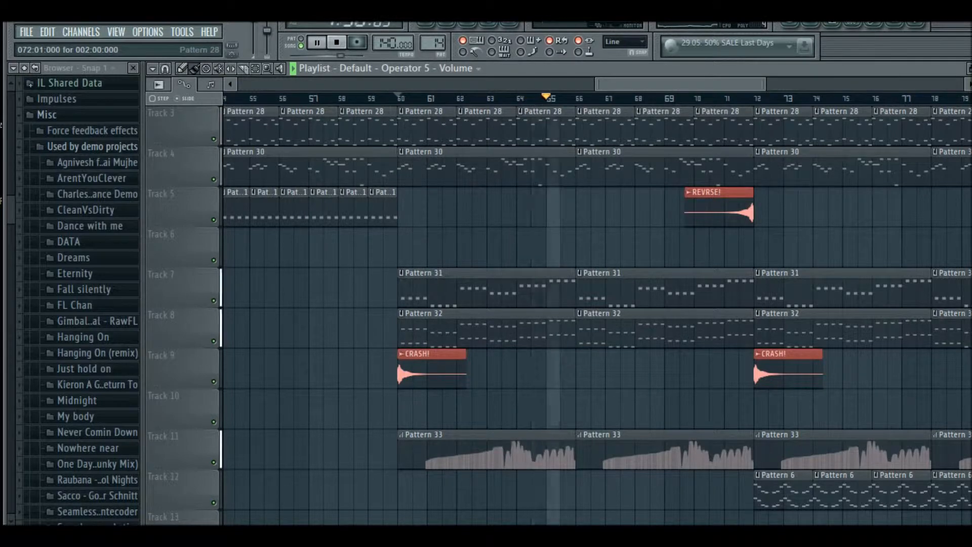
pyautogui.press('space')
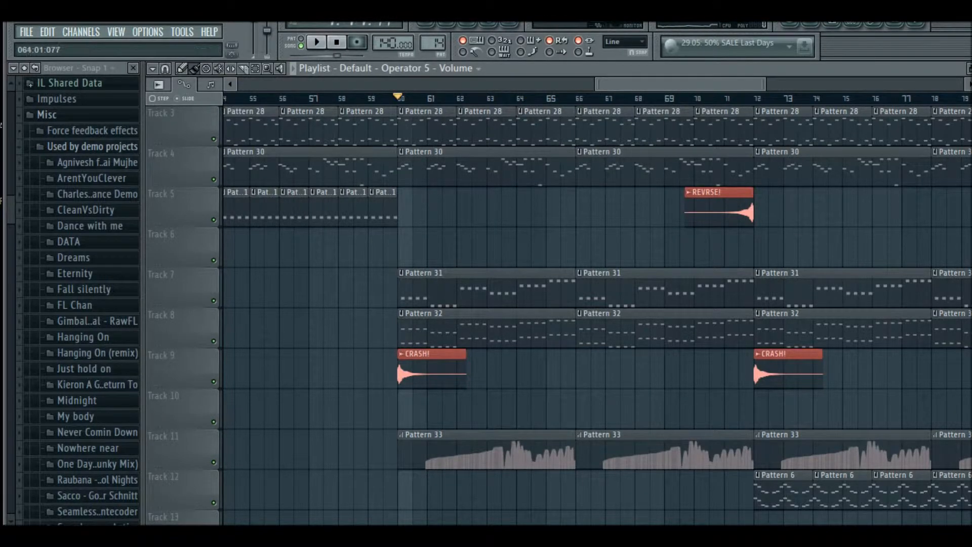
pyautogui.scroll(-2, 416, 409)
pyautogui.scroll(-3, 416, 409)
pyautogui.scroll(-5, 636, 240)
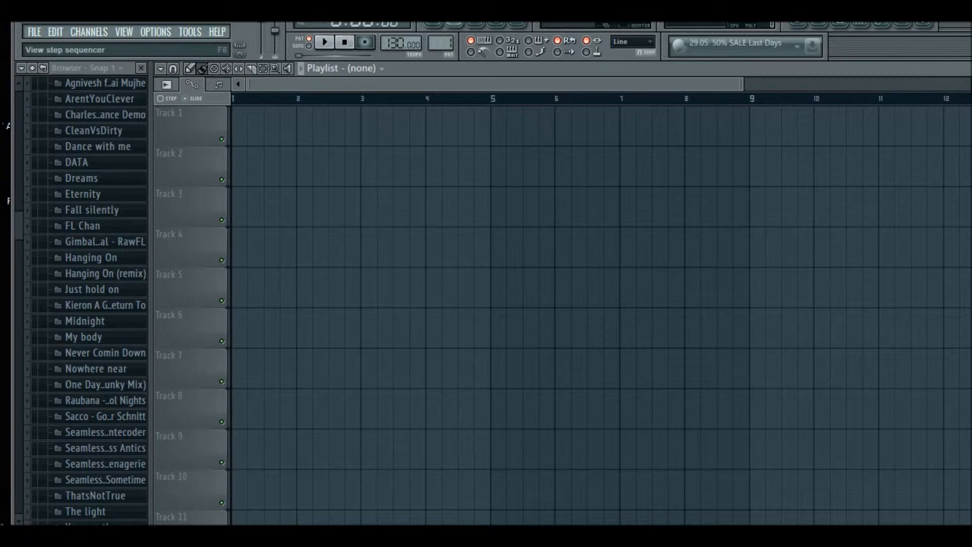
# Open the step sequencer in the new empty project and move it over the playlist
pyautogui.click(433, 23)
pyautogui.click(433, 23)
pyautogui.click(437, 23)
pyautogui.click(437, 23)
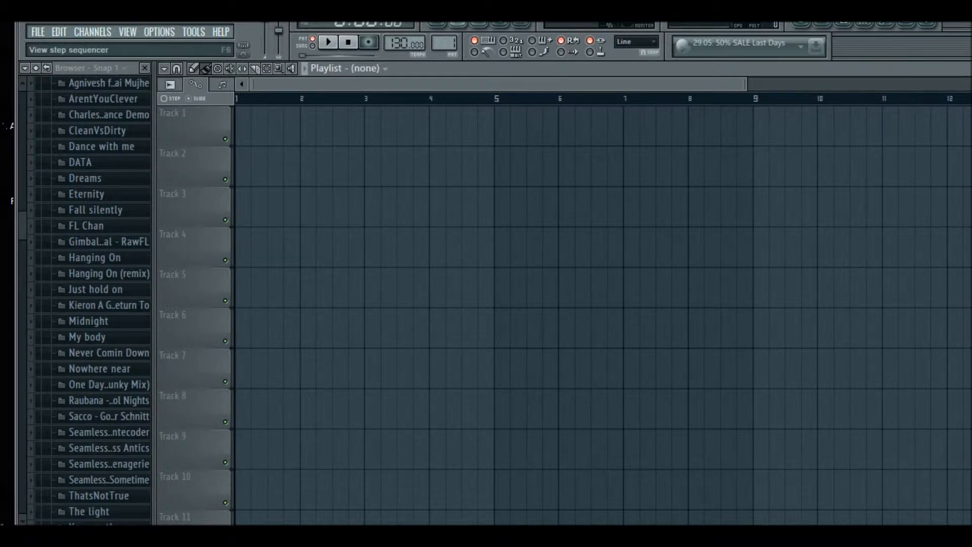
pyautogui.click(458, 23)
pyautogui.moveTo(663, 116); pyautogui.dragTo(468, 61)
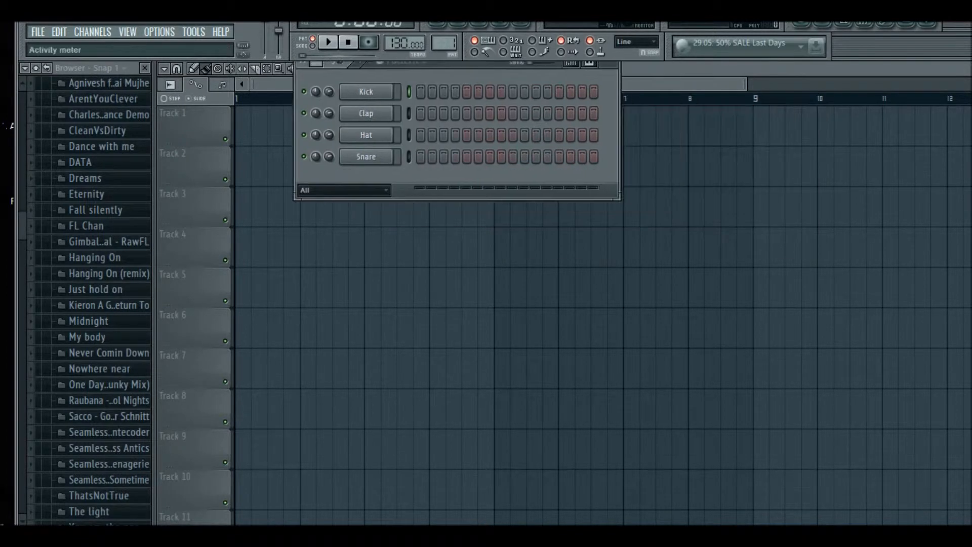
# Fill the Kick channel on every fourth step, play the pattern, then clear the Kick steps
pyautogui.rightClick(367, 91)
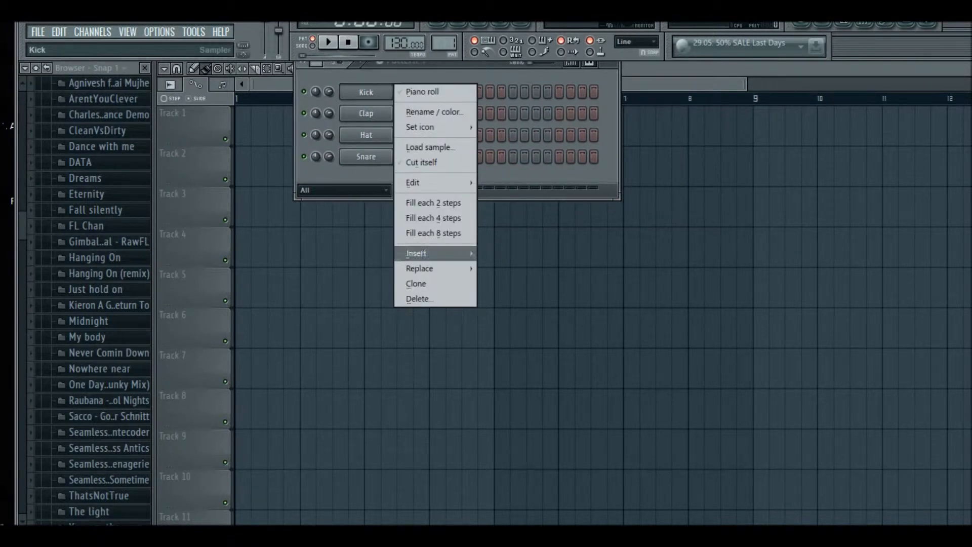
pyautogui.click(428, 93)
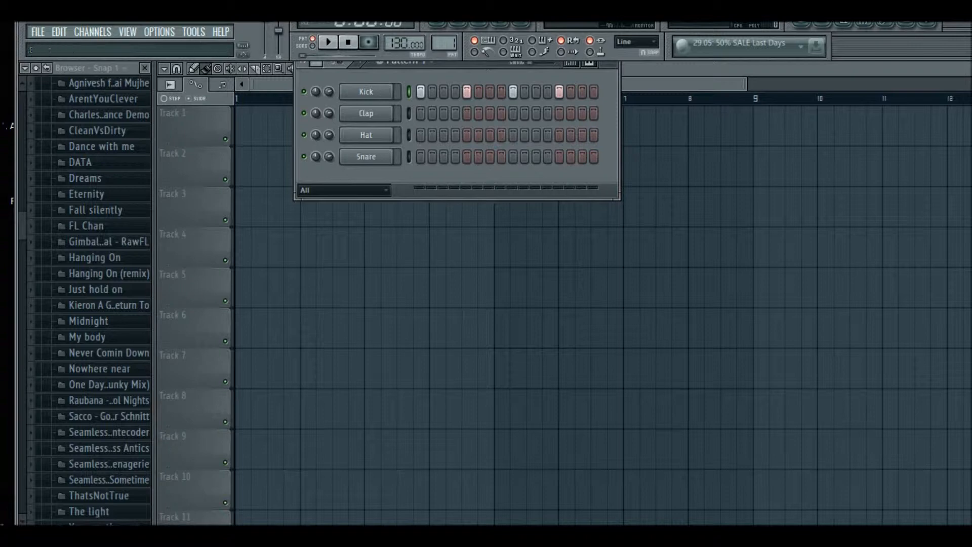
pyautogui.click(328, 42)
pyautogui.press('space')
pyautogui.moveTo(421, 91); pyautogui.dragTo(582, 91)
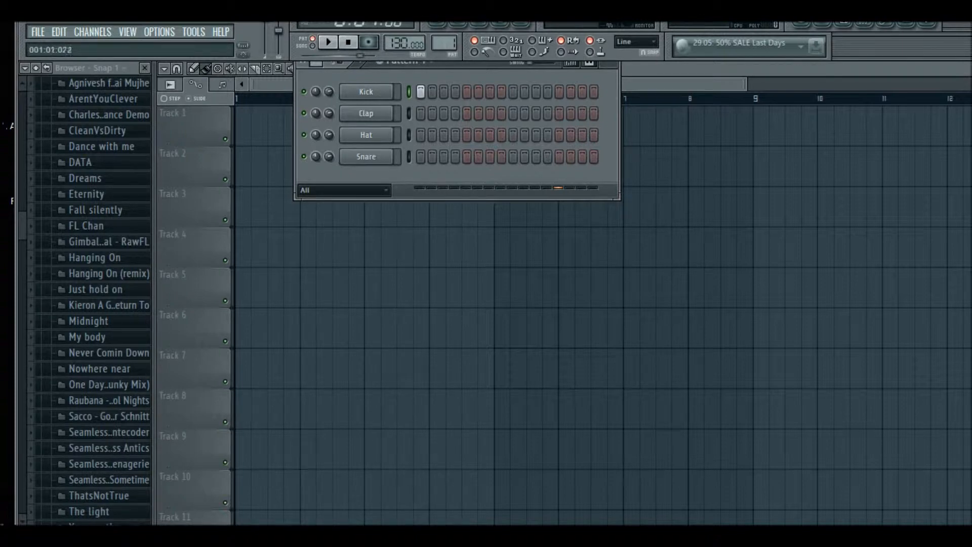
# Fill the Kick channel on every fourth step again and play the pattern
pyautogui.rightClick(395, 87)
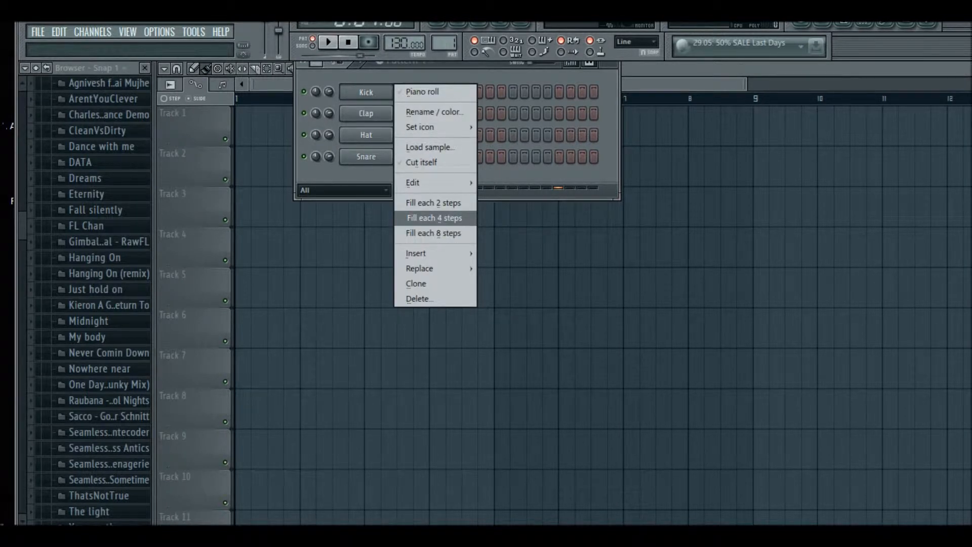
pyautogui.click(435, 217)
pyautogui.click(328, 42)
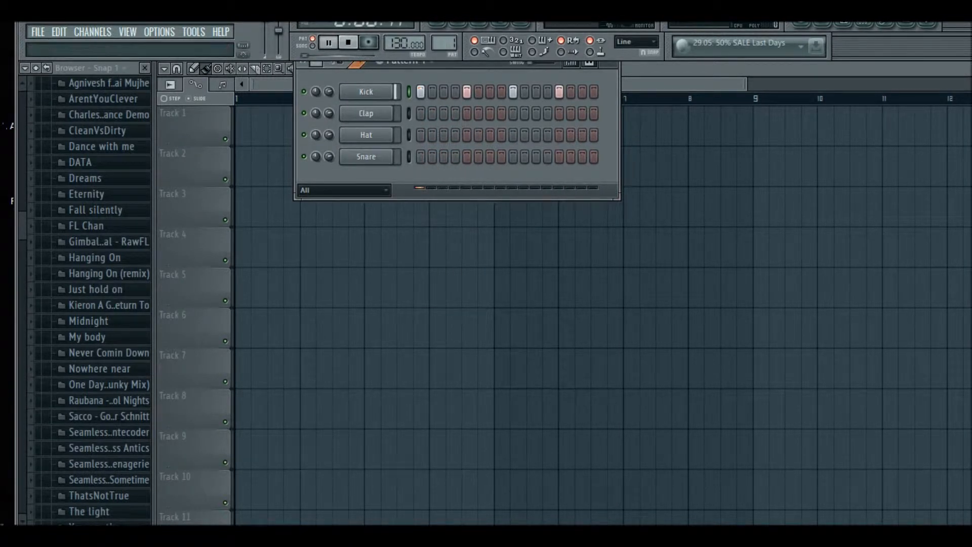
pyautogui.press('space')
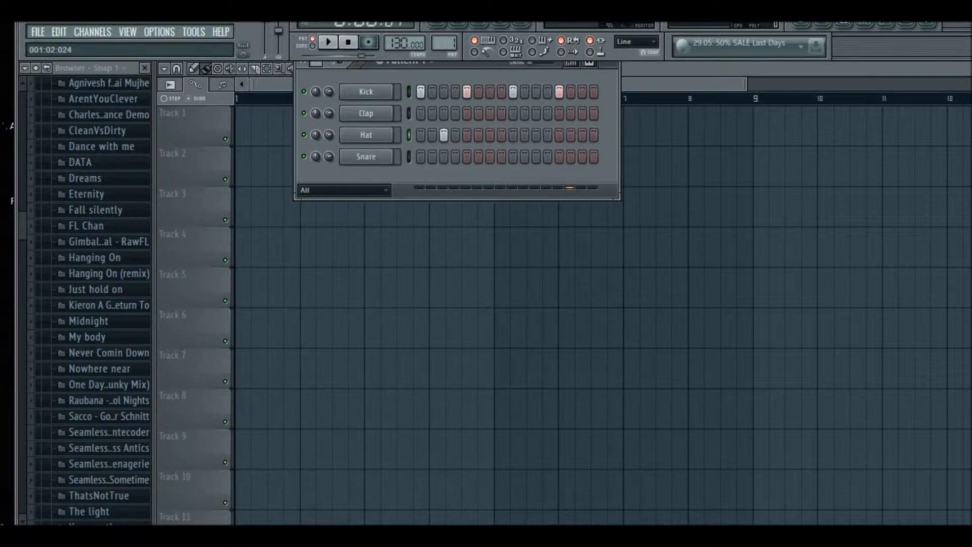
pyautogui.press('space')
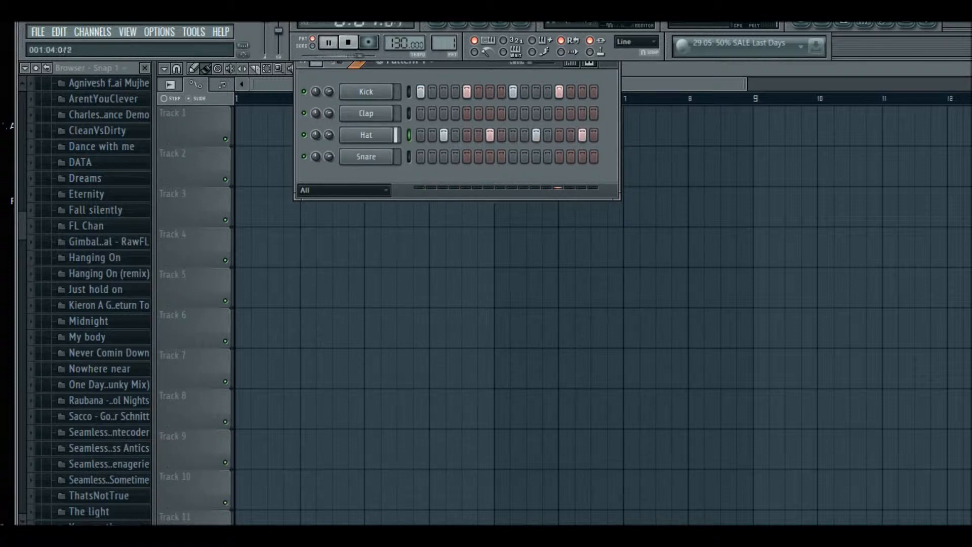
pyautogui.press('space')
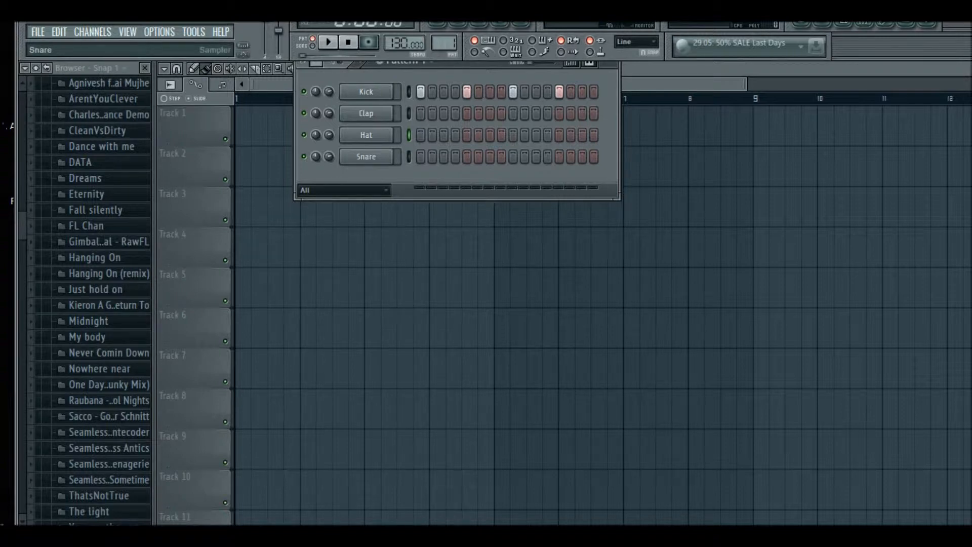
# Insert a 3x Osc channel into the step sequencer and move its channel settings window aside
pyautogui.rightClick(369, 134)
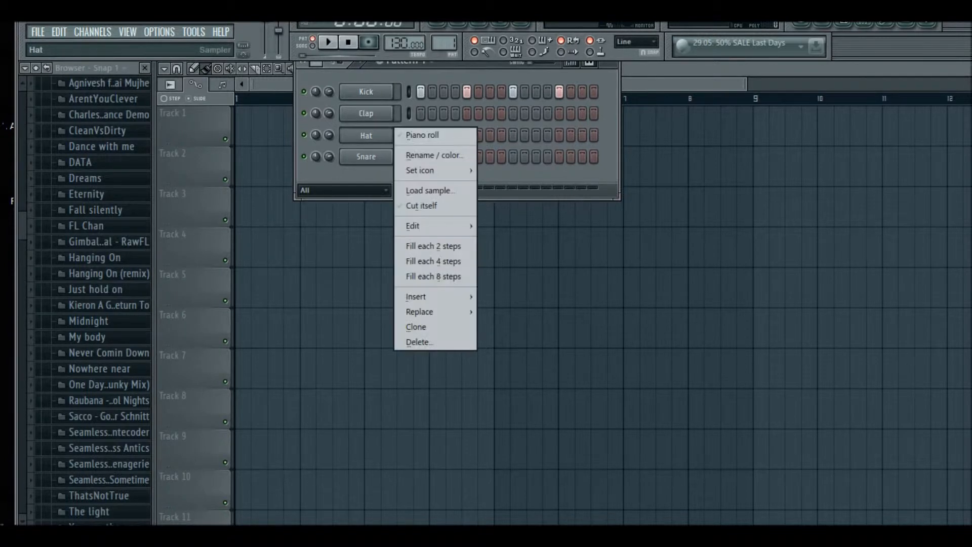
pyautogui.moveTo(435, 296)
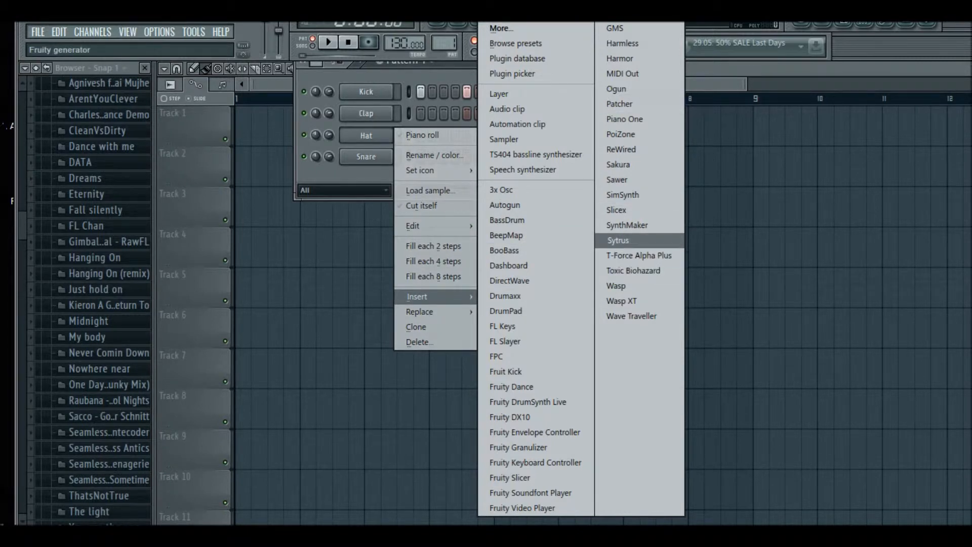
pyautogui.click(501, 189)
pyautogui.moveTo(861, 109); pyautogui.dragTo(714, 75)
# Preview the 3x Osc sound by playing notes from the computer keyboard, then reposition its settings window
pyautogui.press('z')
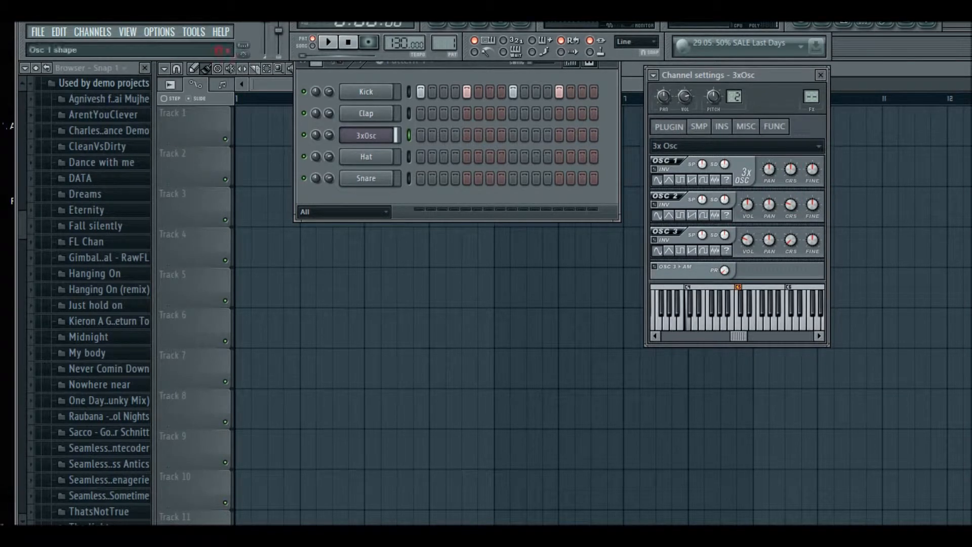
pyautogui.press('z')
pyautogui.press('c')
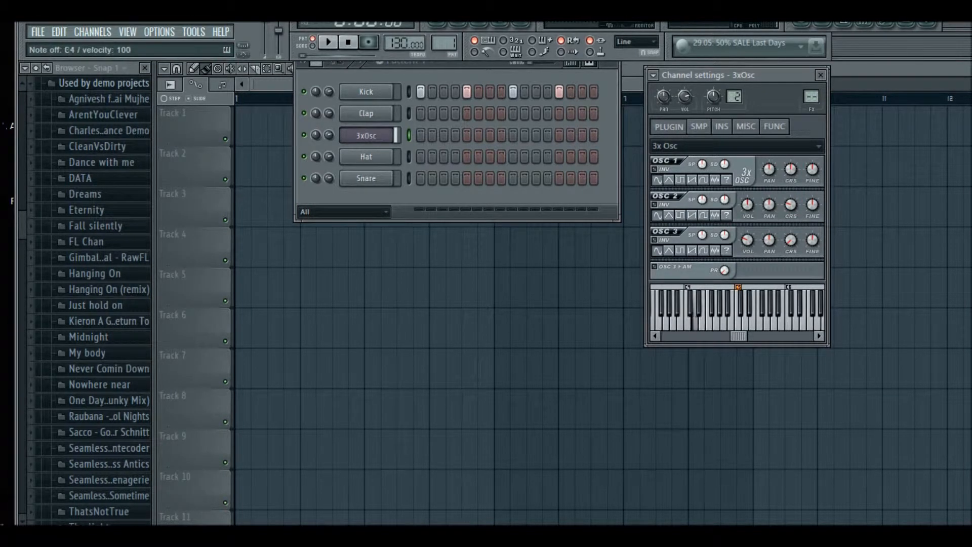
pyautogui.press('c')
pyautogui.press('x')
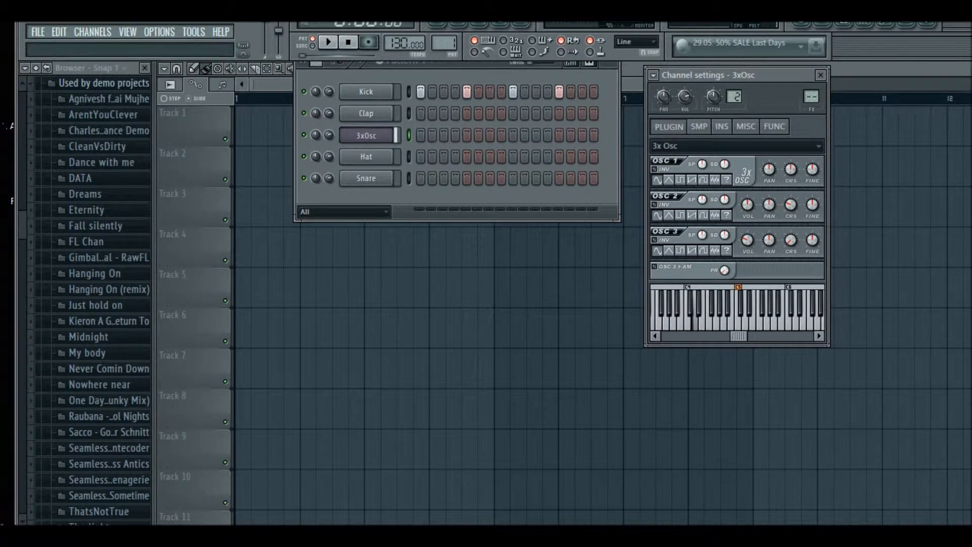
pyautogui.press('z')
pyautogui.press('x')
pyautogui.press('z')
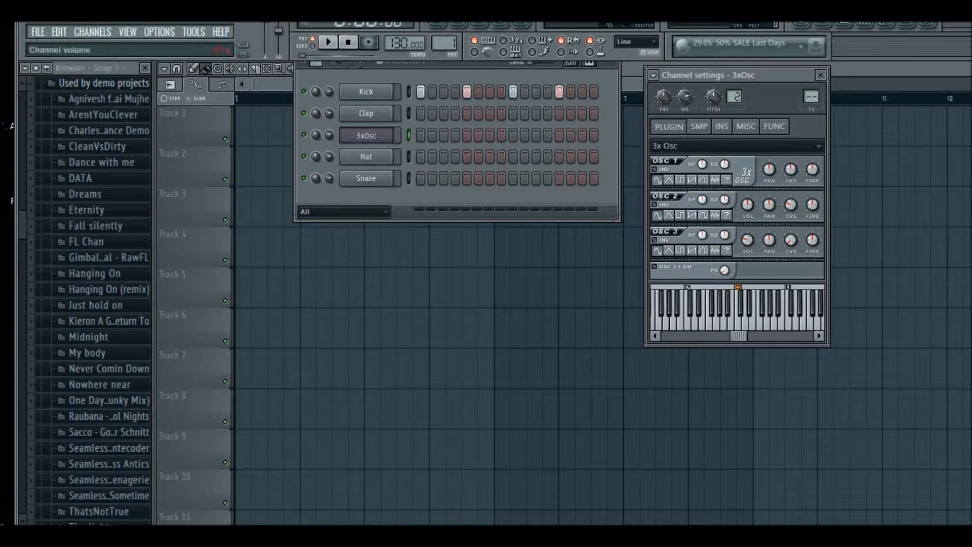
pyautogui.moveTo(724, 75); pyautogui.dragTo(756, 115)
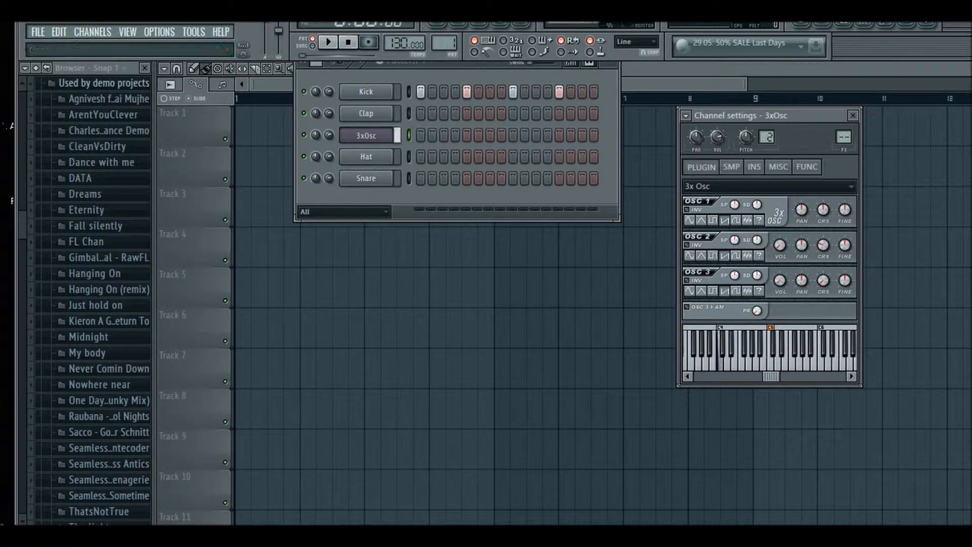
# Open the piano roll for the 3x Osc channel
pyautogui.rightClick(366, 136)
pyautogui.click(365, 136)
pyautogui.click(366, 136)
pyautogui.rightClick(366, 136)
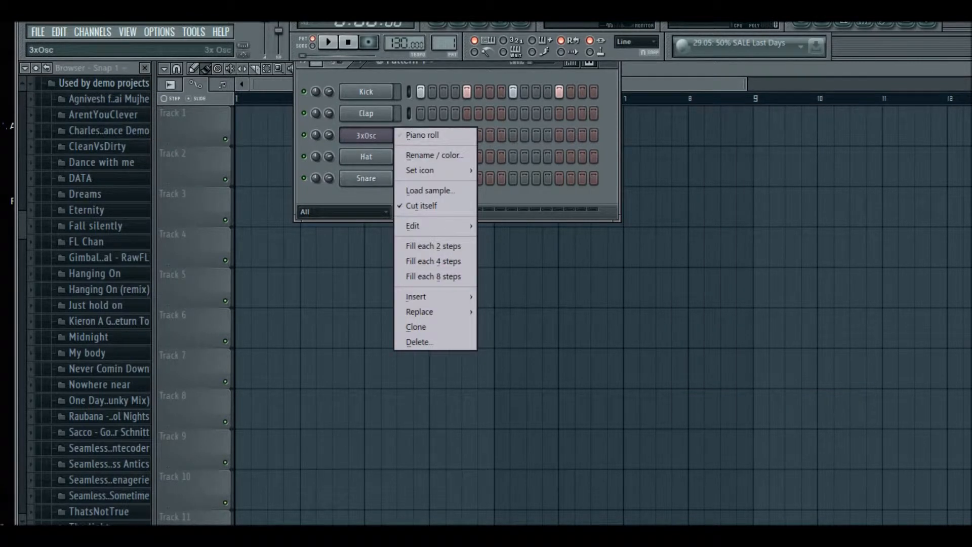
pyautogui.click(424, 134)
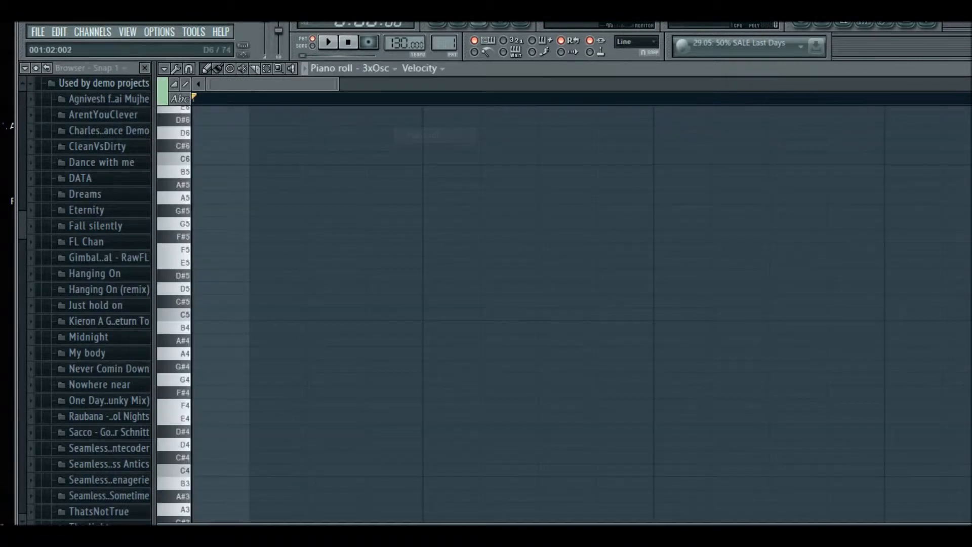
# Draw a two-beat C3 note at the start of bar 1, followed by a two-beat A2 note
pyautogui.scroll(-2, 337, 146)
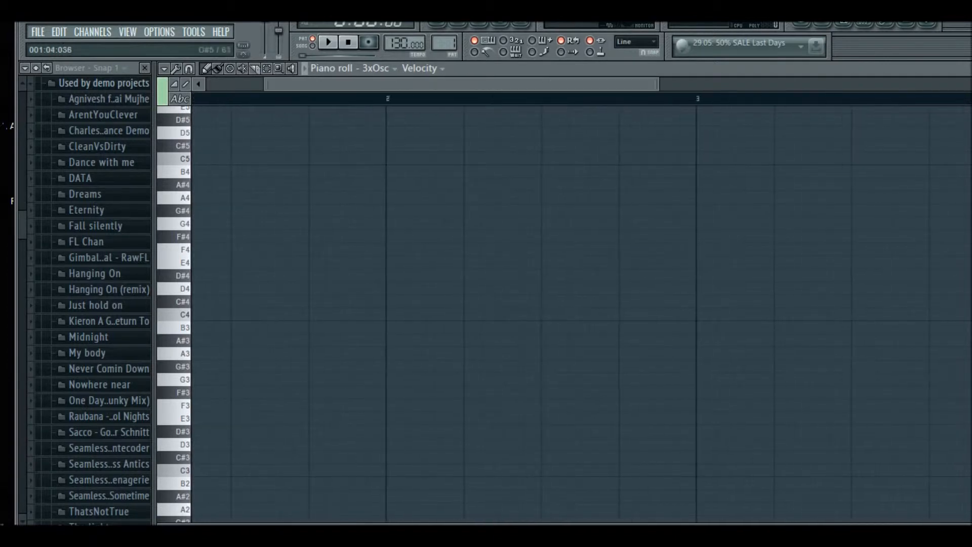
pyautogui.scroll(-4, 222, 274)
pyautogui.hscroll(-2, 263, 273)
pyautogui.moveTo(290, 274); pyautogui.dragTo(324, 315)
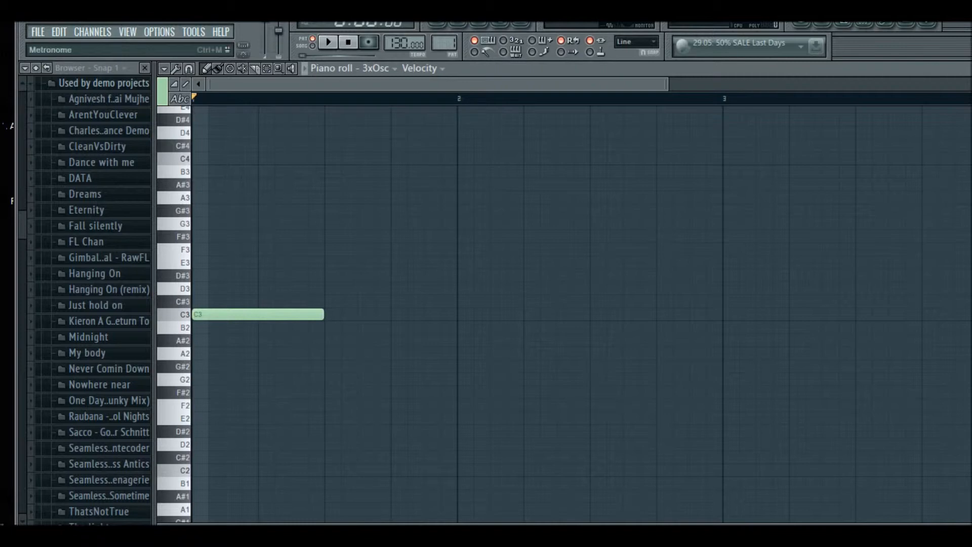
pyautogui.click(334, 340)
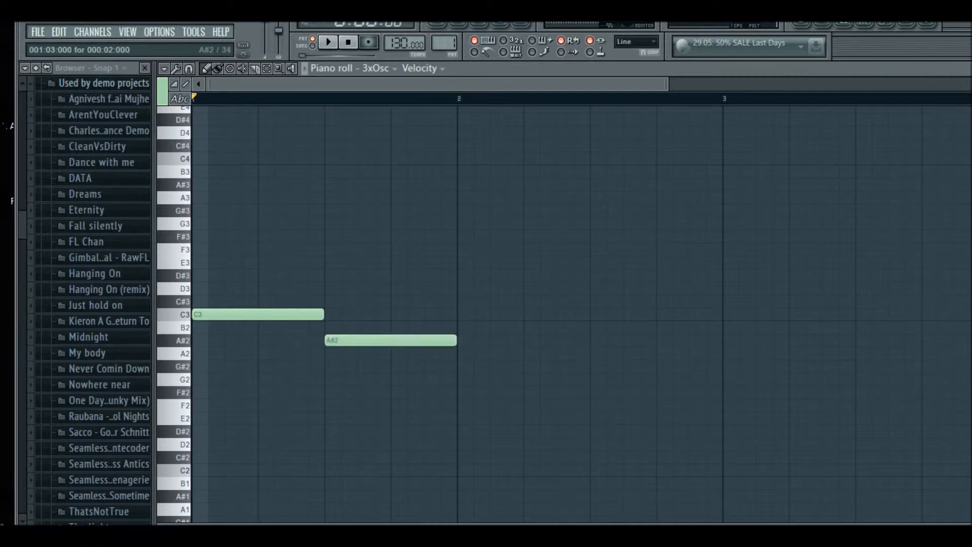
pyautogui.moveTo(334, 340); pyautogui.dragTo(334, 353)
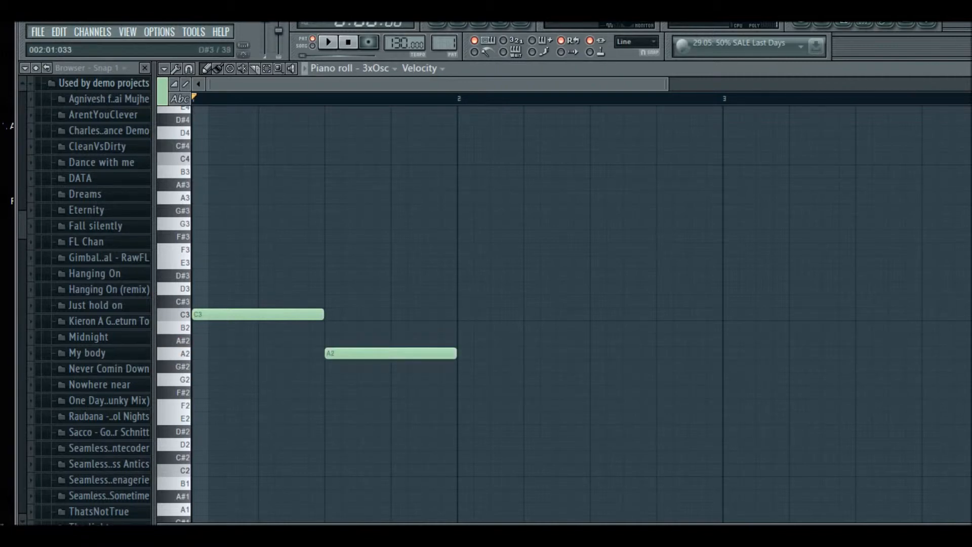
# Add two-beat E3 and D3 notes in bar 2 after the A2 note
pyautogui.moveTo(473, 249)
pyautogui.mouseDown()
pyautogui.moveTo(459, 249)
pyautogui.moveTo(473, 262)
pyautogui.mouseUp()
pyautogui.click(602, 276)
pyautogui.moveTo(602, 275); pyautogui.dragTo(602, 288)
# Play back the melody and return to the step sequencer
pyautogui.press('space')
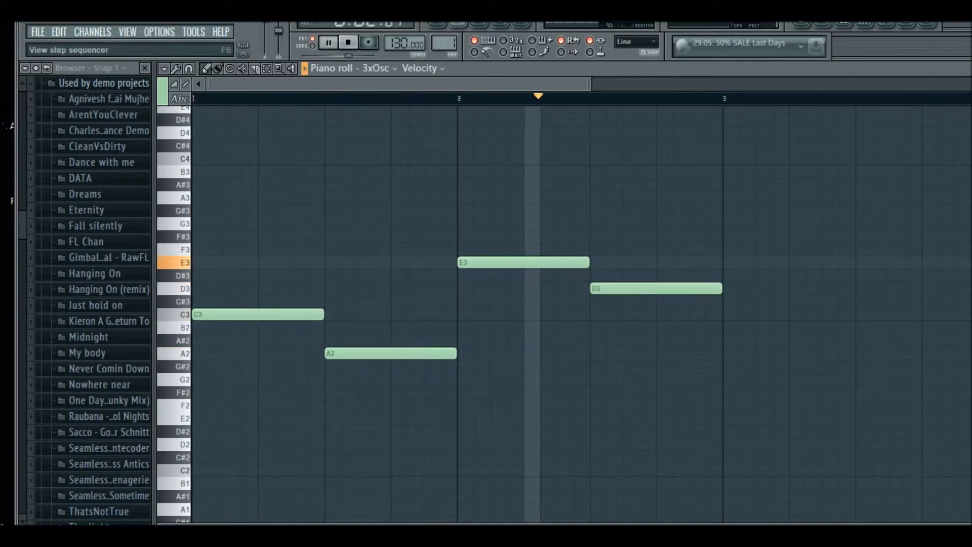
pyautogui.press('space')
pyautogui.press('F6')
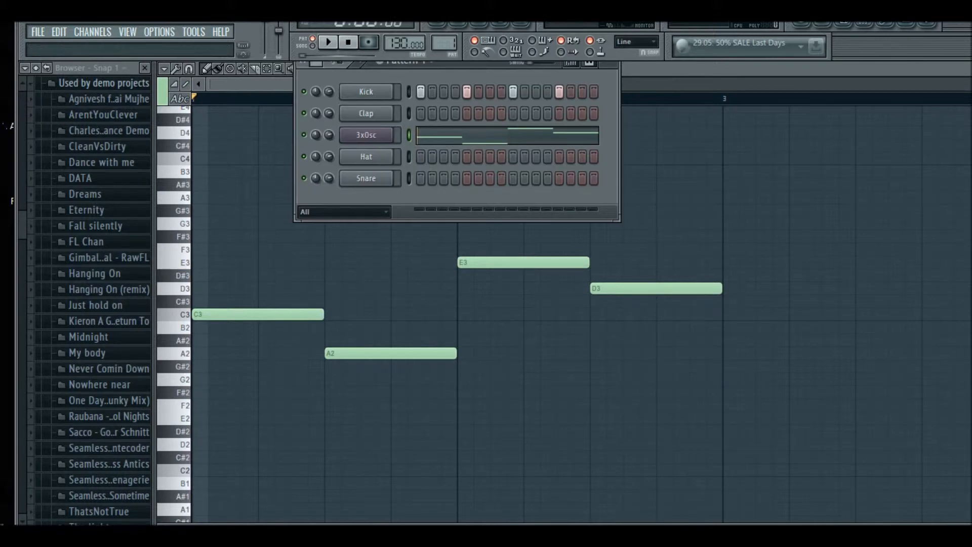
# Play back Pattern 1 with the step sequencer moved over the piano roll
pyautogui.moveTo(466, 64); pyautogui.dragTo(454, 120)
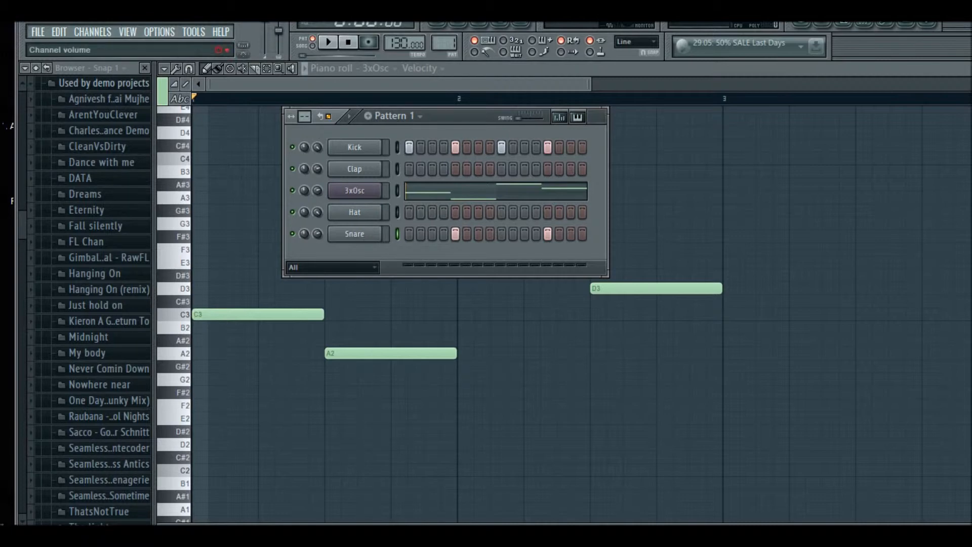
pyautogui.press('space')
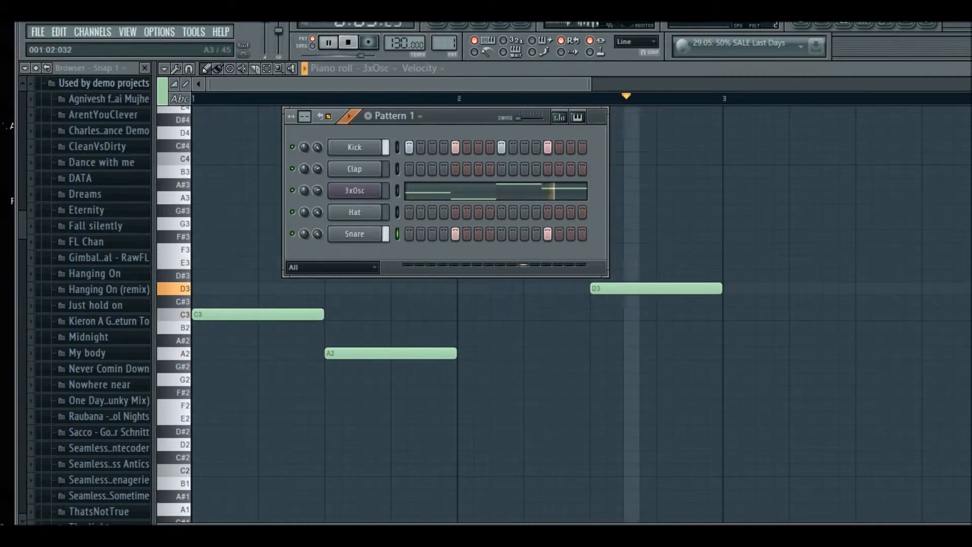
pyautogui.press('space')
pyautogui.moveTo(317, 147)
pyautogui.mouseDown()
pyautogui.moveTo(317, 170)
pyautogui.moveTo(317, 145)
pyautogui.mouseUp()
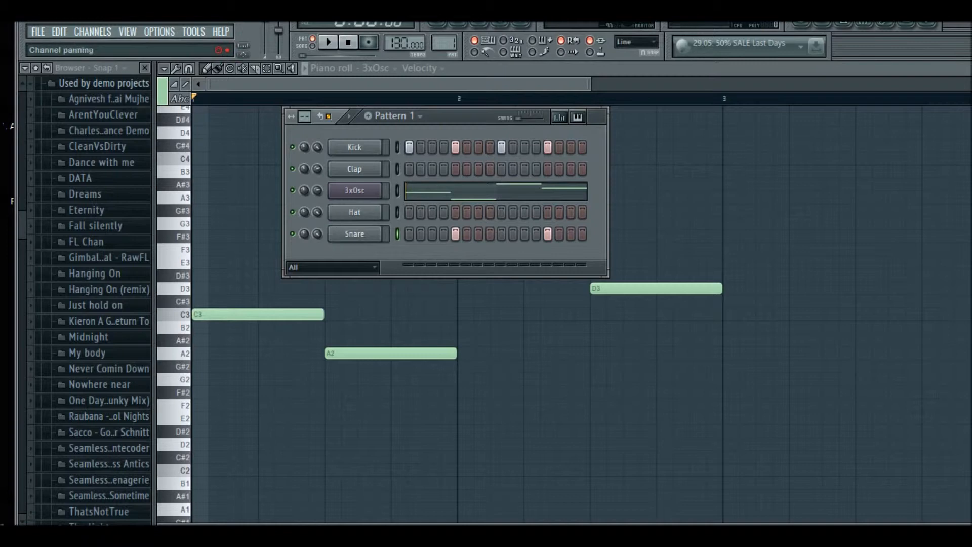
pyautogui.press('space')
pyautogui.moveTo(317, 190)
pyautogui.mouseDown()
pyautogui.moveTo(316, 180)
pyautogui.moveTo(317, 230)
pyautogui.moveTo(316, 194)
pyautogui.mouseUp()
pyautogui.press('space')
# Switch the step sequencer to an empty Pattern 2
pyautogui.click(396, 116)
pyautogui.click(405, 133)
pyautogui.press('Return')
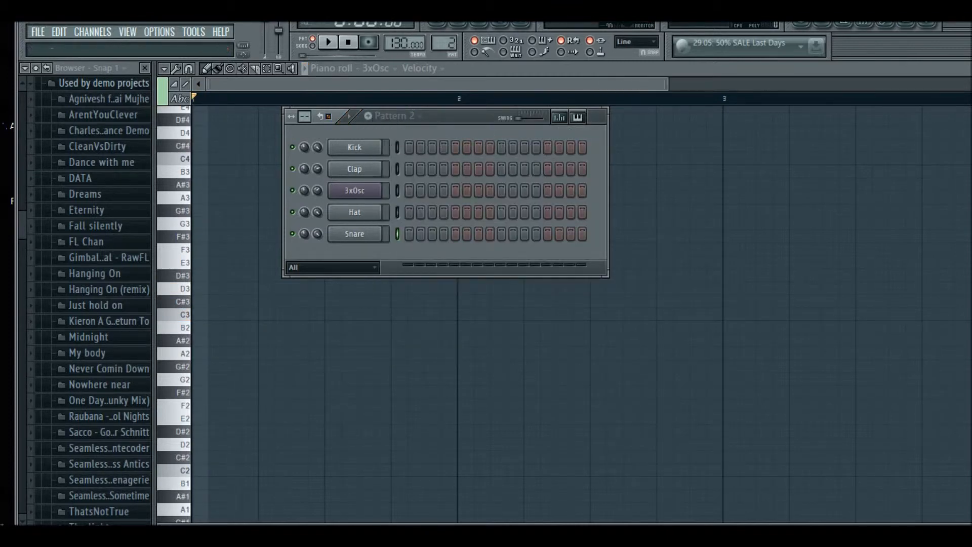
# Open the playlist and place Pattern 1 at the start of Track 1
pyautogui.click(436, 24)
pyautogui.click(293, 127)
pyautogui.rightClick(309, 126)
pyautogui.click(375, 69)
pyautogui.click(383, 96)
pyautogui.moveTo(338, 120); pyautogui.dragTo(240, 117)
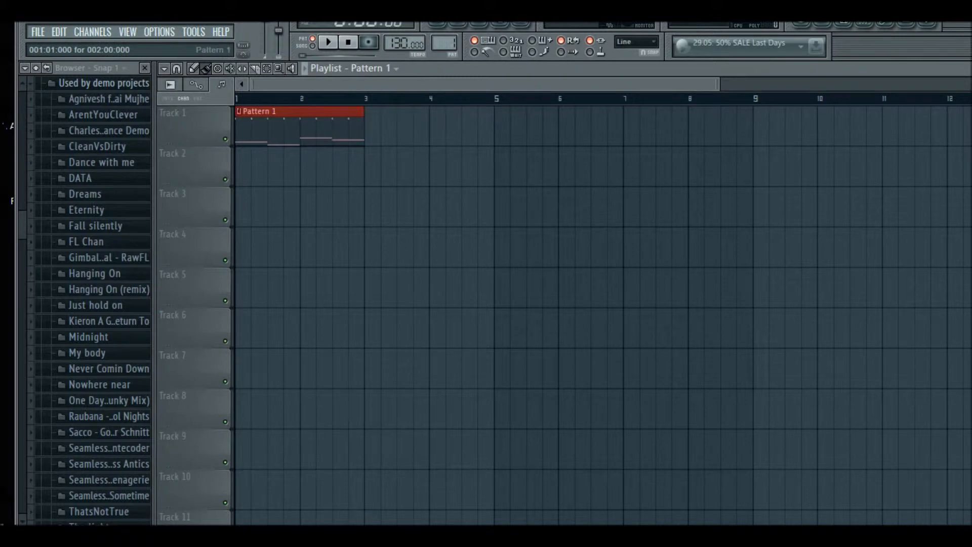
# Place a second Pattern 1 clip right after the first one and remove it again
pyautogui.moveTo(392, 127)
pyautogui.mouseDown()
pyautogui.moveTo(956, 127)
pyautogui.moveTo(471, 127)
pyautogui.mouseUp()
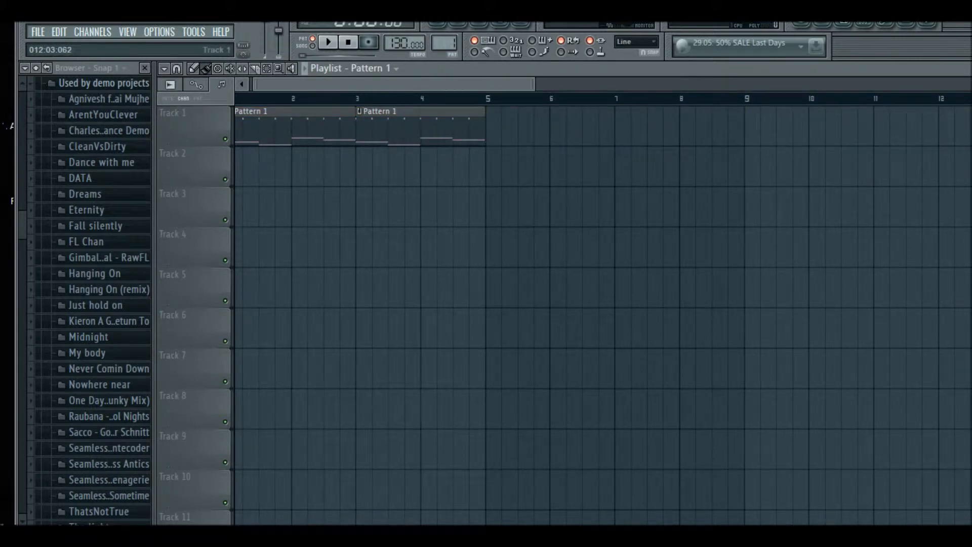
pyautogui.scroll(-1, 952, 127)
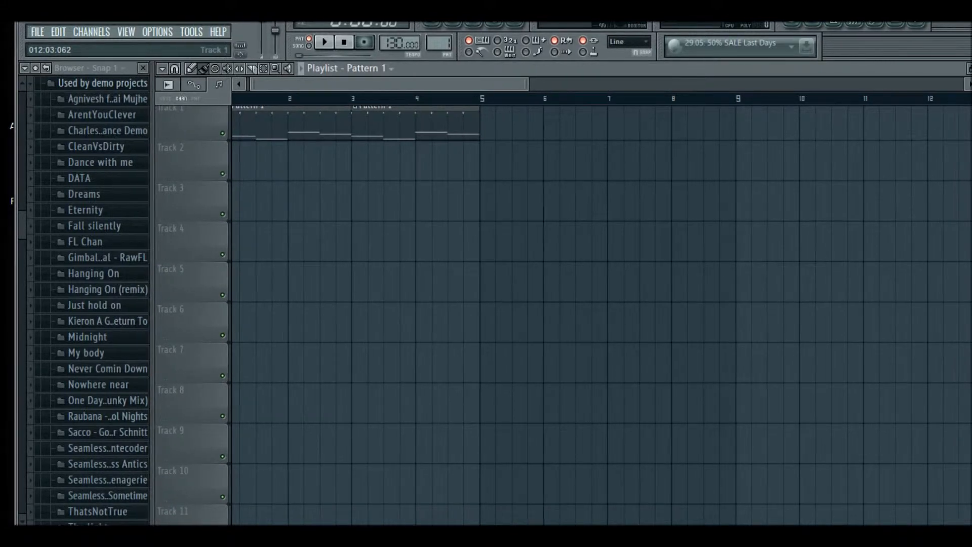
pyautogui.moveTo(360, 84)
pyautogui.mouseDown()
pyautogui.moveTo(392, 84)
pyautogui.moveTo(355, 84)
pyautogui.mouseUp()
pyautogui.scroll(1, 388, 203)
pyautogui.moveTo(523, 84); pyautogui.dragTo(766, 84)
pyautogui.rightClick(660, 127)
pyautogui.rightClick(328, 126)
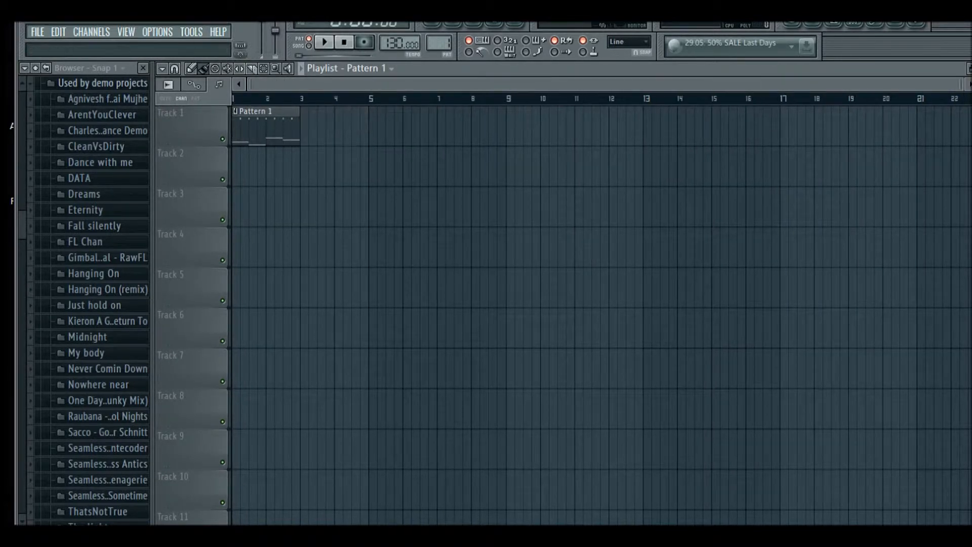
# Play back the arrangement in the playlist
pyautogui.press('space')
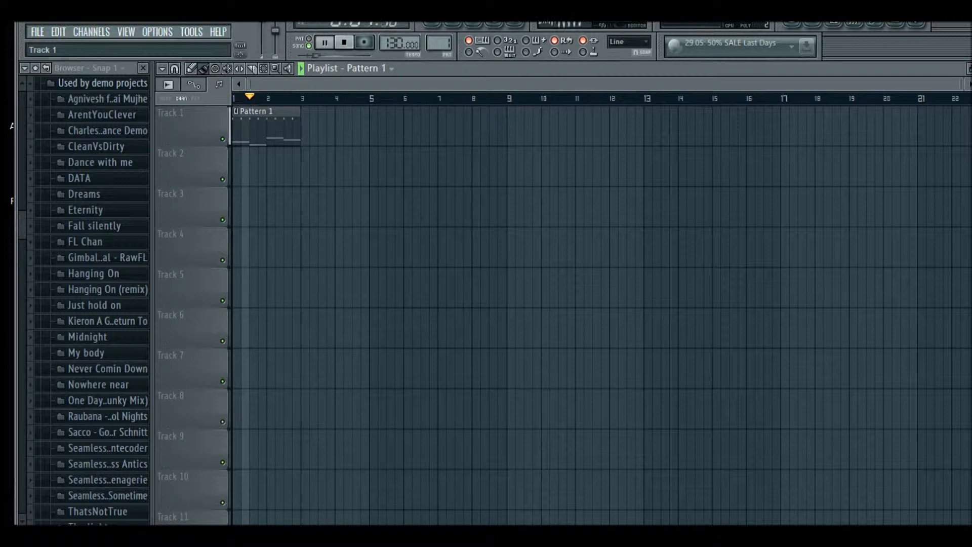
pyautogui.press('space')
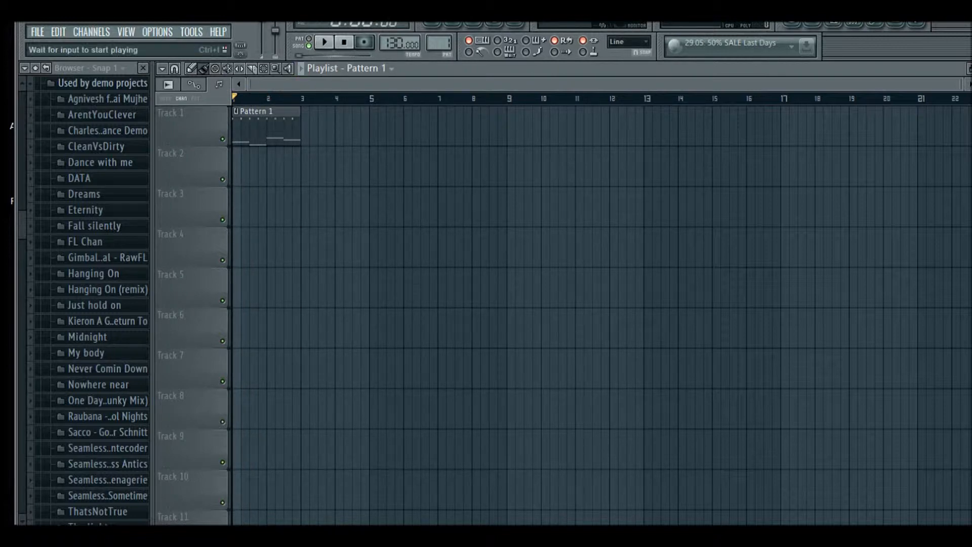
# Reopen the step sequencer on Pattern 2 and insert a Piano One instrument channel
pyautogui.press('F6')
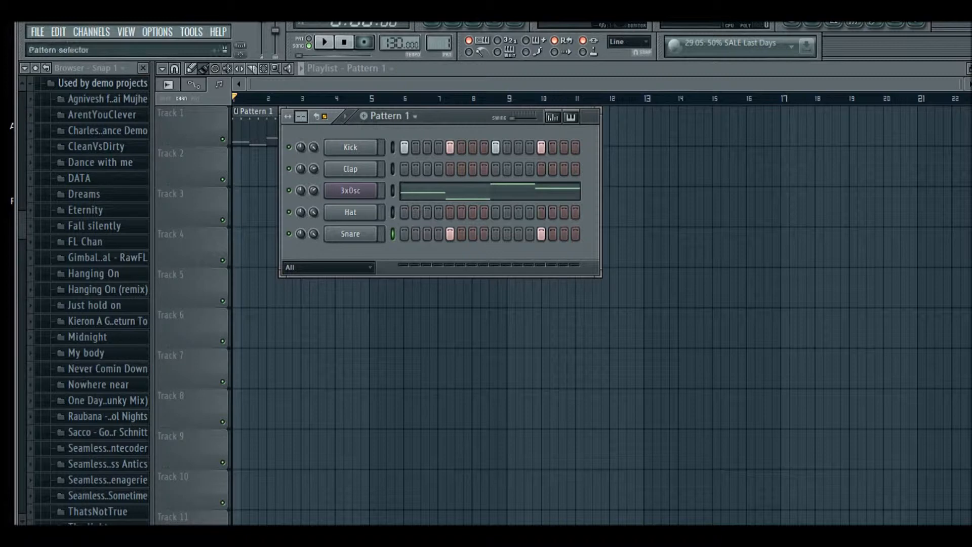
pyautogui.scroll(1, 439, 43)
pyautogui.rightClick(374, 188)
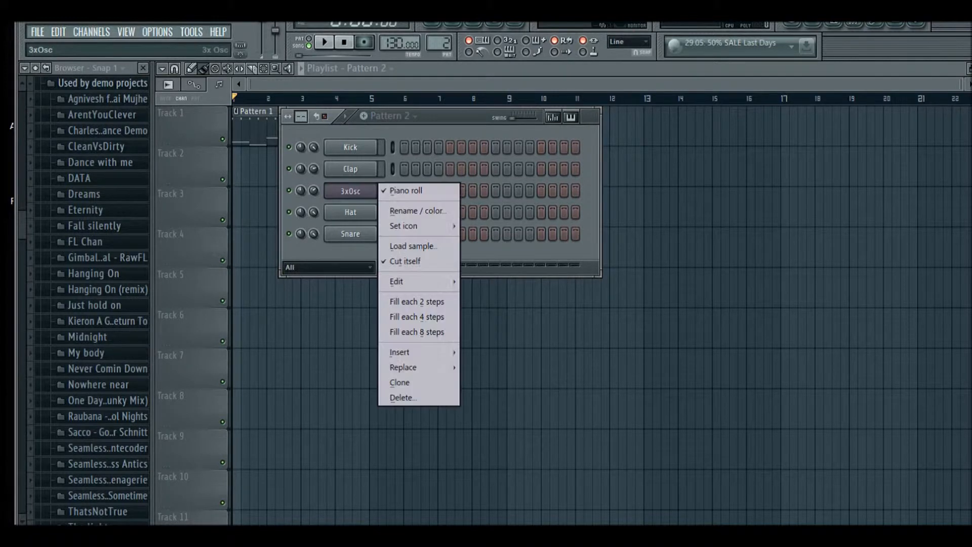
pyautogui.moveTo(400, 351)
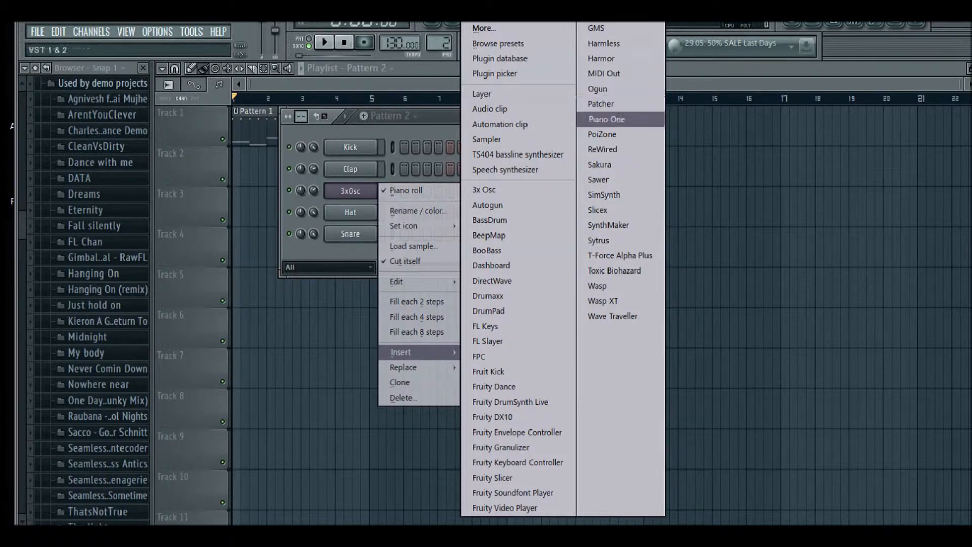
pyautogui.click(605, 119)
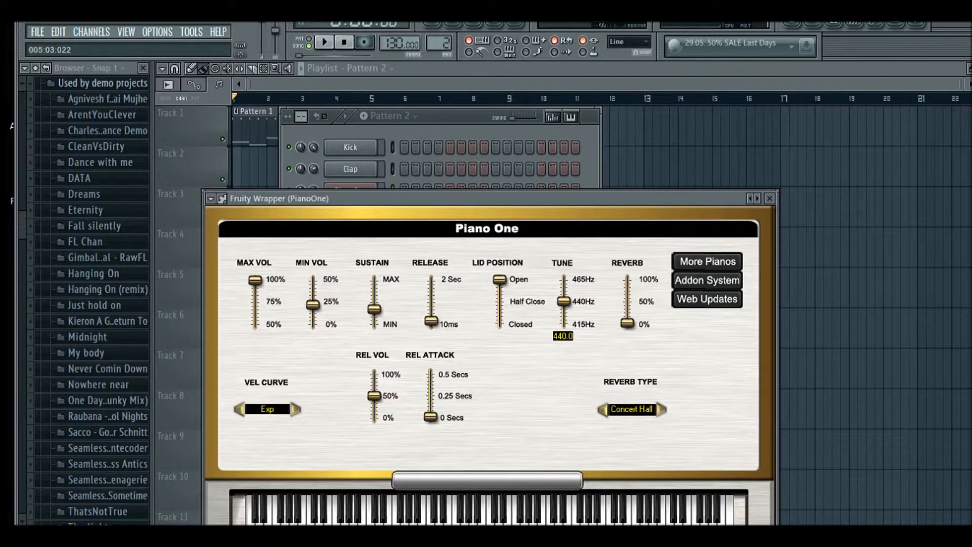
# Raise Piano One's reverb to 50% and set its reverb type to Medium Hall, auditioning a note
pyautogui.moveTo(627, 323); pyautogui.dragTo(627, 302)
pyautogui.press('z')
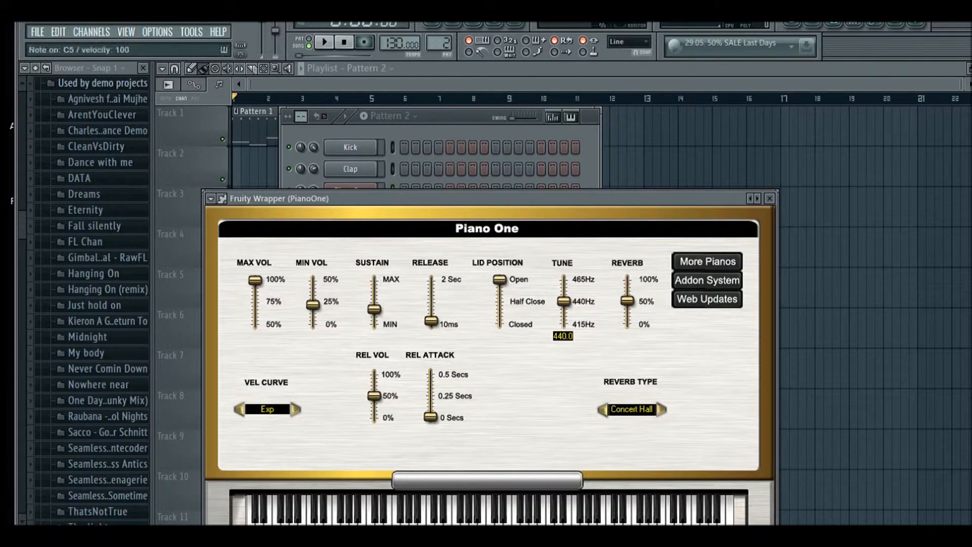
pyautogui.click(661, 409)
pyautogui.press('z')
# Open the piano roll for the PianoOne channel
pyautogui.click(375, 132)
pyautogui.rightClick(350, 188)
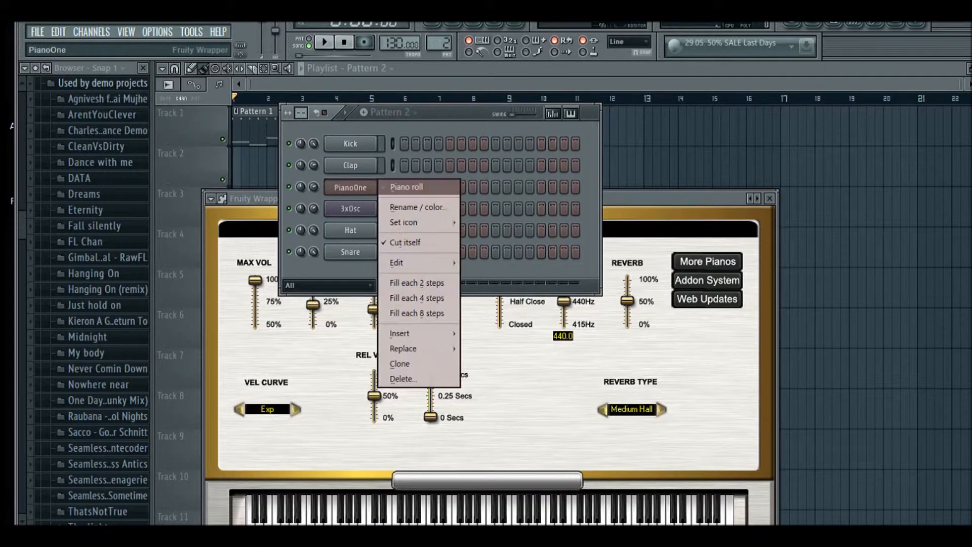
pyautogui.click(405, 187)
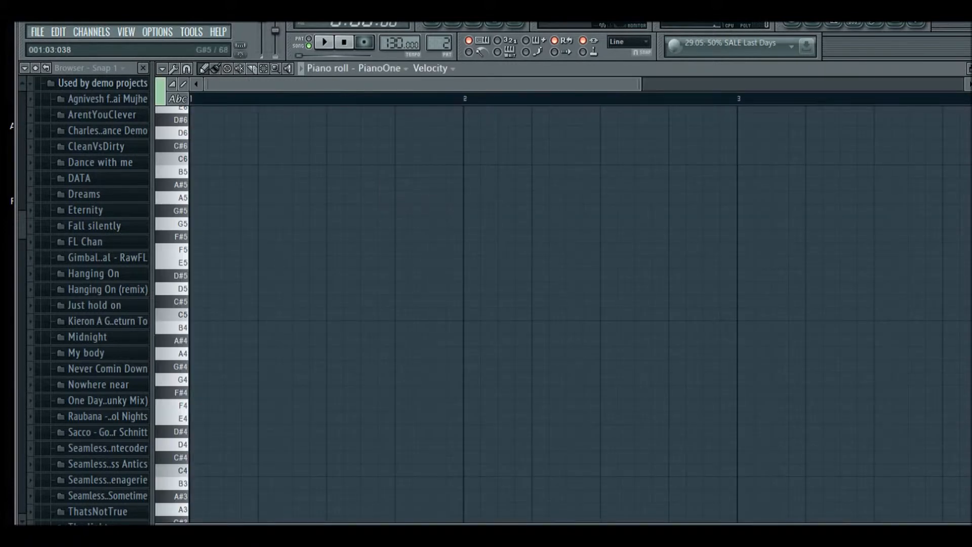
# Draw a two-beat C4 note at the start of bar 1
pyautogui.scroll(-2, 236, 253)
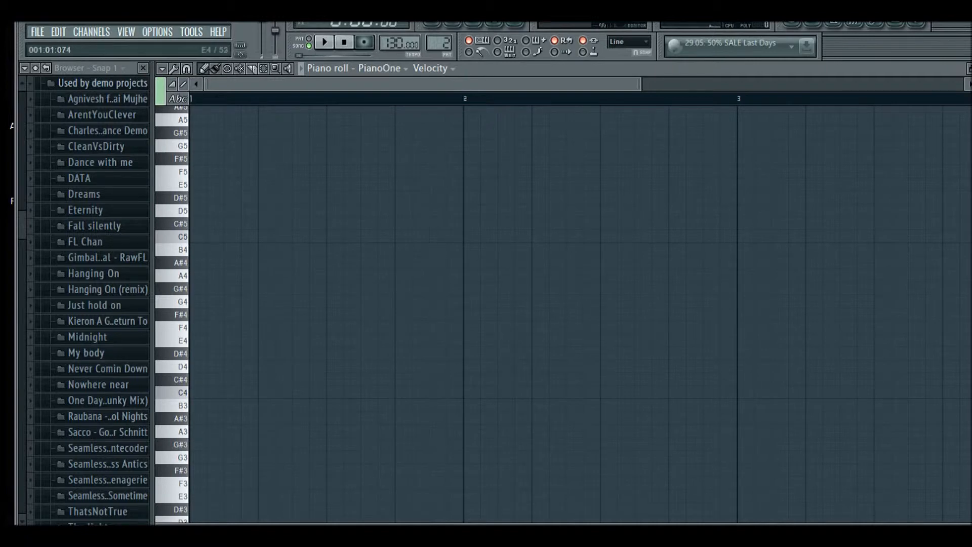
pyautogui.moveTo(243, 378); pyautogui.dragTo(193, 393)
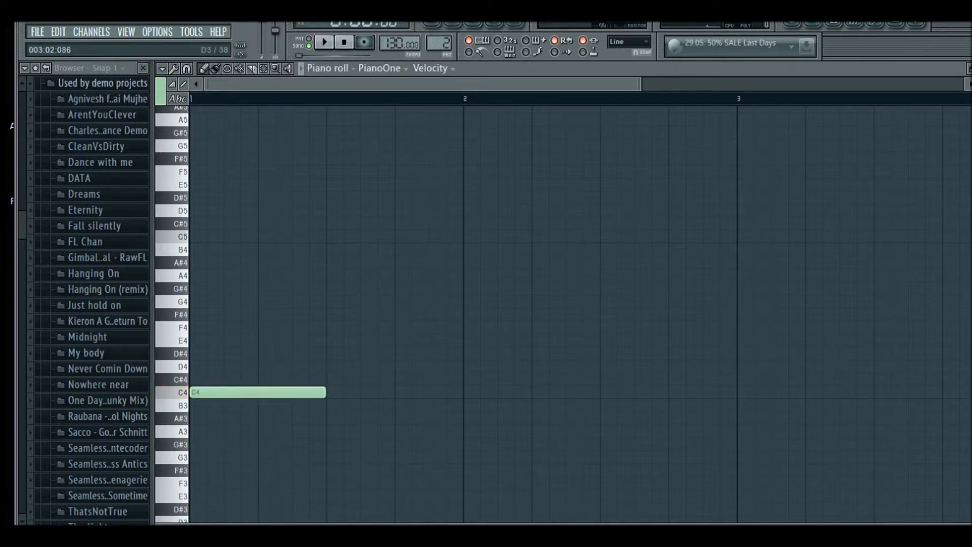
# Open the velocity pane and add a two-beat F4 note right after the C4 note
pyautogui.moveTo(531, 524); pyautogui.dragTo(531, 277)
pyautogui.click(215, 425)
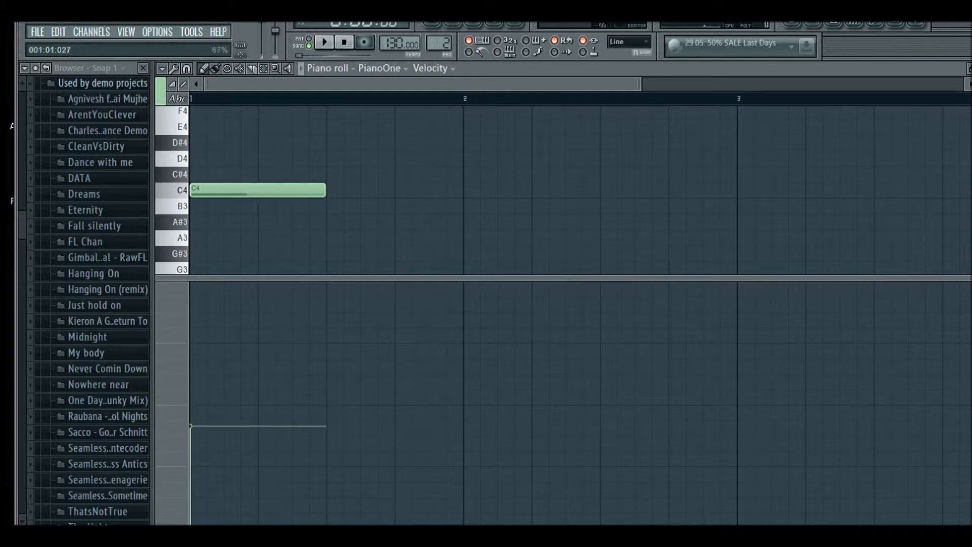
pyautogui.click(243, 190)
pyautogui.moveTo(335, 142)
pyautogui.mouseDown()
pyautogui.moveTo(351, 142)
pyautogui.moveTo(352, 109)
pyautogui.moveTo(351, 123)
pyautogui.moveTo(334, 123)
pyautogui.mouseUp()
# Set the F4 note's velocity to maximum and lower the C4 note's velocity
pyautogui.moveTo(341, 357); pyautogui.dragTo(333, 282)
pyautogui.moveTo(193, 407); pyautogui.dragTo(190, 475)
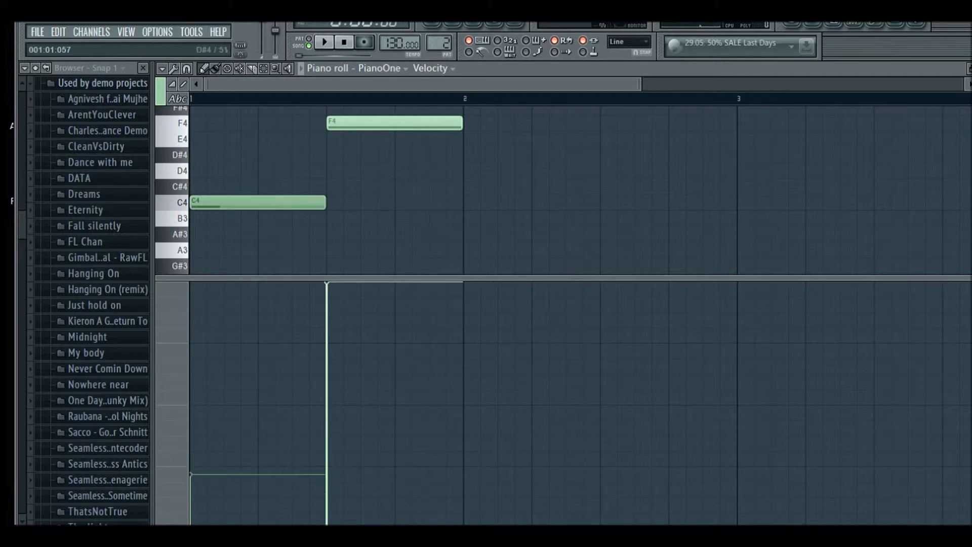
# Play the phrase and move the C4 and F4 notes up an octave to C5 and F5
pyautogui.press('space')
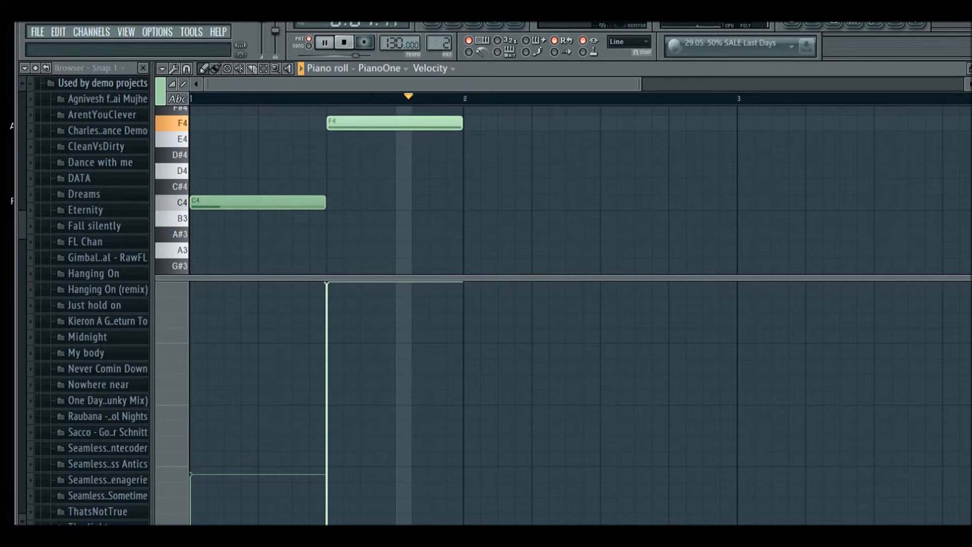
pyautogui.press('space')
pyautogui.scroll(-3, 286, 212)
pyautogui.scroll(-3, 286, 212)
pyautogui.scroll(6, 286, 213)
pyautogui.click(202, 187)
pyautogui.moveTo(203, 187); pyautogui.dragTo(203, 156)
pyautogui.scroll(1, 228, 156)
pyautogui.moveTo(283, 156); pyautogui.dragTo(277, 117)
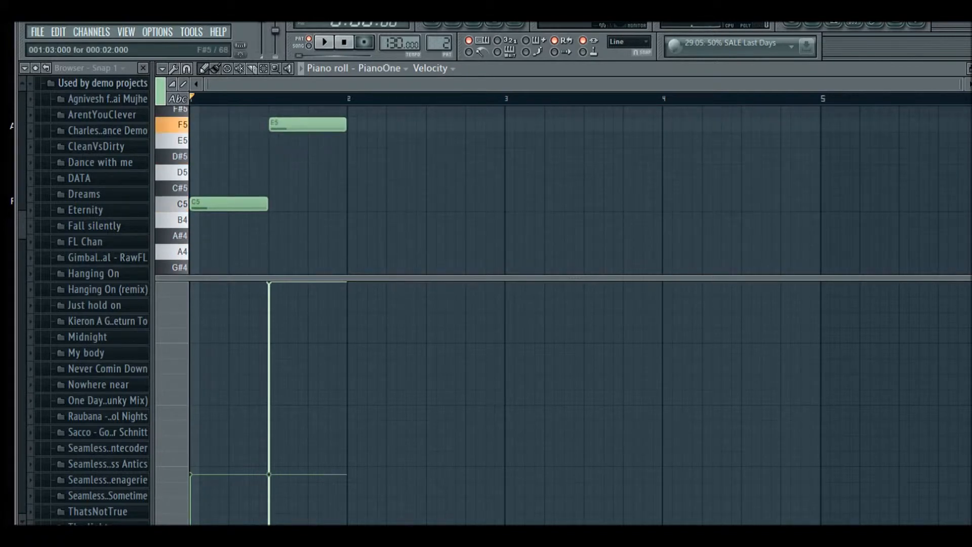
# Play back the notes and collapse the velocity pane
pyautogui.press('space')
pyautogui.scroll(-1, 283, 124)
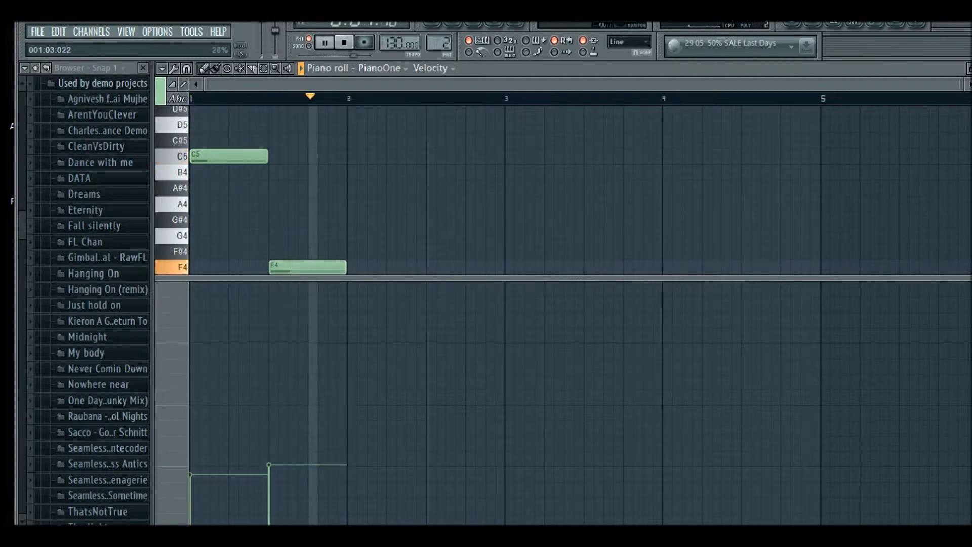
pyautogui.press('space')
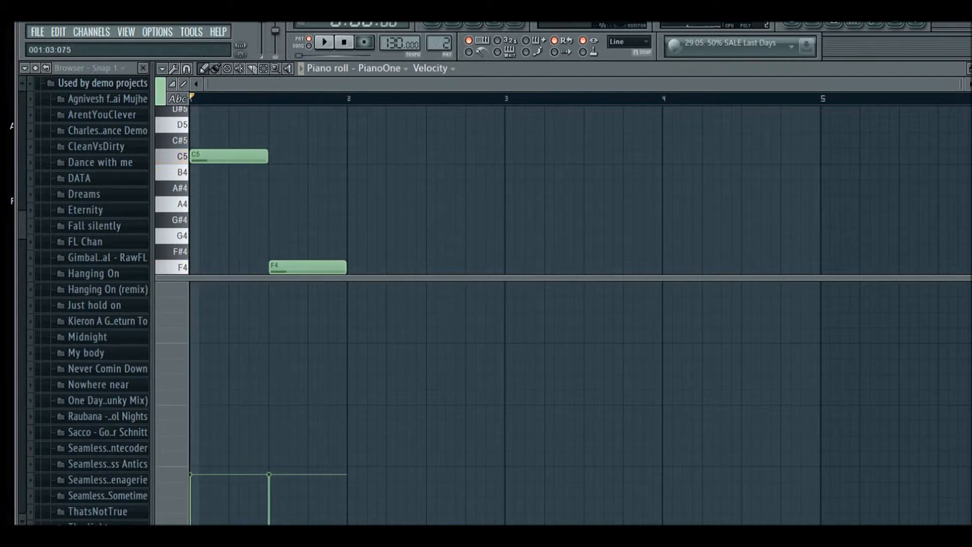
pyautogui.moveTo(324, 277); pyautogui.dragTo(323, 474)
pyautogui.scroll(-1, 580, 288)
pyautogui.scroll(2, 580, 288)
pyautogui.scroll(-1, 580, 288)
pyautogui.scroll(2, 580, 288)
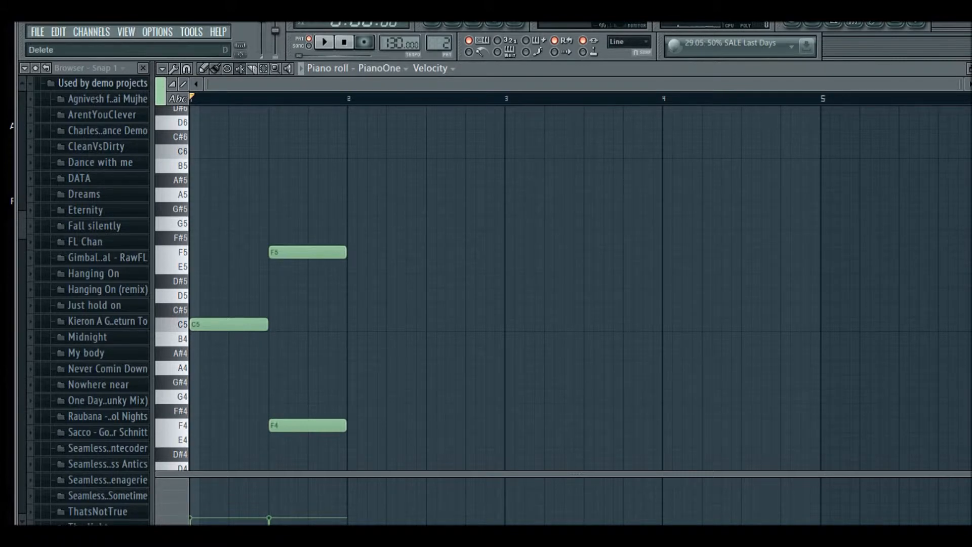
# Delete all notes from the piano roll
pyautogui.moveTo(349, 252)
pyautogui.mouseDown()
pyautogui.moveTo(334, 339)
pyautogui.moveTo(380, 324)
pyautogui.moveTo(476, 224)
pyautogui.moveTo(364, 294)
pyautogui.moveTo(265, 194)
pyautogui.moveTo(326, 383)
pyautogui.moveTo(651, 352)
pyautogui.moveTo(818, 208)
pyautogui.moveTo(946, 425)
pyautogui.moveTo(866, 195)
pyautogui.moveTo(374, 195)
pyautogui.moveTo(208, 266)
pyautogui.moveTo(219, 268)
pyautogui.moveTo(311, 436)
pyautogui.moveTo(293, 217)
pyautogui.mouseUp()
pyautogui.press('Delete')
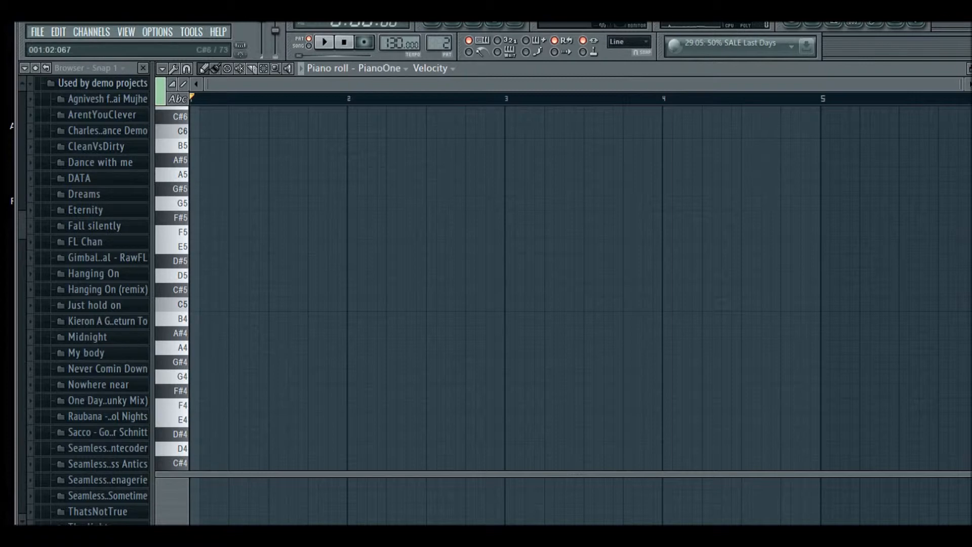
# Draw a two-beat A5 note at the start of bar 1 and slice it into several pieces
pyautogui.click(195, 174)
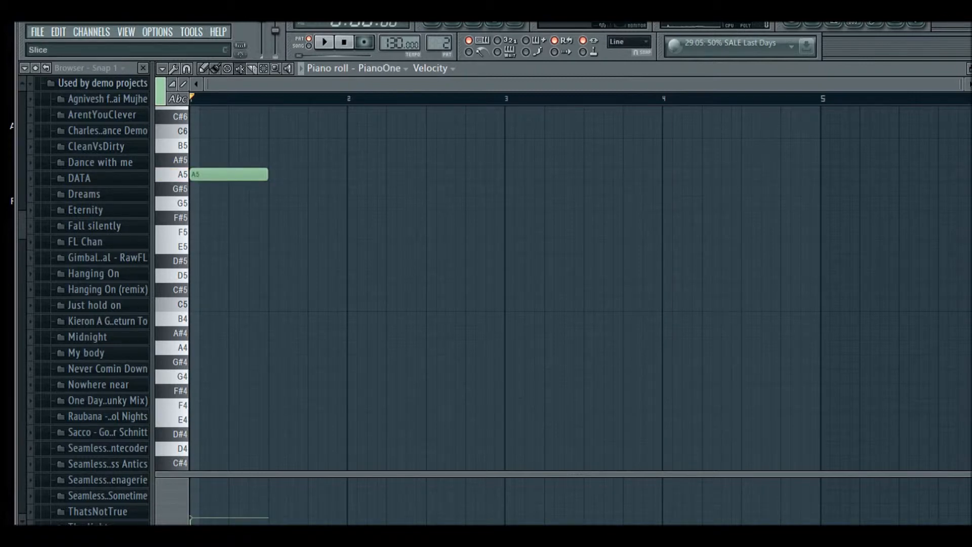
pyautogui.moveTo(260, 118); pyautogui.dragTo(191, 358)
pyautogui.moveTo(239, 150); pyautogui.dragTo(225, 231)
pyautogui.moveTo(208, 159); pyautogui.dragTo(238, 249)
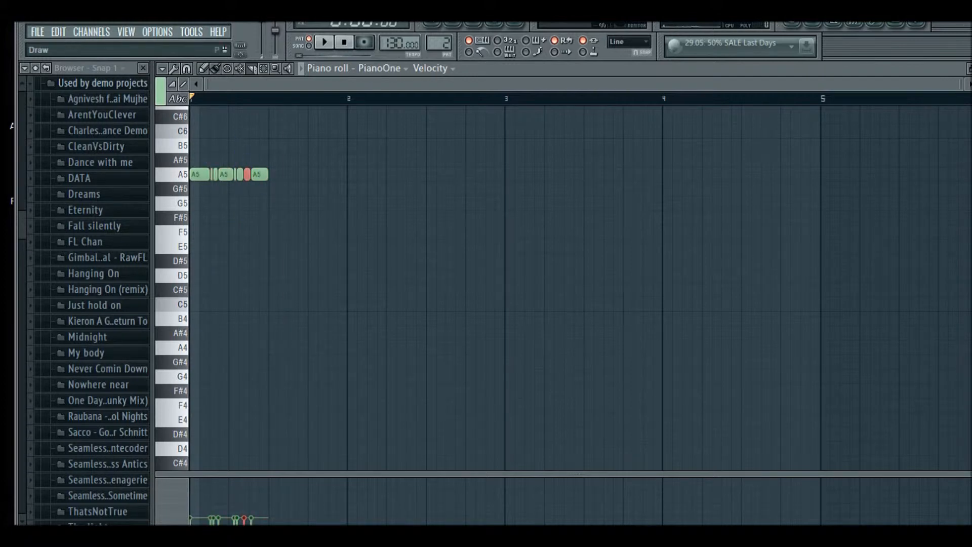
# Rebuild the phrase as a two-beat G5 note followed by a two-beat F5 note and select both
pyautogui.moveTo(282, 162)
pyautogui.mouseDown()
pyautogui.moveTo(193, 174)
pyautogui.moveTo(197, 204)
pyautogui.mouseUp()
pyautogui.moveTo(281, 232); pyautogui.dragTo(274, 232)
pyautogui.hotkey('ctrl', 'a')
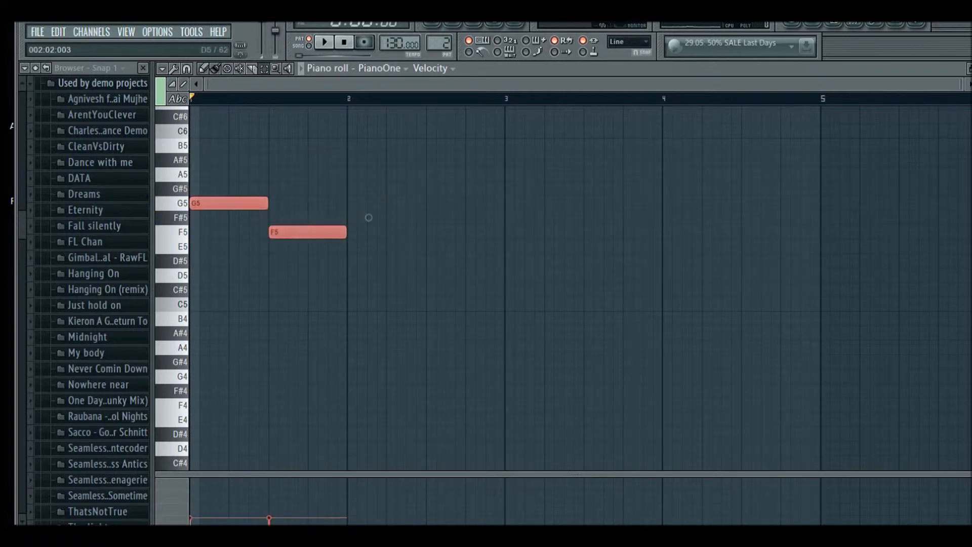
# Copy the G5 and F5 notes to follow the originals and play the result
pyautogui.moveTo(342, 167); pyautogui.dragTo(223, 253)
pyautogui.moveTo(368, 217)
pyautogui.mouseDown()
pyautogui.moveTo(366, 392)
pyautogui.moveTo(368, 218)
pyautogui.mouseUp()
pyautogui.moveTo(368, 218); pyautogui.dragTo(525, 218)
pyautogui.press('space')
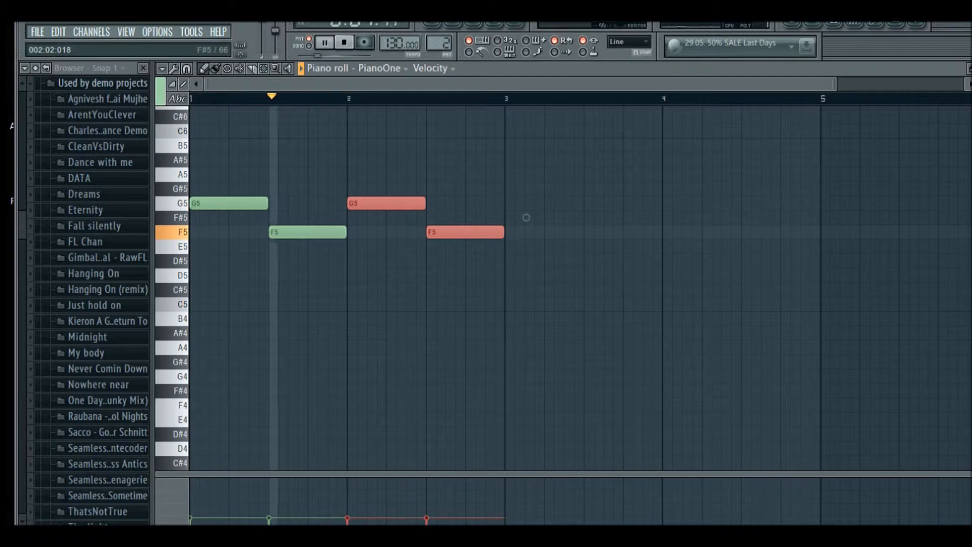
# Delete the copied and original G5 and F5 notes, stopping playback
pyautogui.rightClick(524, 217)
pyautogui.rightClick(468, 232)
pyautogui.rightClick(387, 203)
pyautogui.press('space')
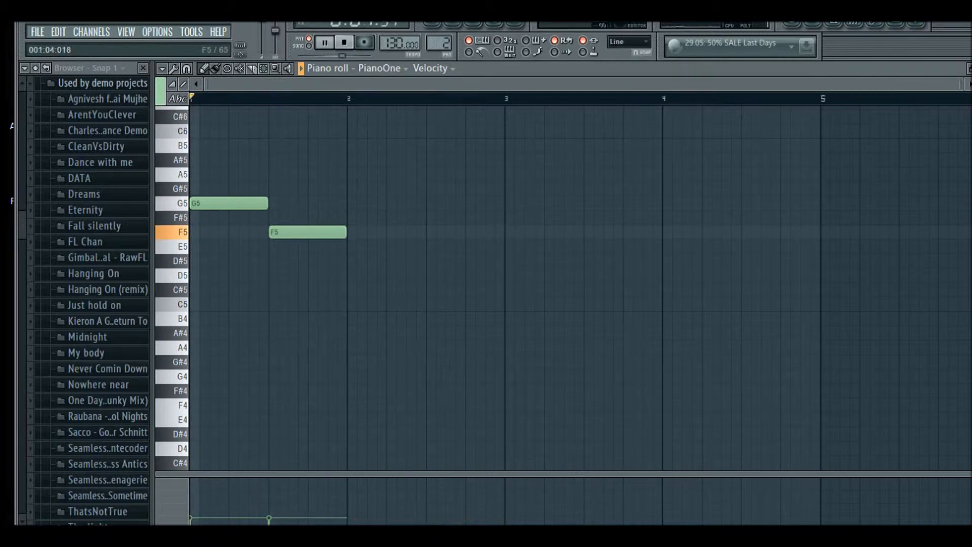
pyautogui.rightClick(309, 232)
pyautogui.rightClick(228, 203)
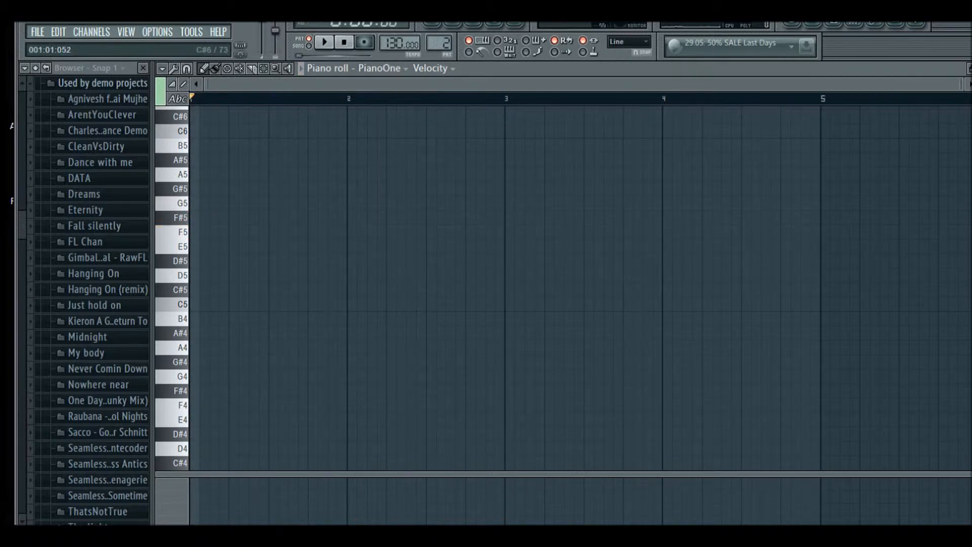
pyautogui.click(177, 99)
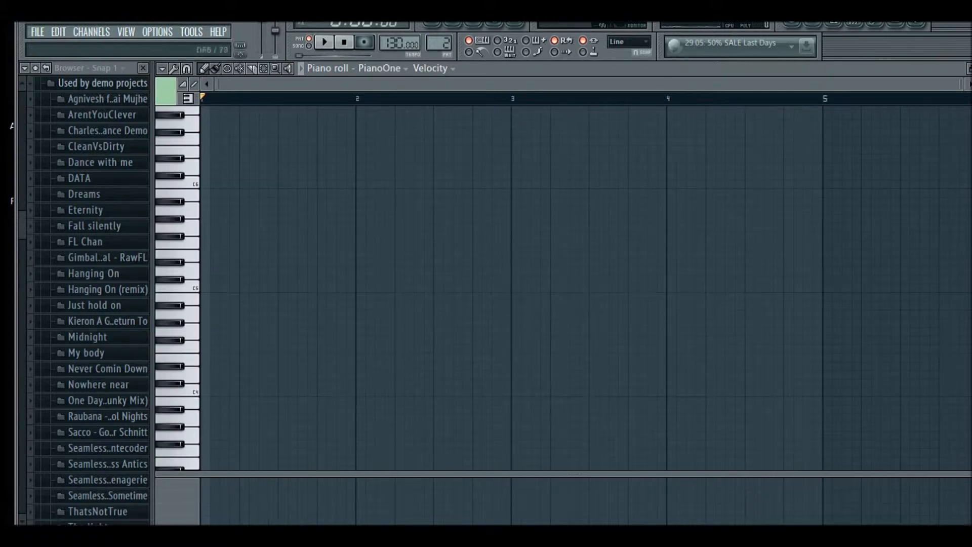
pyautogui.click(178, 98)
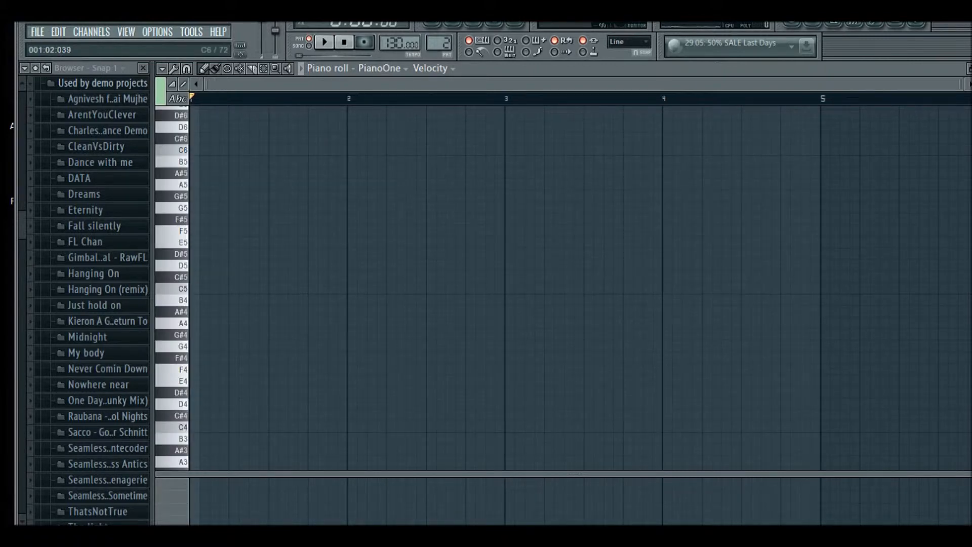
# Open the step sequencer and open the piano roll for the 3xOsc channel
pyautogui.click(452, 23)
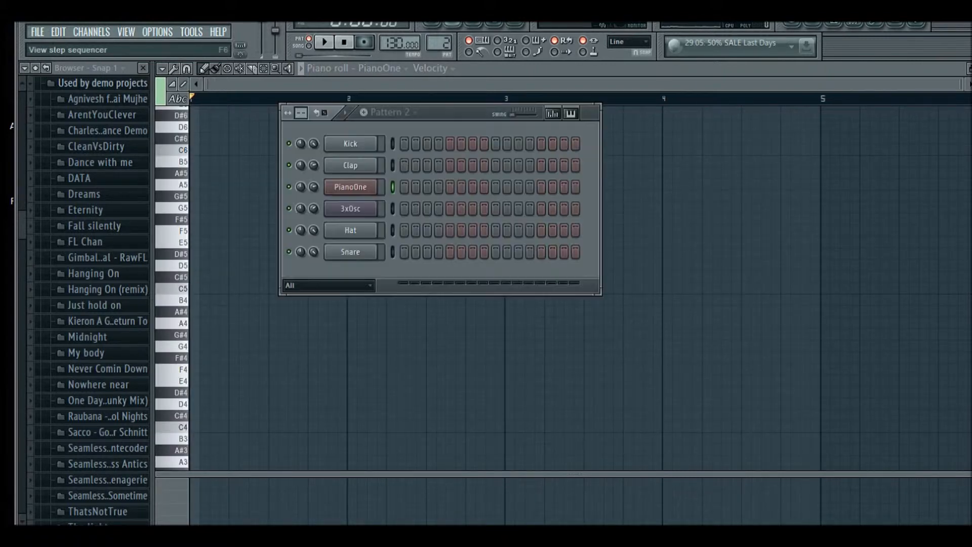
pyautogui.rightClick(376, 200)
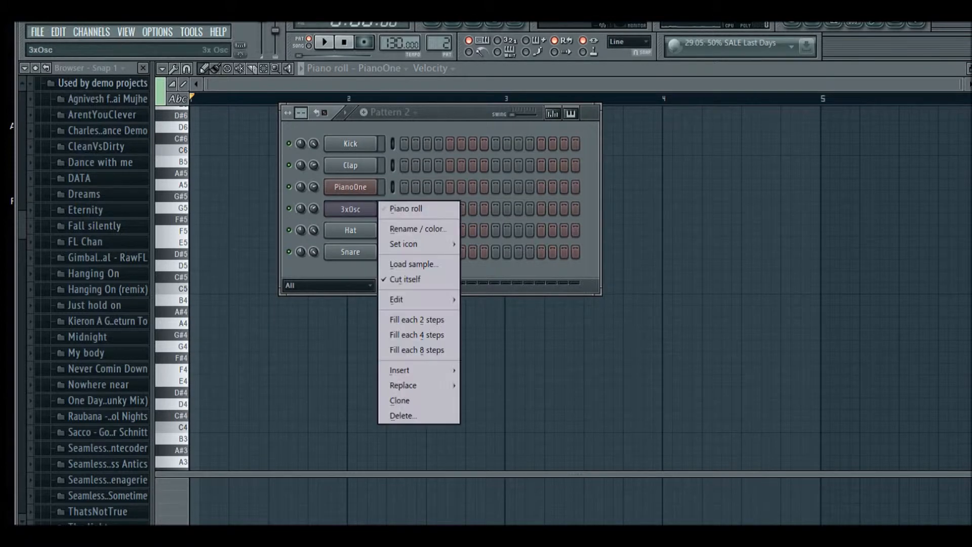
pyautogui.click(405, 208)
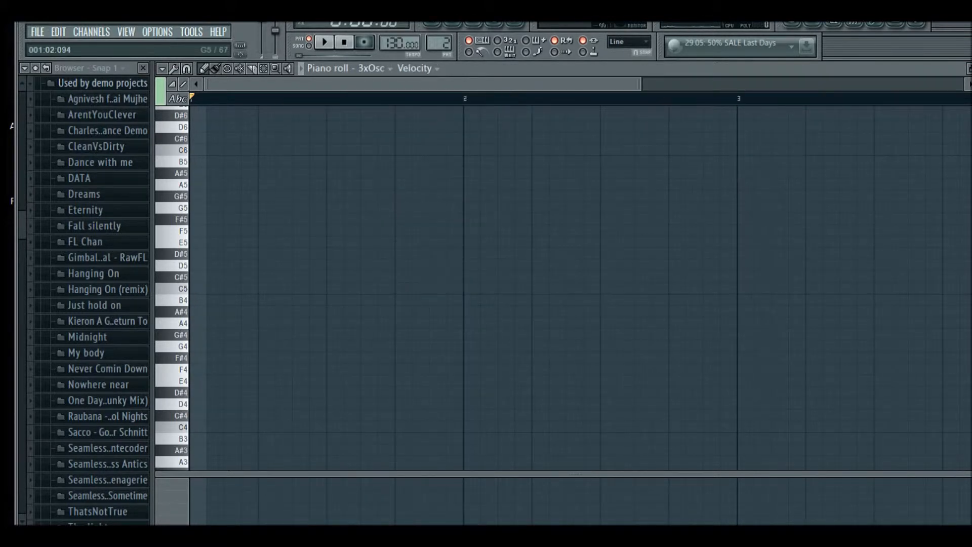
# Draw a D2 note near the start of bar 1 in the 3xOsc piano roll and play the pattern
pyautogui.moveTo(278, 277)
pyautogui.mouseDown()
pyautogui.moveTo(193, 346)
pyautogui.moveTo(193, 277)
pyautogui.moveTo(193, 300)
pyautogui.moveTo(194, 288)
pyautogui.mouseUp()
pyautogui.click(172, 84)
pyautogui.scroll(-2, 203, 304)
pyautogui.moveTo(247, 358); pyautogui.dragTo(265, 381)
pyautogui.moveTo(392, 381); pyautogui.dragTo(296, 409)
pyautogui.scroll(4, 521, 306)
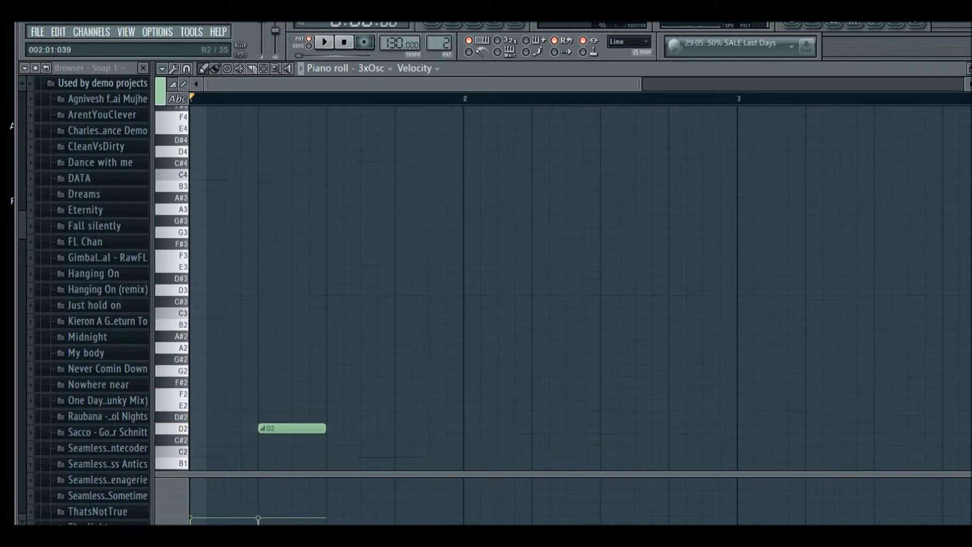
pyautogui.press('space')
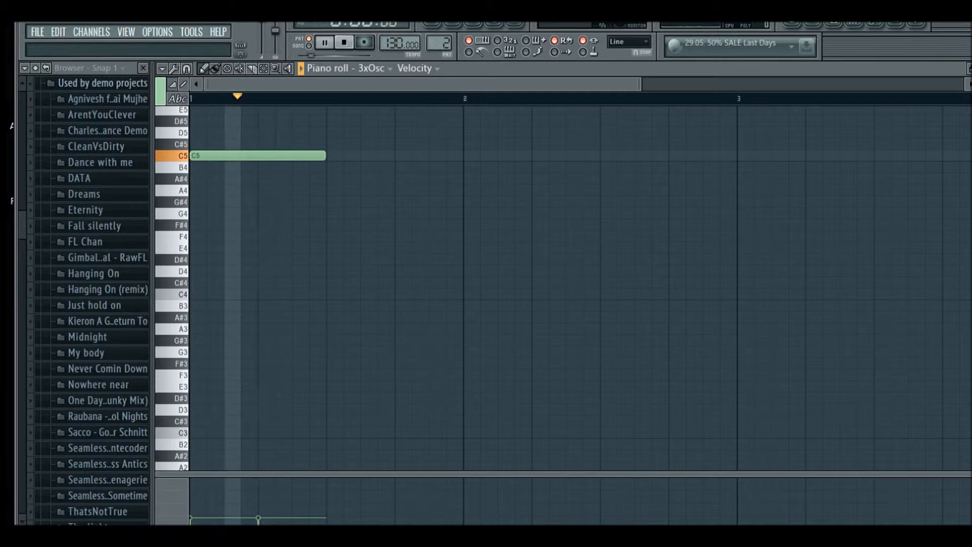
pyautogui.press('space')
# Move the drawn note up to G#5 and play it alongside the C5 note
pyautogui.scroll(-5, 321, 364)
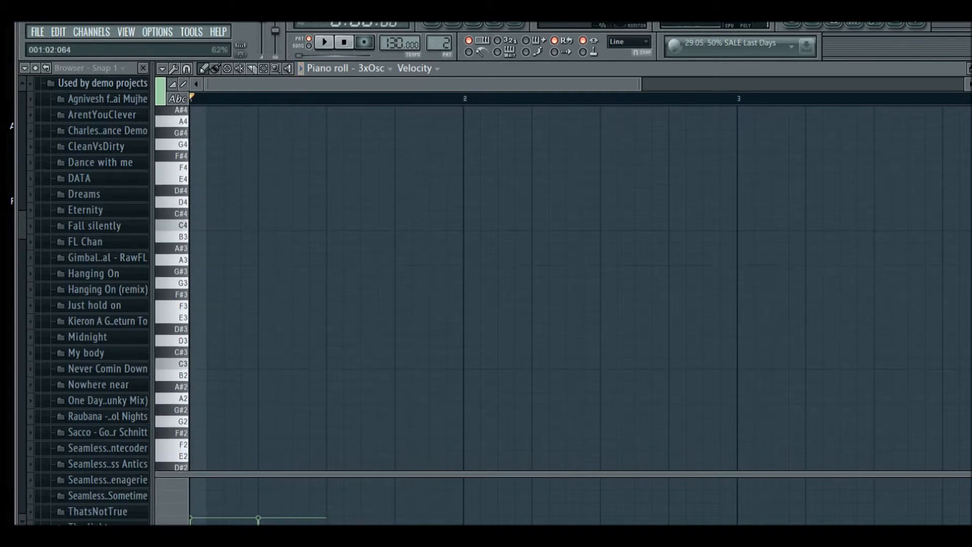
pyautogui.moveTo(292, 374); pyautogui.dragTo(292, 137)
pyautogui.press('space')
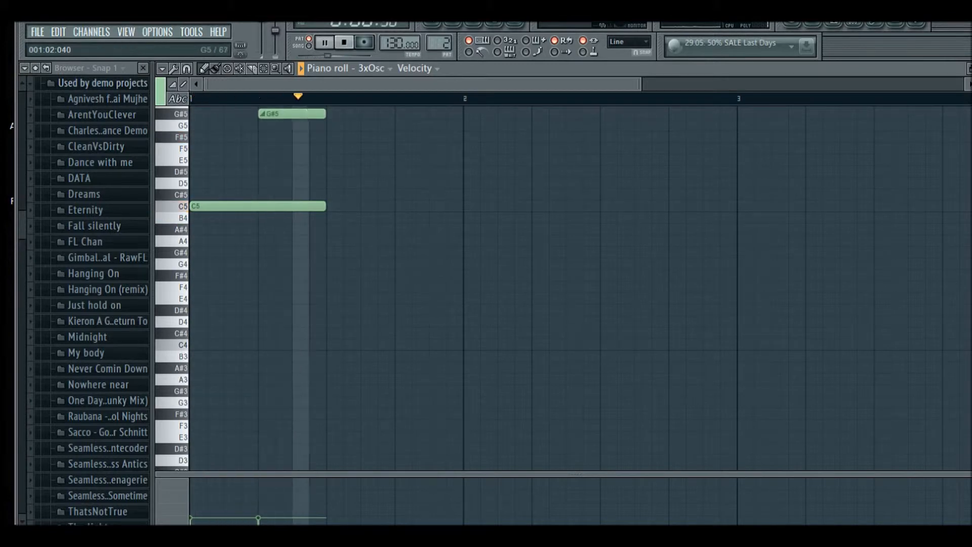
pyautogui.press('space')
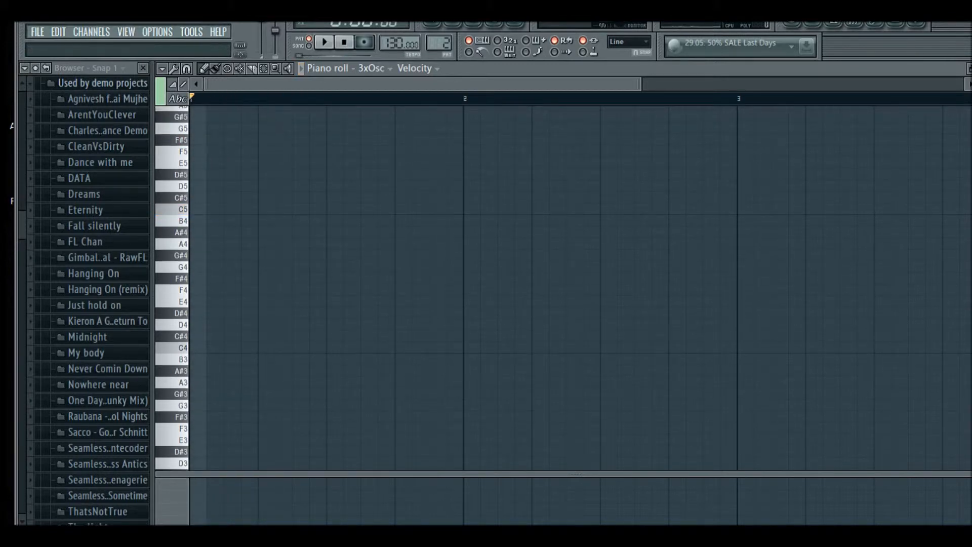
# Open the playlist, place Pattern 1 at the start of Track 1, and play it
pyautogui.press('F5')
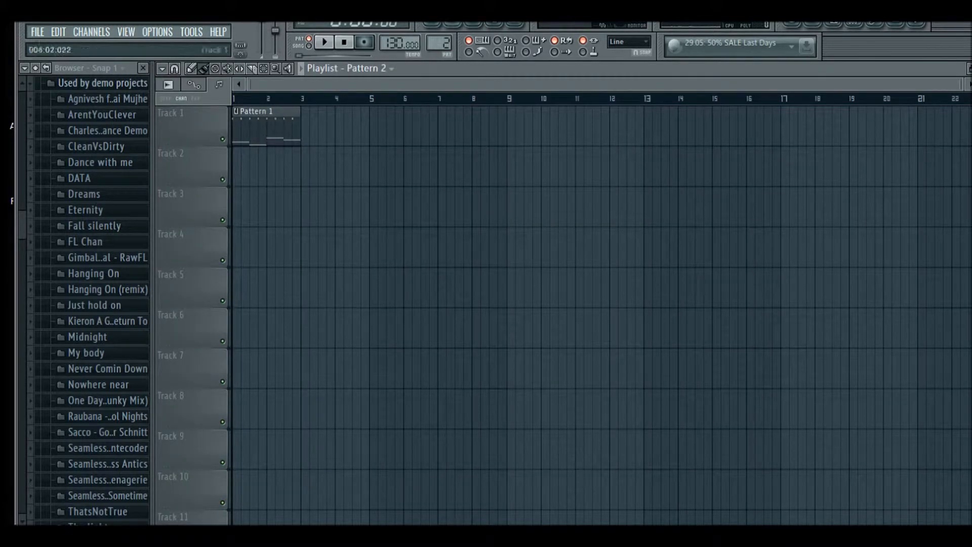
pyautogui.rightClick(276, 126)
pyautogui.moveTo(255, 127); pyautogui.dragTo(294, 127)
pyautogui.rightClick(296, 126)
pyautogui.rightClick(271, 127)
pyautogui.click(368, 68)
pyautogui.click(372, 96)
pyautogui.click(377, 165)
pyautogui.moveTo(377, 164); pyautogui.dragTo(237, 127)
pyautogui.press('space')
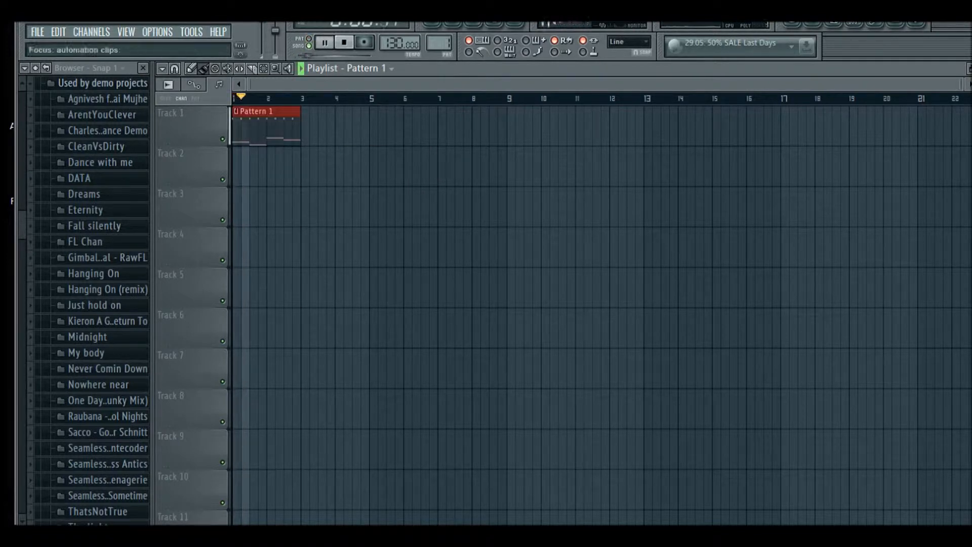
pyautogui.press('space')
# Open the step sequencer and create an automation clip for the Kick channel's volume knob
pyautogui.press('F6')
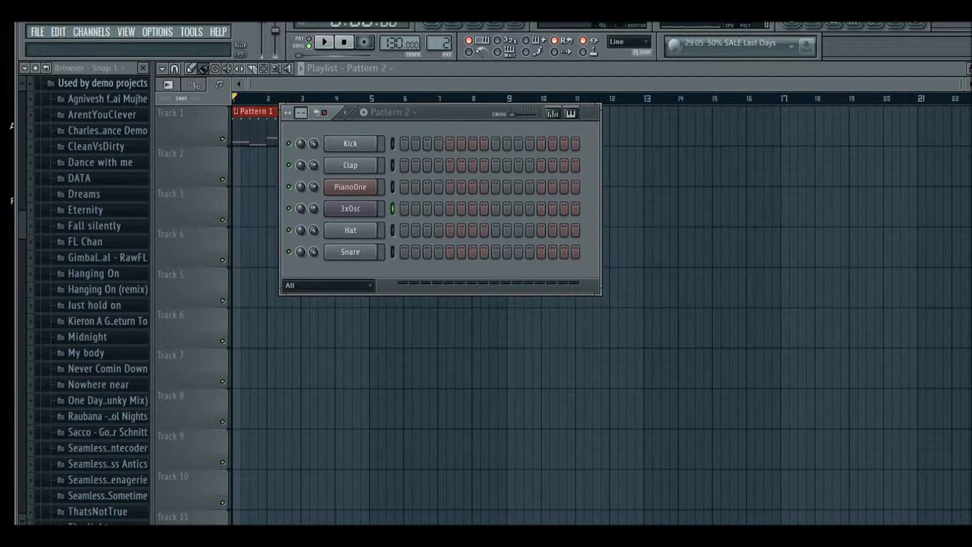
pyautogui.moveTo(300, 113); pyautogui.dragTo(301, 93)
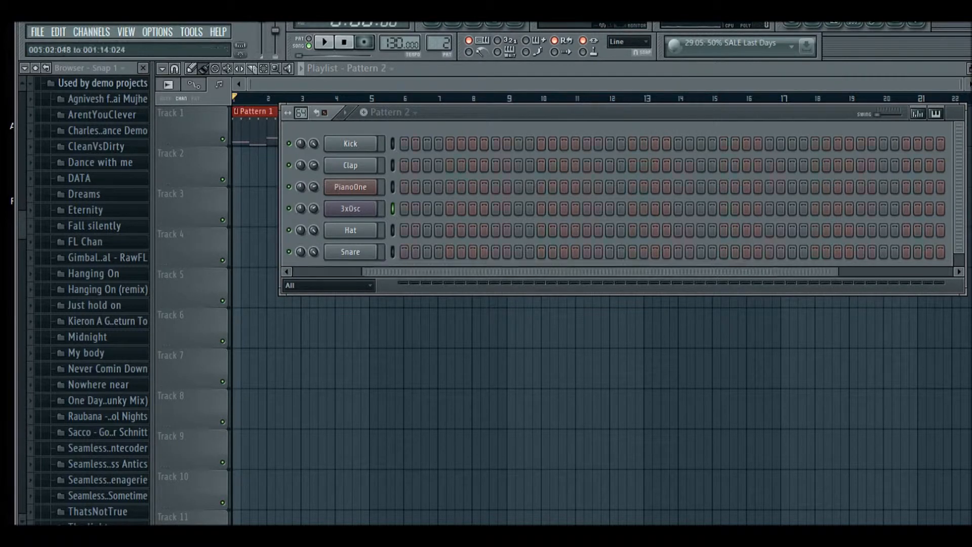
pyautogui.moveTo(301, 113); pyautogui.dragTo(301, 145)
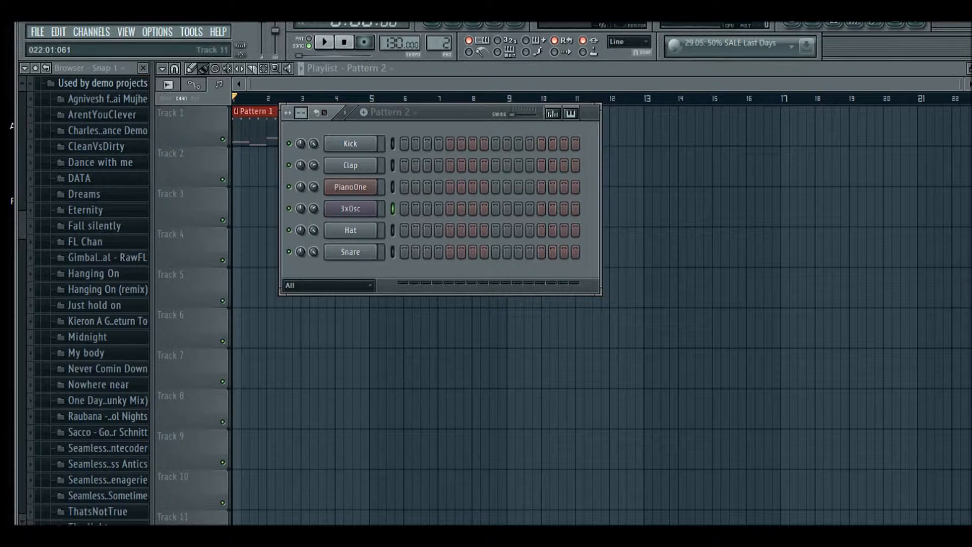
pyautogui.rightClick(314, 143)
pyautogui.click(313, 143)
pyautogui.click(314, 143)
pyautogui.moveTo(314, 144); pyautogui.dragTo(314, 121)
pyautogui.rightClick(314, 144)
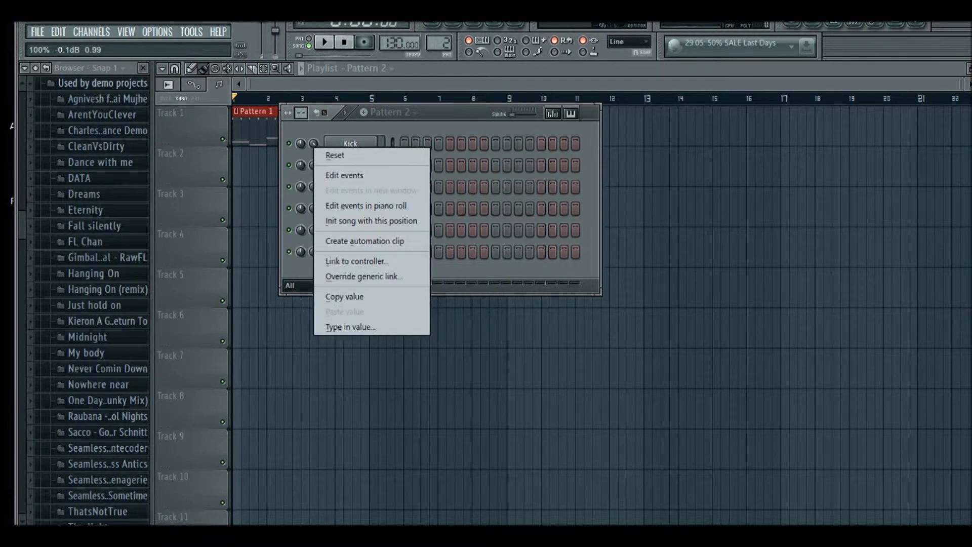
pyautogui.click(364, 241)
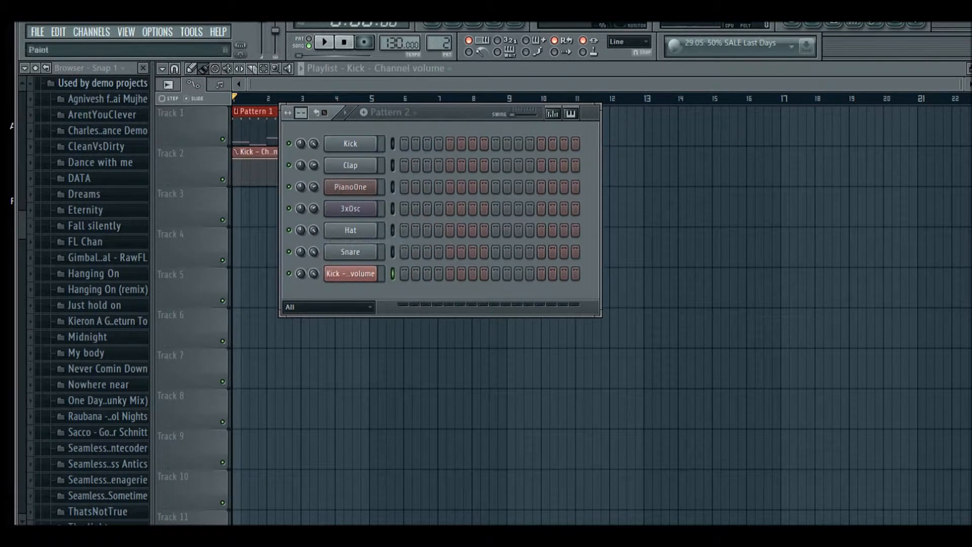
# Shape the Kick volume automation clip into a dip at bar 2 and play the playlist
pyautogui.click(191, 68)
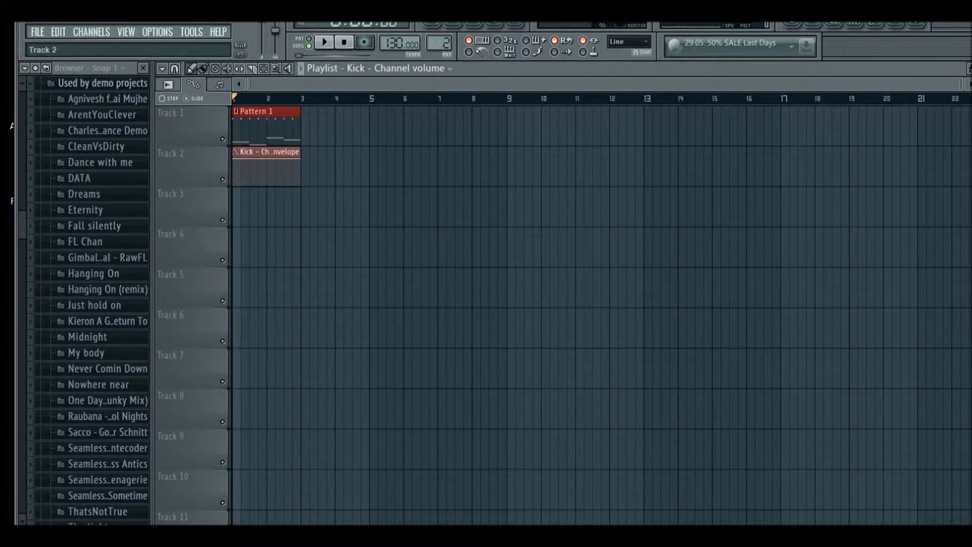
pyautogui.keyDown('ctrl'); pyautogui.scroll(4, 272, 203); pyautogui.keyUp('ctrl')
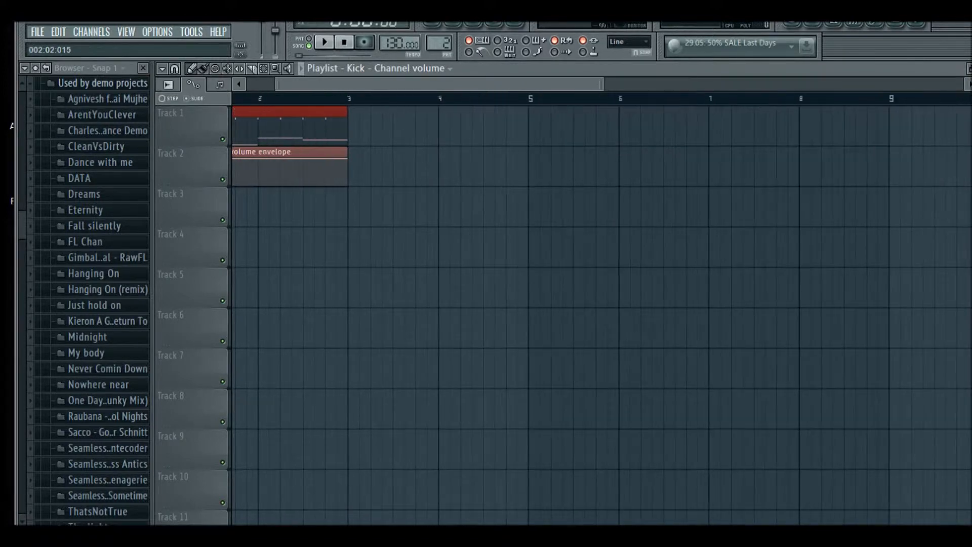
pyautogui.moveTo(283, 84); pyautogui.dragTo(153, 84)
pyautogui.rightClick(322, 159)
pyautogui.moveTo(323, 159); pyautogui.dragTo(322, 186)
pyautogui.press('space')
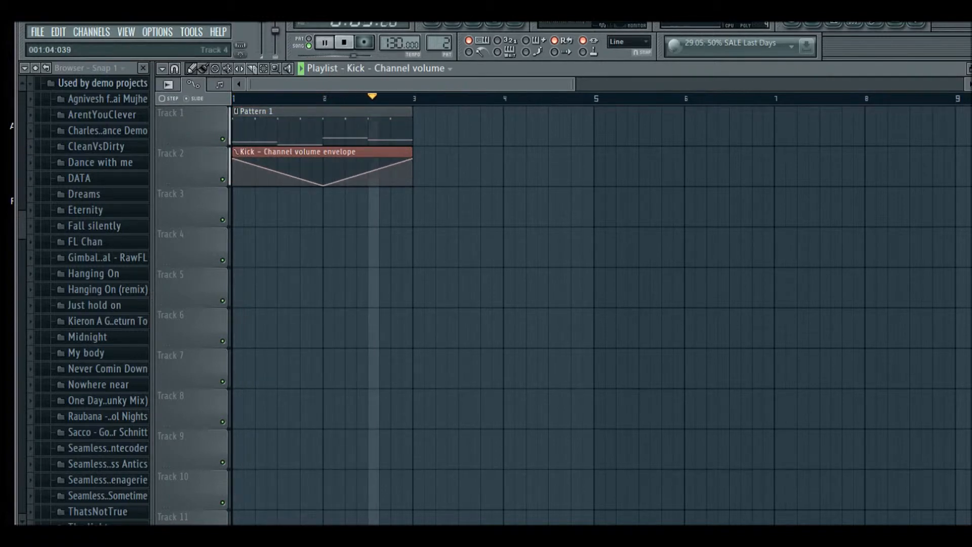
pyautogui.press('space')
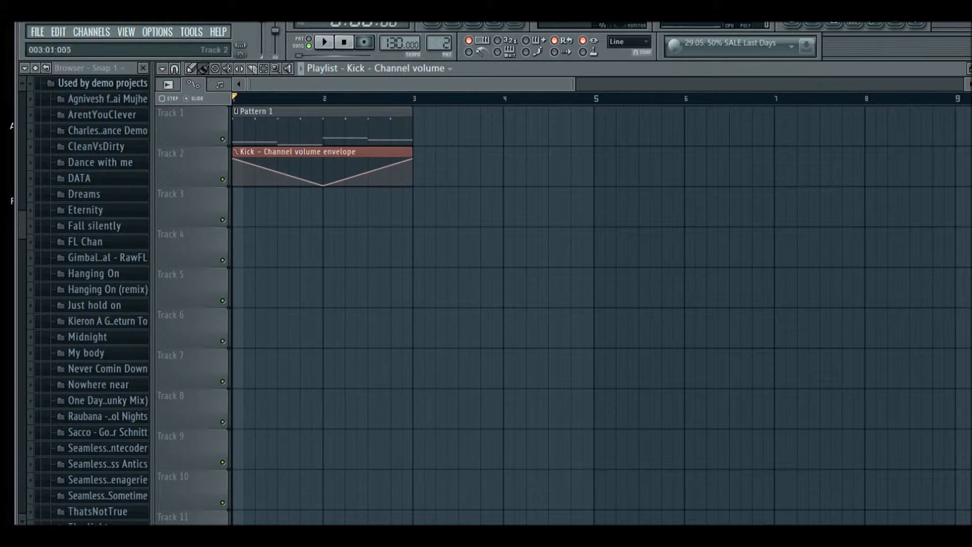
# Place copies of the volume automation clip at bar 3 on Tracks 2 and 3, removing the Track 2 copy
pyautogui.click(415, 167)
pyautogui.click(417, 207)
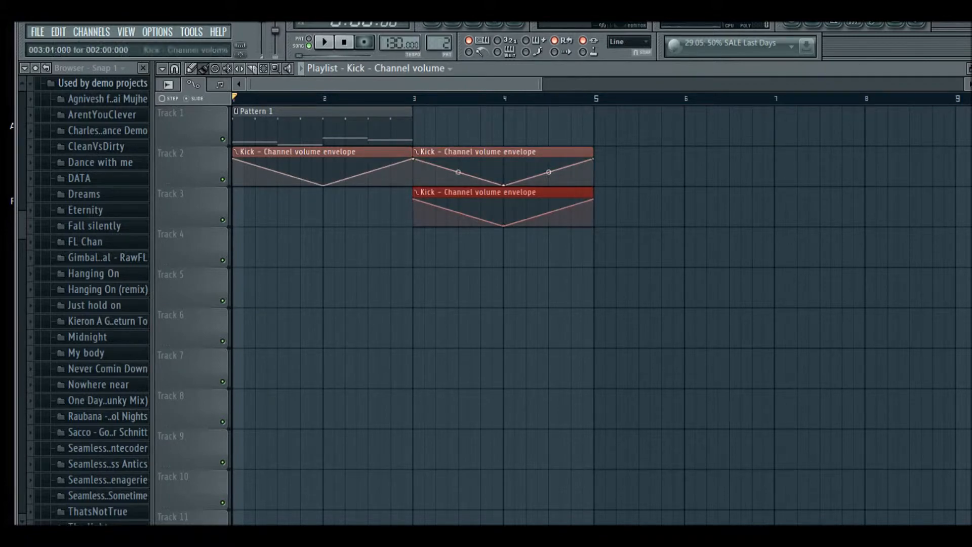
pyautogui.rightClick(430, 170)
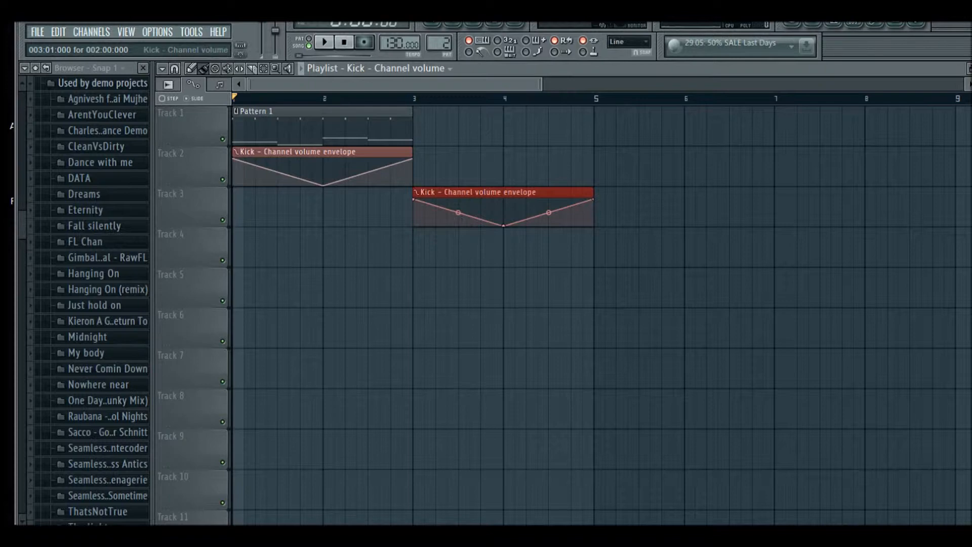
# Make the Track 3 automation clip unique and add extra points to its envelope
pyautogui.click(416, 192)
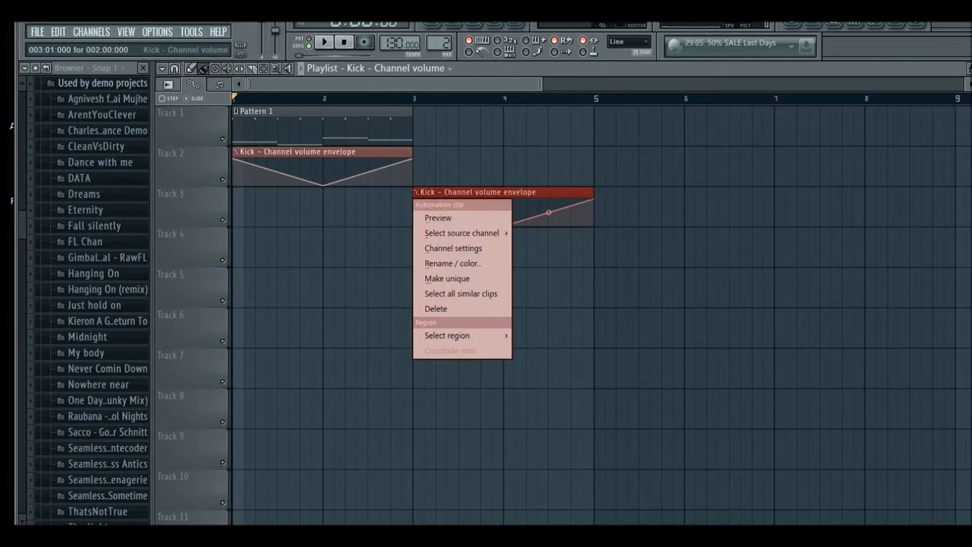
pyautogui.click(453, 278)
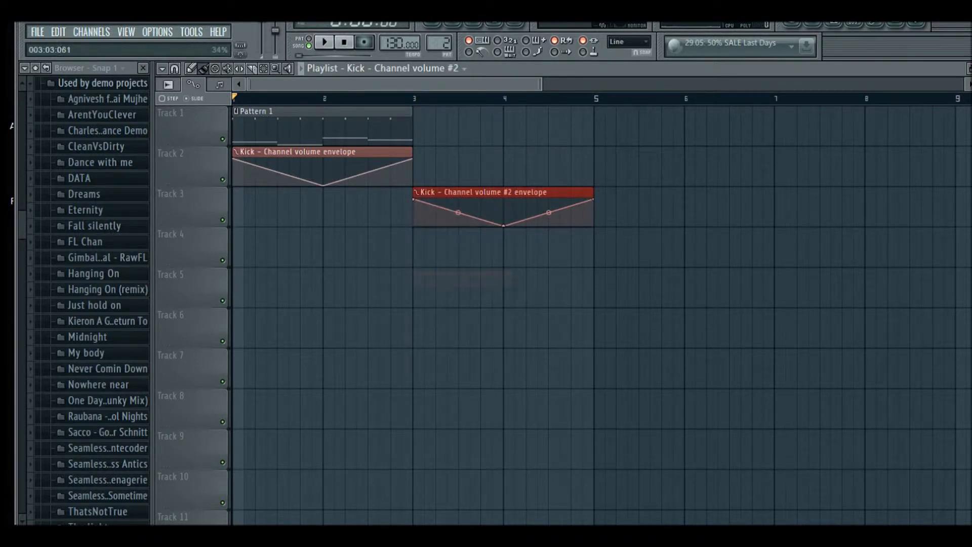
pyautogui.rightClick(480, 200)
pyautogui.rightClick(470, 225)
pyautogui.rightClick(442, 224)
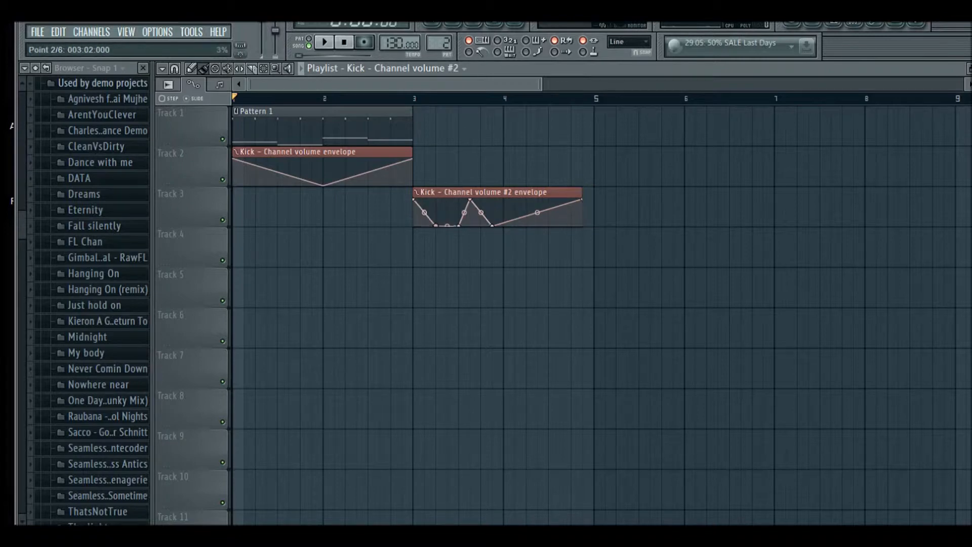
# Replace the Track 3 clip with a copy of the Kick volume clip and flatten the bottom of its dip
pyautogui.rightClick(430, 193)
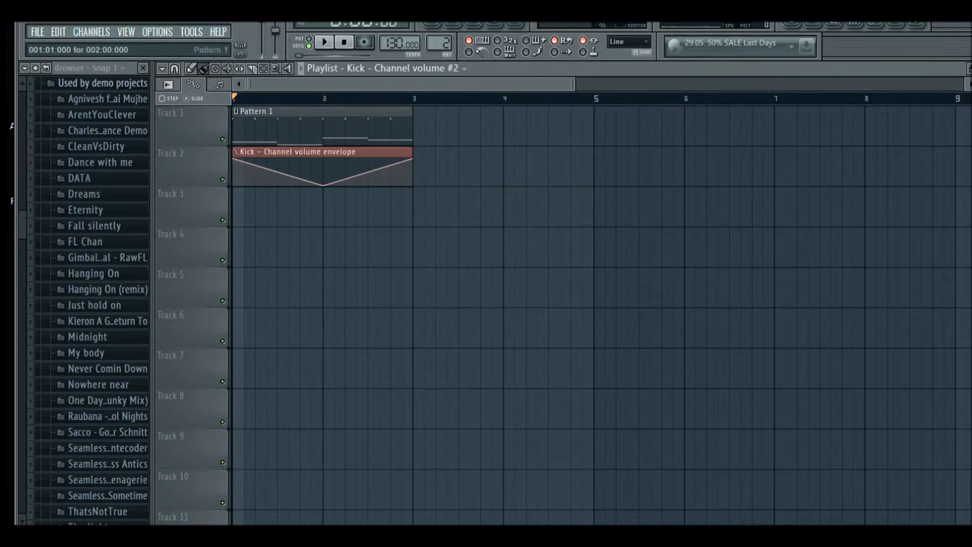
pyautogui.click(380, 152)
pyautogui.click(421, 201)
pyautogui.rightClick(458, 217)
pyautogui.moveTo(458, 217)
pyautogui.mouseDown()
pyautogui.moveTo(459, 226)
pyautogui.moveTo(482, 200)
pyautogui.moveTo(492, 226)
pyautogui.moveTo(469, 225)
pyautogui.mouseUp()
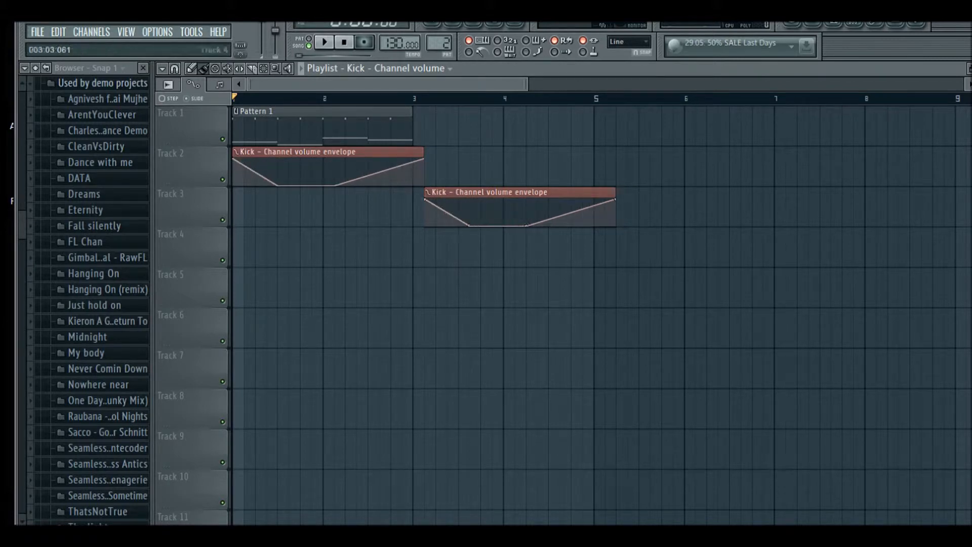
# Delete both Kick volume automation clips from the playlist
pyautogui.rightClick(430, 193)
pyautogui.rightClick(402, 152)
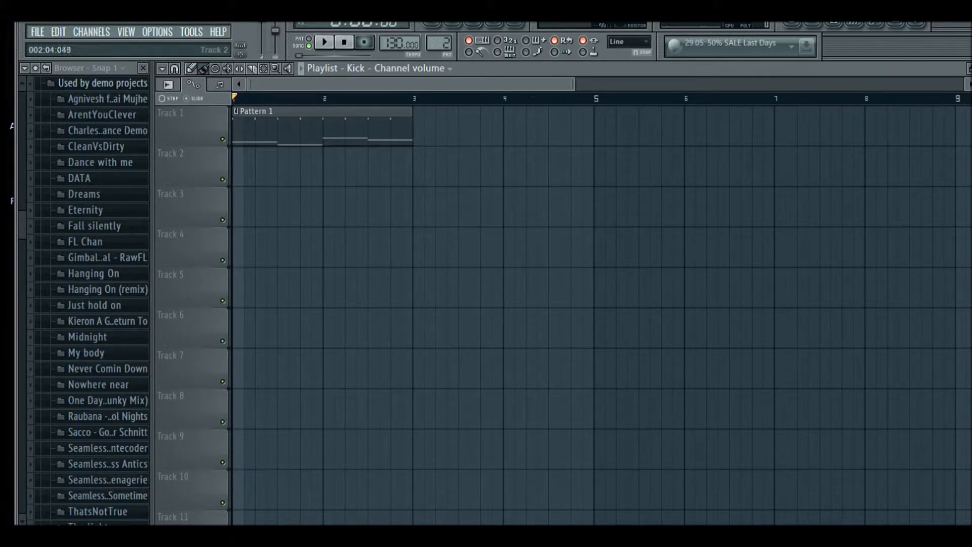
# Duplicate the Pattern 1 clip repeatedly along Track 1 and play the arrangement
pyautogui.click(379, 125)
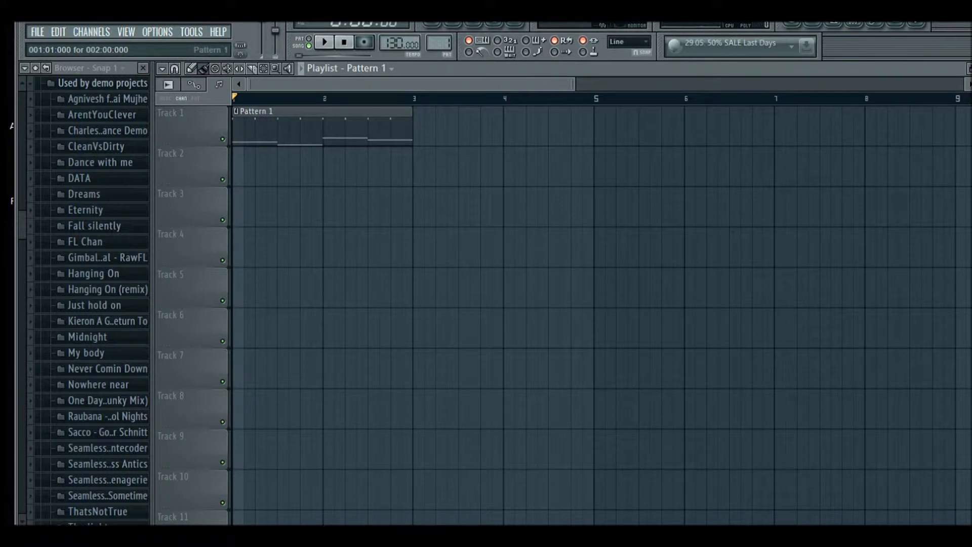
pyautogui.hotkey('ctrl', 'b')
pyautogui.hotkey('ctrl', 'b')
pyautogui.hotkey('ctrl', 'b')
pyautogui.hotkey('ctrl', 'b')
pyautogui.hscroll(1, 309, 327)
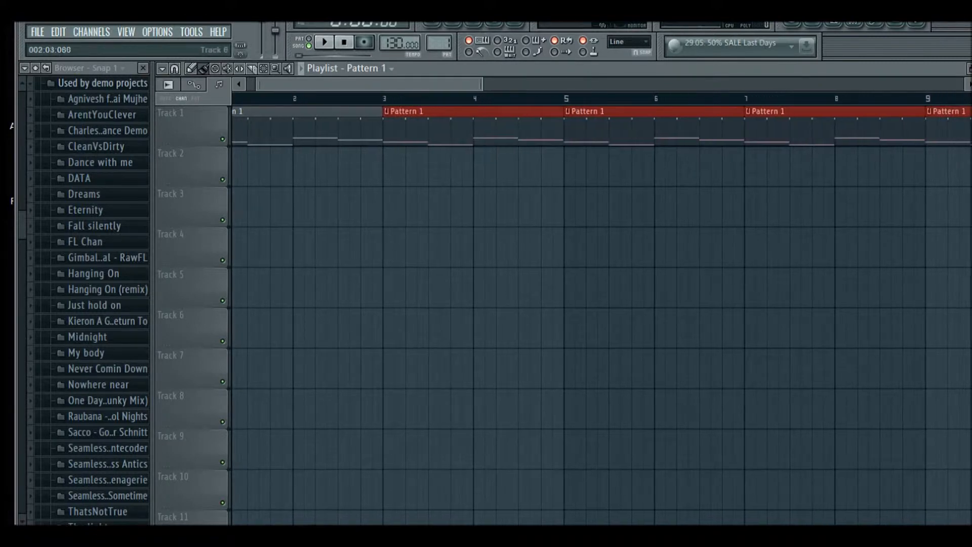
pyautogui.hscroll(1, 354, 326)
pyautogui.scroll(-6, 344, 227)
pyautogui.scroll(-4, 340, 126)
pyautogui.scroll(6, 340, 127)
pyautogui.press('space')
pyautogui.press('space')
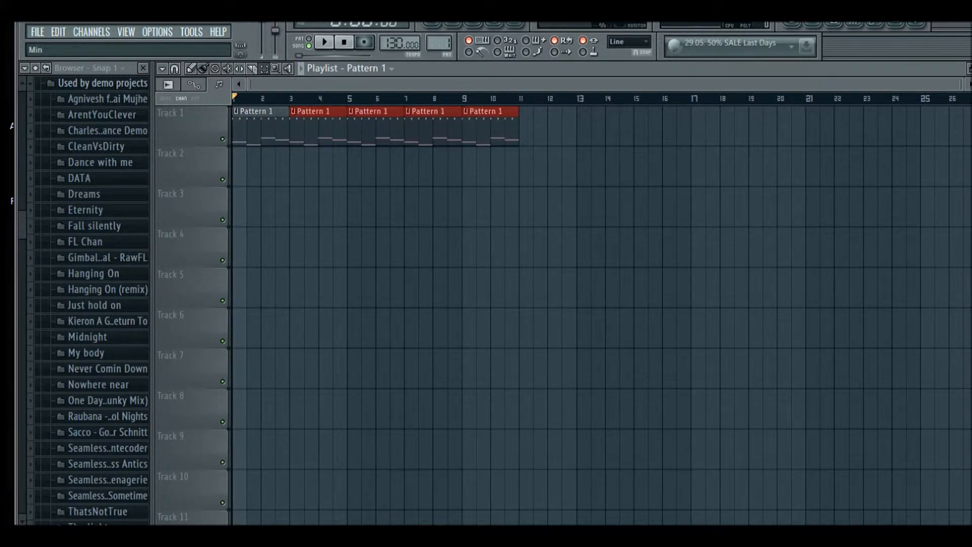
# Select bars 5 to 7 in the playlist and create a Kick volume automation clip spanning that range
pyautogui.scroll(3, 357, 253)
pyautogui.moveTo(340, 98); pyautogui.dragTo(446, 99)
pyautogui.click(431, 24)
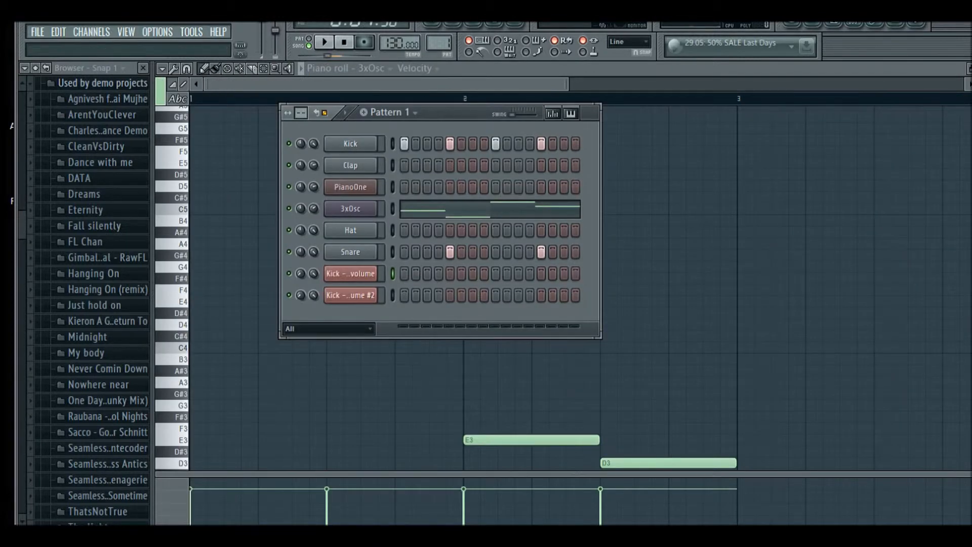
pyautogui.click(432, 23)
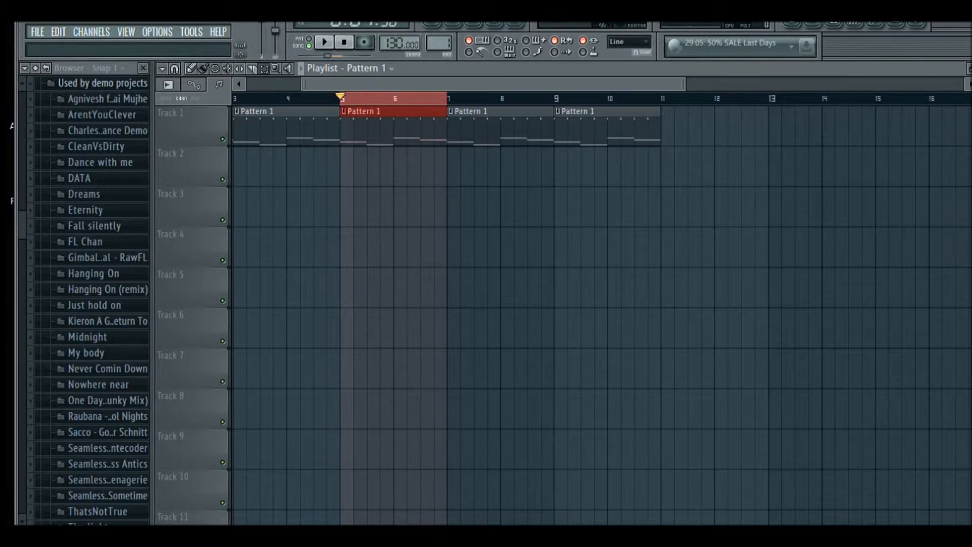
pyautogui.click(451, 24)
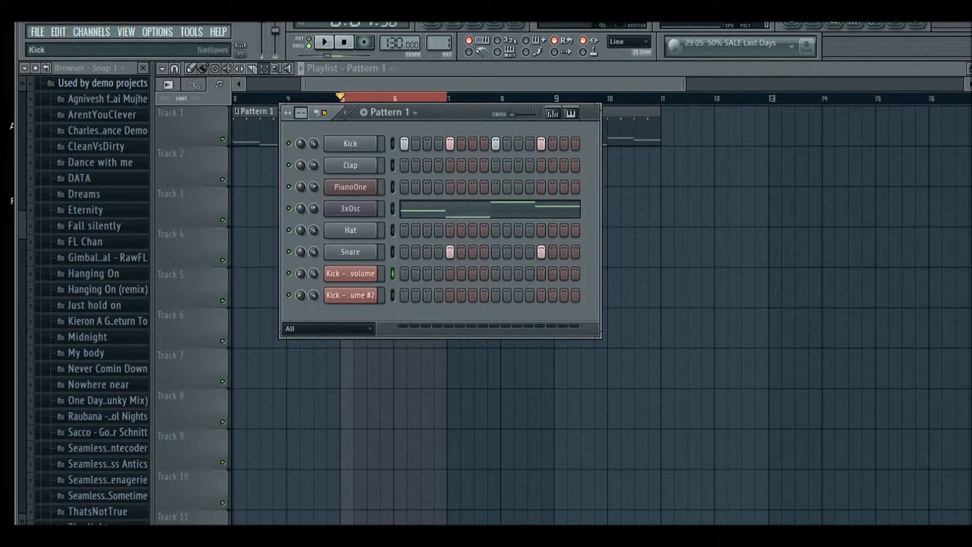
pyautogui.rightClick(301, 143)
pyautogui.click(349, 235)
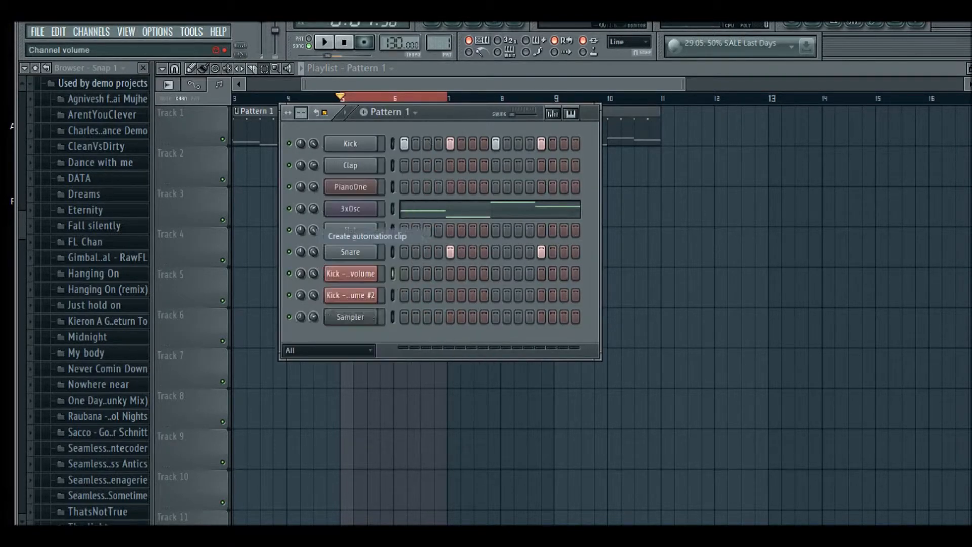
pyautogui.click(395, 84)
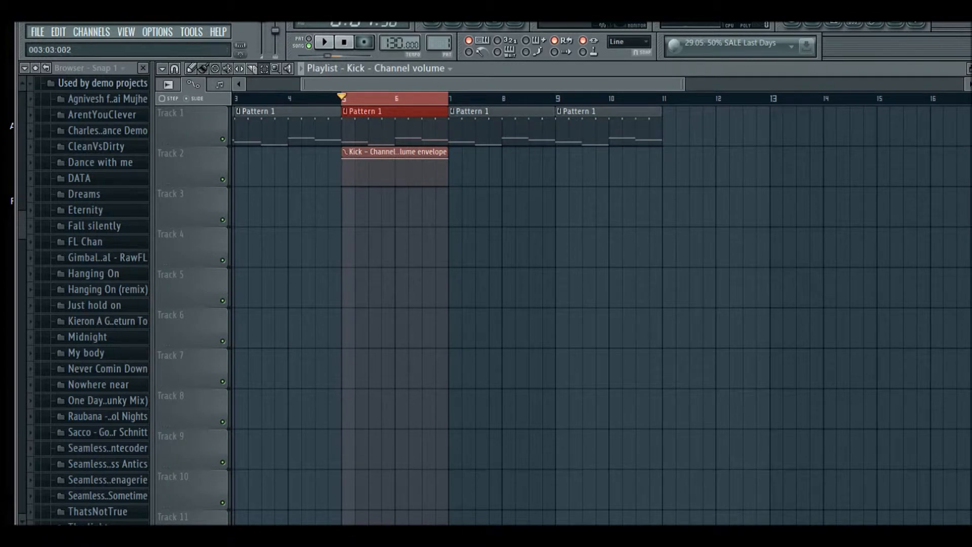
# Draw a V-shaped dip into the Kick volume automation clip and play the arrangement
pyautogui.click(191, 69)
pyautogui.rightClick(424, 182)
pyautogui.moveTo(424, 182)
pyautogui.mouseDown()
pyautogui.moveTo(399, 182)
pyautogui.moveTo(447, 172)
pyautogui.moveTo(435, 159)
pyautogui.moveTo(448, 159)
pyautogui.mouseUp()
pyautogui.press('space')
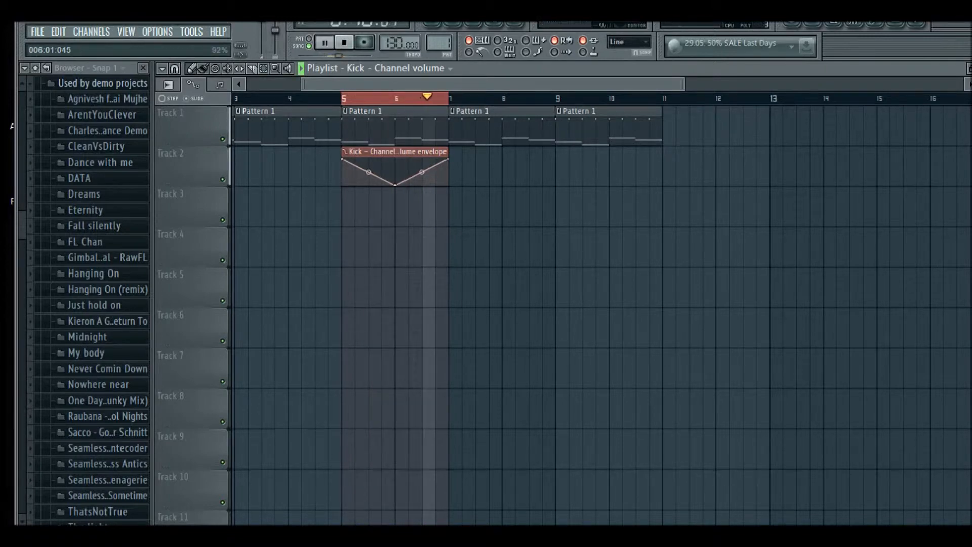
pyautogui.press('space')
# Delete the Kick volume automation clip from the playlist and clear the time selection
pyautogui.rightClick(395, 152)
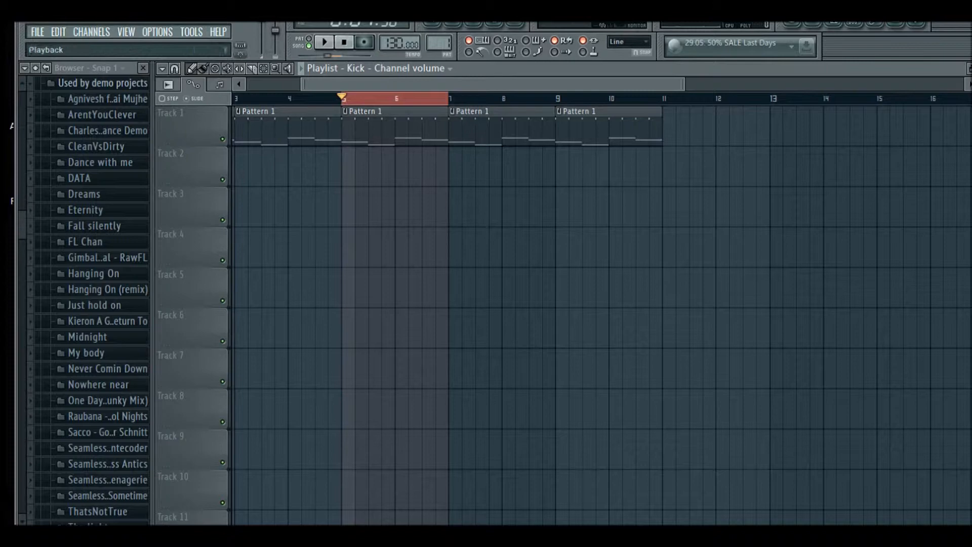
pyautogui.keyDown('ctrl'); pyautogui.click(403, 99); pyautogui.keyUp('ctrl')
pyautogui.moveTo(354, 84); pyautogui.dragTo(298, 84)
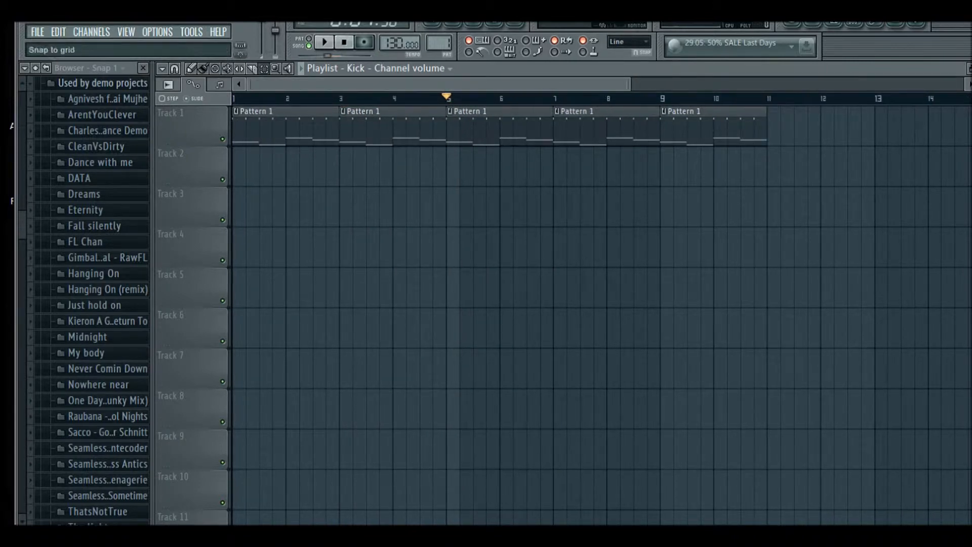
pyautogui.click(969, 69)
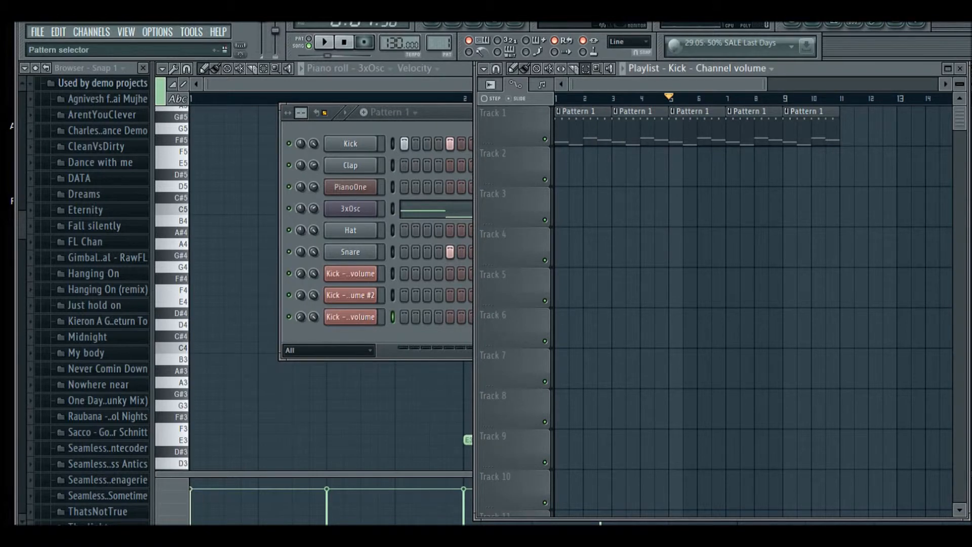
# Open the Kick channel's volume events editor from the channel rack and maximize it
pyautogui.click(391, 112)
pyautogui.moveTo(439, 112); pyautogui.dragTo(391, 110)
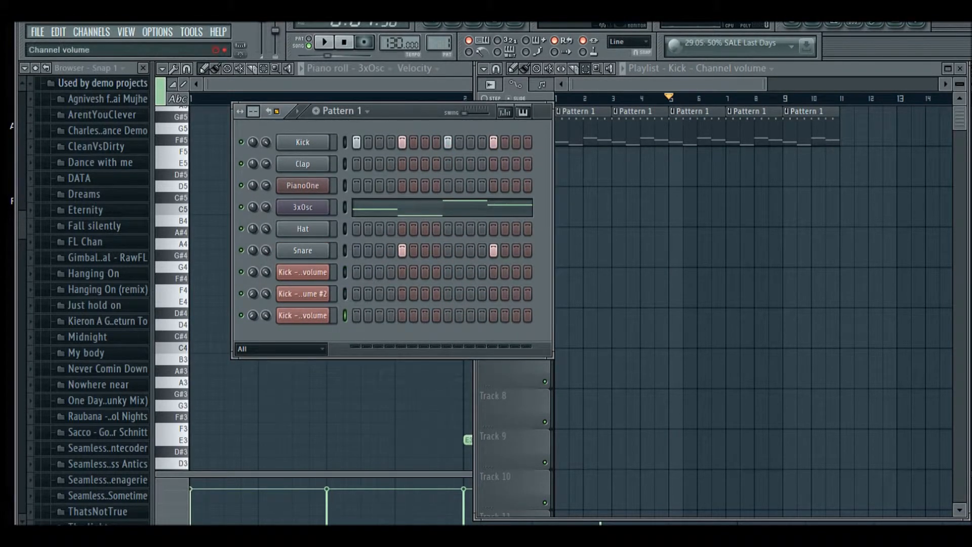
pyautogui.rightClick(265, 142)
pyautogui.click(301, 172)
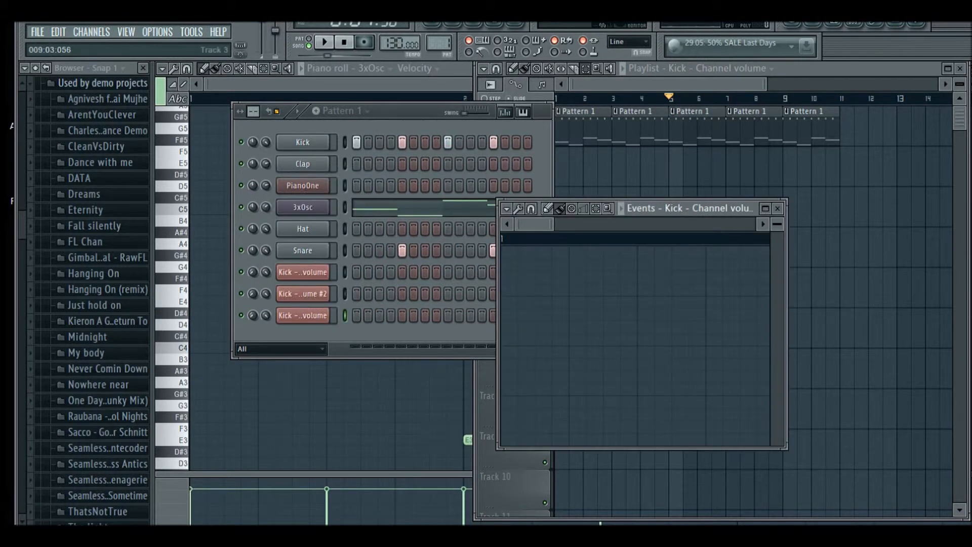
pyautogui.click(765, 208)
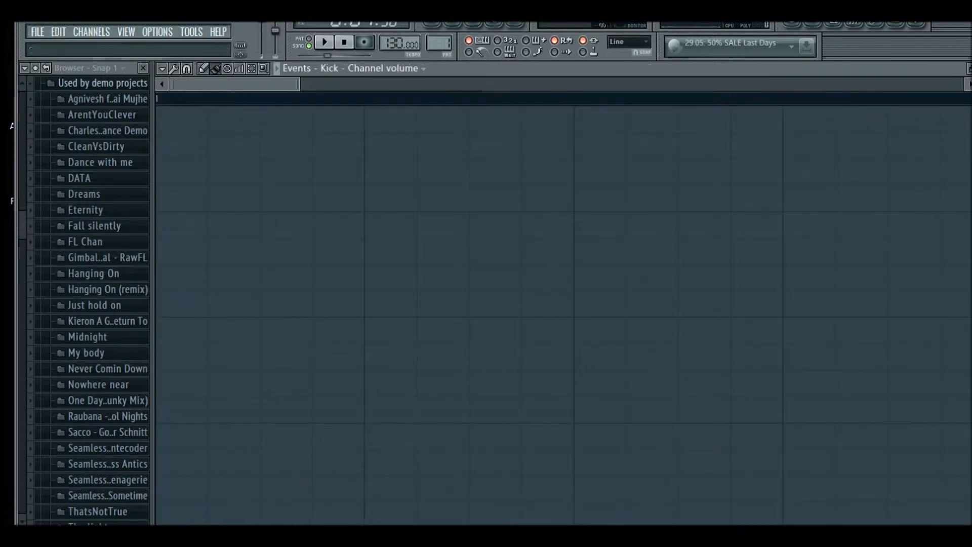
# Freehand-draw a wavy volume curve over about the first two and a half bars and play it
pyautogui.scroll(-3, 291, 131)
pyautogui.click(143, 67)
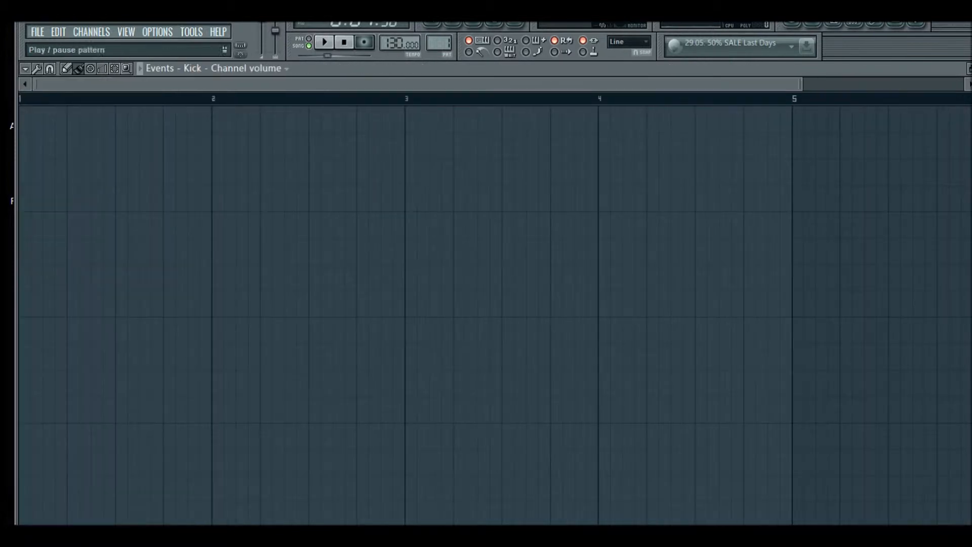
pyautogui.moveTo(25, 180)
pyautogui.mouseDown()
pyautogui.moveTo(60, 442)
pyautogui.moveTo(119, 209)
pyautogui.moveTo(266, 458)
pyautogui.moveTo(412, 218)
pyautogui.moveTo(512, 449)
pyautogui.mouseUp()
pyautogui.press('space')
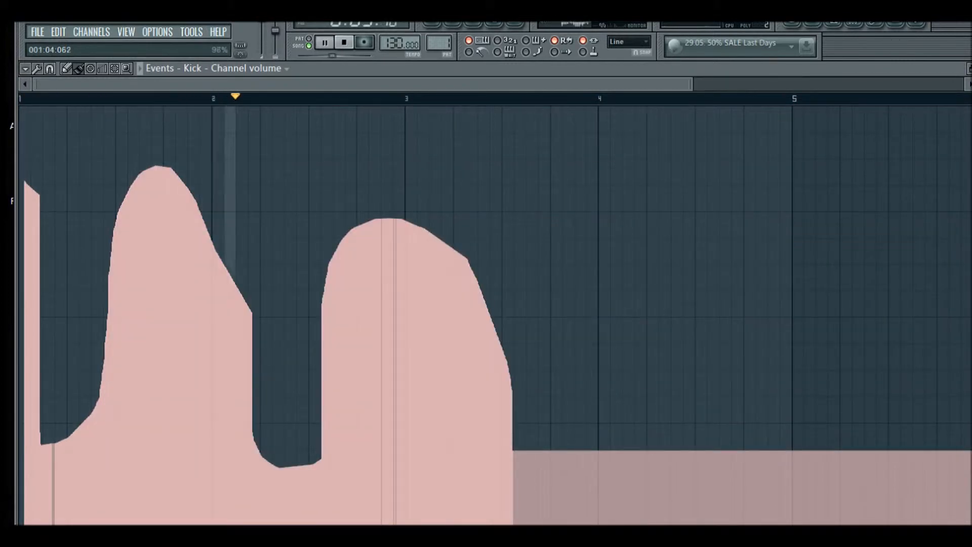
pyautogui.press('space')
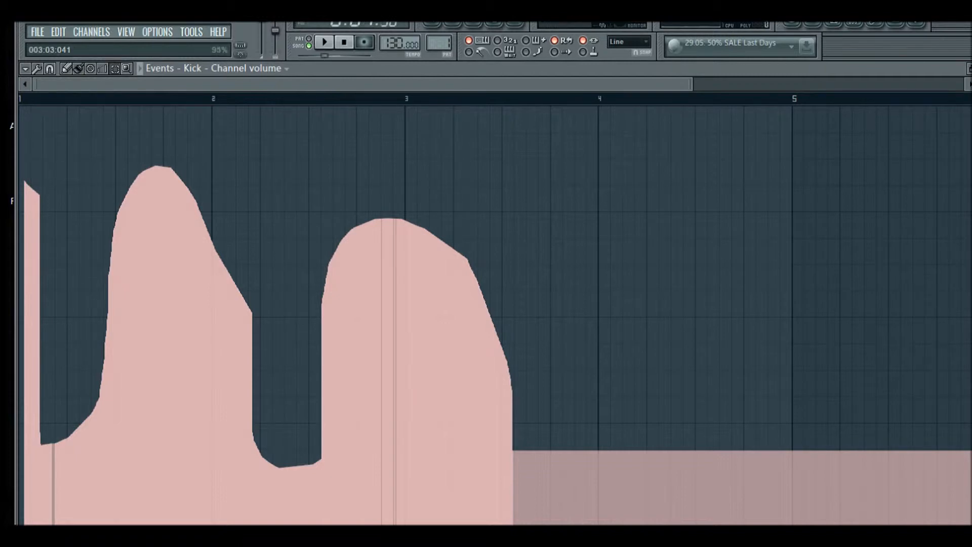
pyautogui.press('space')
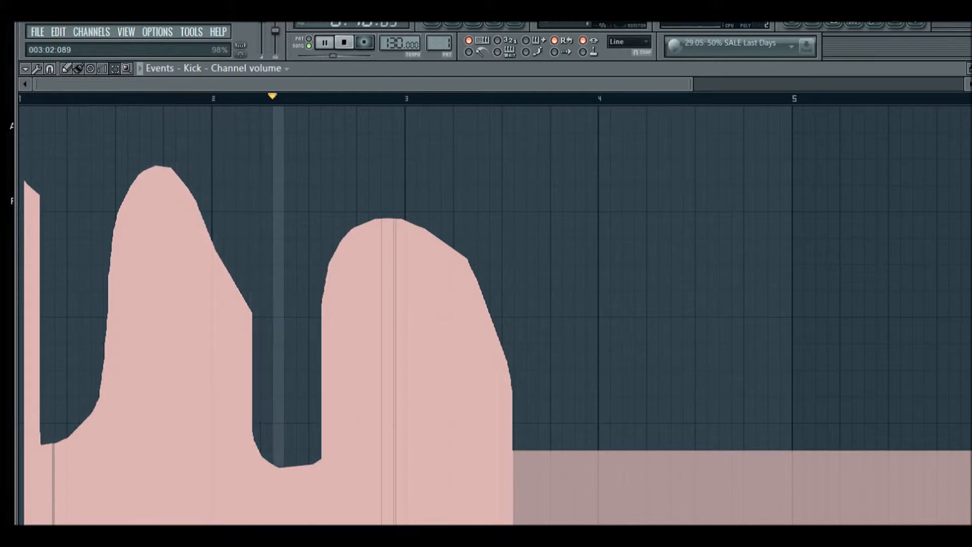
pyautogui.press('space')
# Select bars 1 to 3 and apply an LFO to them, adjusting its start value and speed
pyautogui.moveTo(405, 98); pyautogui.dragTo(20, 99)
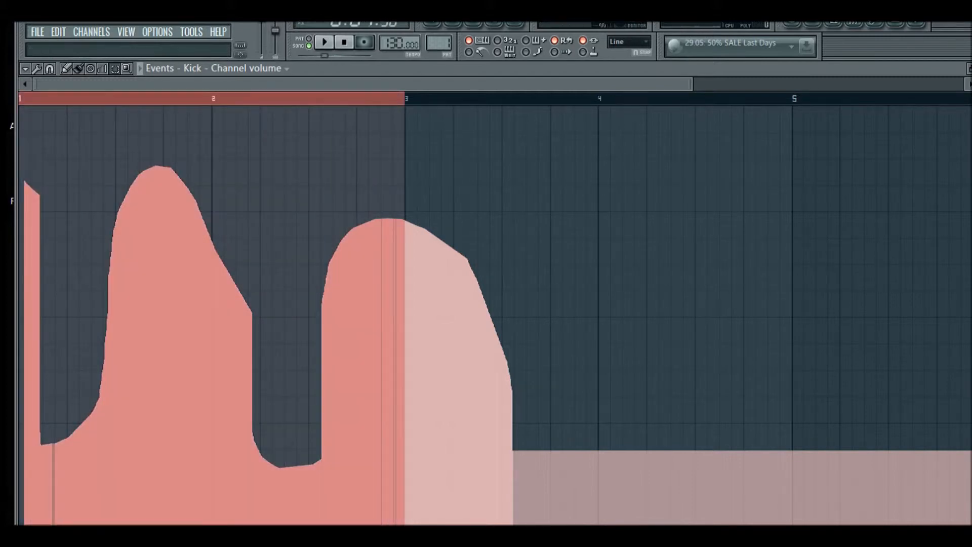
pyautogui.click(24, 69)
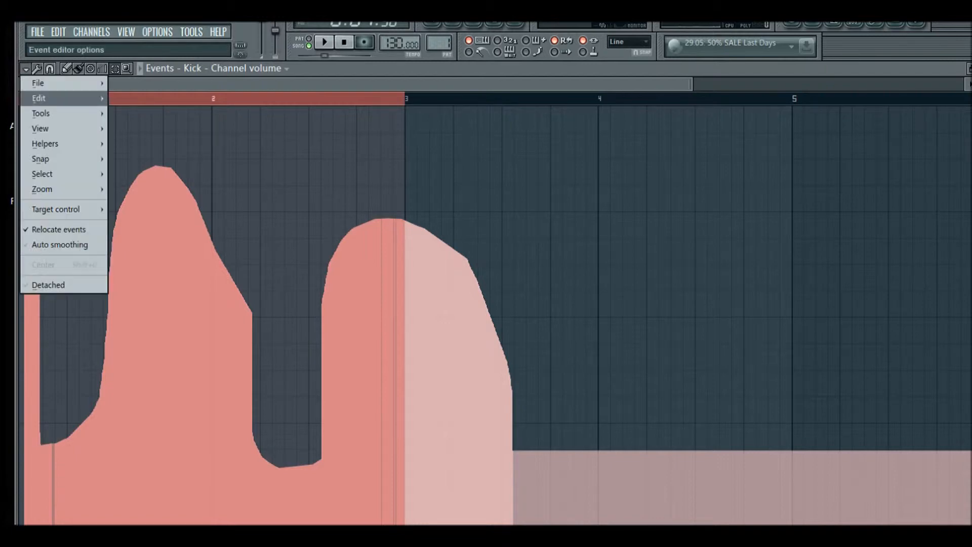
pyautogui.moveTo(45, 113)
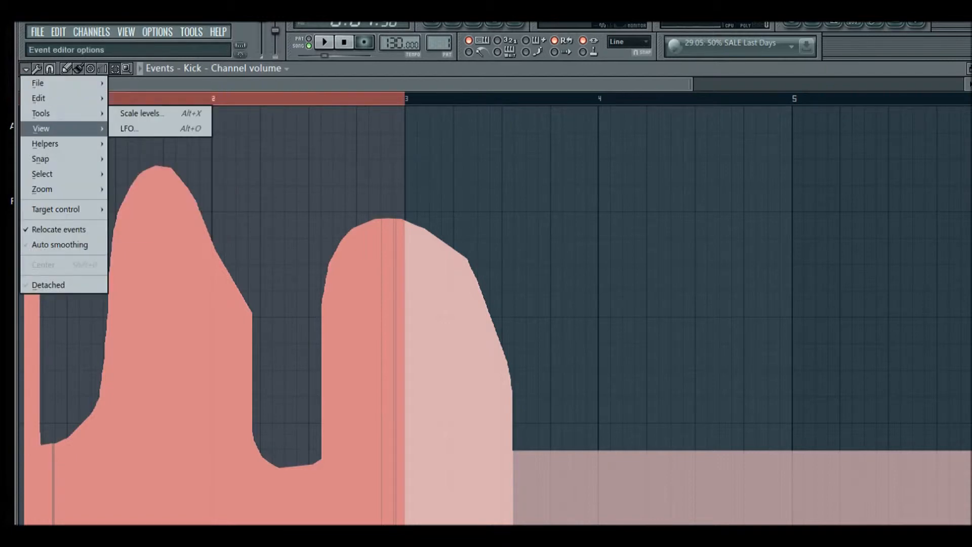
pyautogui.click(129, 128)
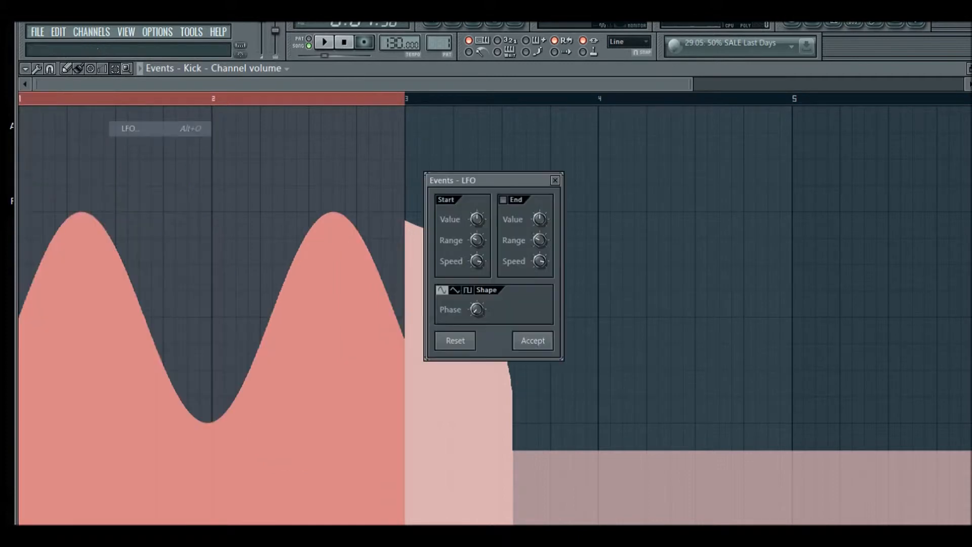
pyautogui.moveTo(481, 180); pyautogui.dragTo(467, 156)
pyautogui.moveTo(462, 195)
pyautogui.mouseDown()
pyautogui.moveTo(462, 146)
pyautogui.moveTo(462, 207)
pyautogui.moveTo(462, 197)
pyautogui.mouseUp()
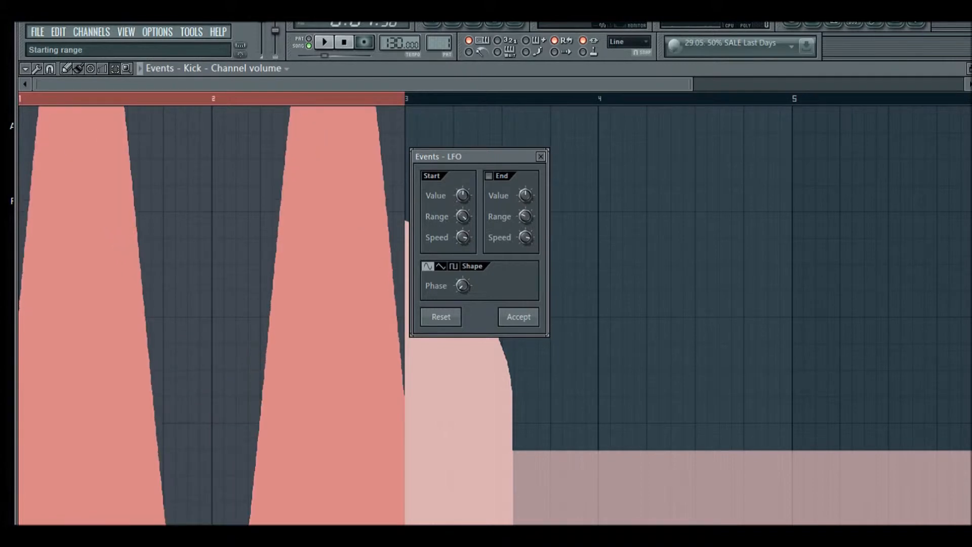
pyautogui.moveTo(463, 237); pyautogui.dragTo(462, 260)
# Switch the LFO through its shapes to square, lower its start value and play the result
pyautogui.click(440, 266)
pyautogui.click(453, 267)
pyautogui.click(428, 267)
pyautogui.click(440, 266)
pyautogui.click(453, 266)
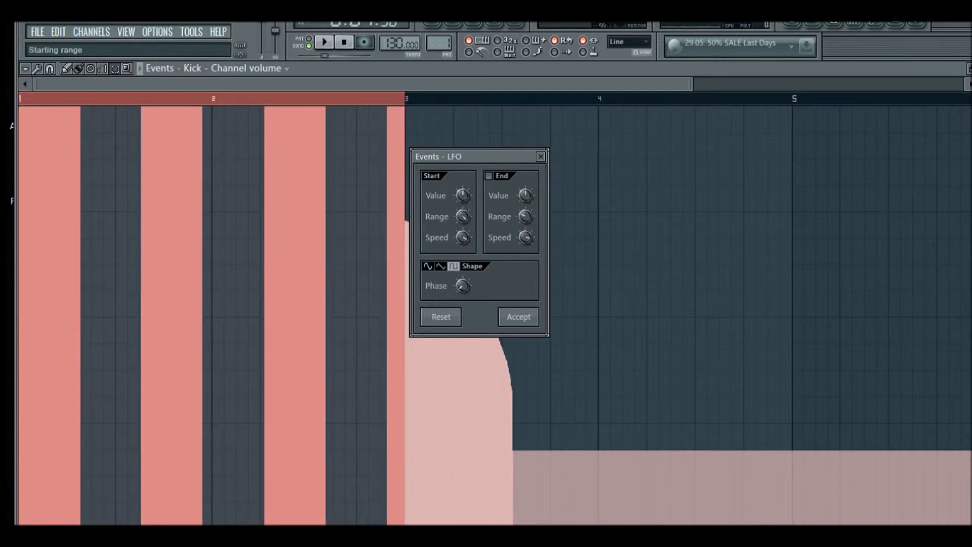
pyautogui.moveTo(462, 194); pyautogui.dragTo(462, 222)
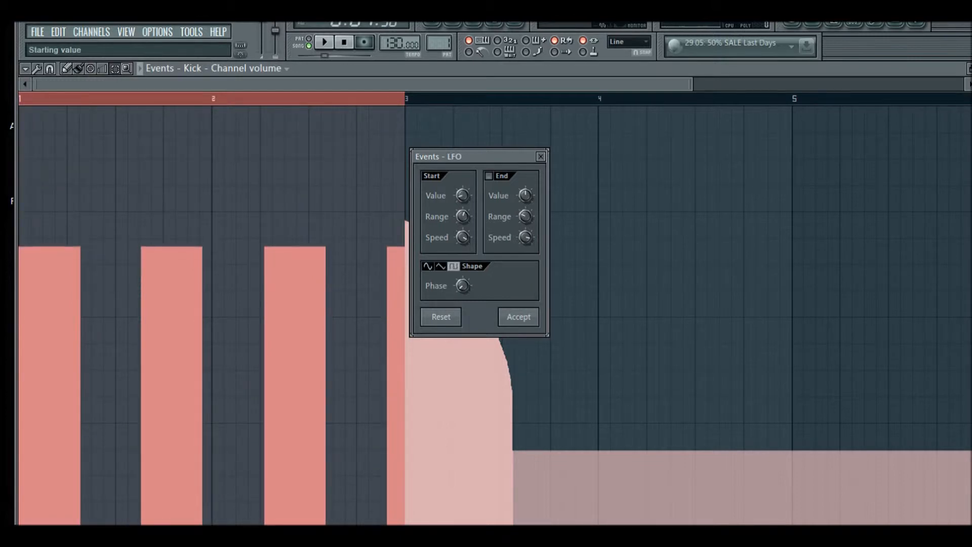
pyautogui.press('space')
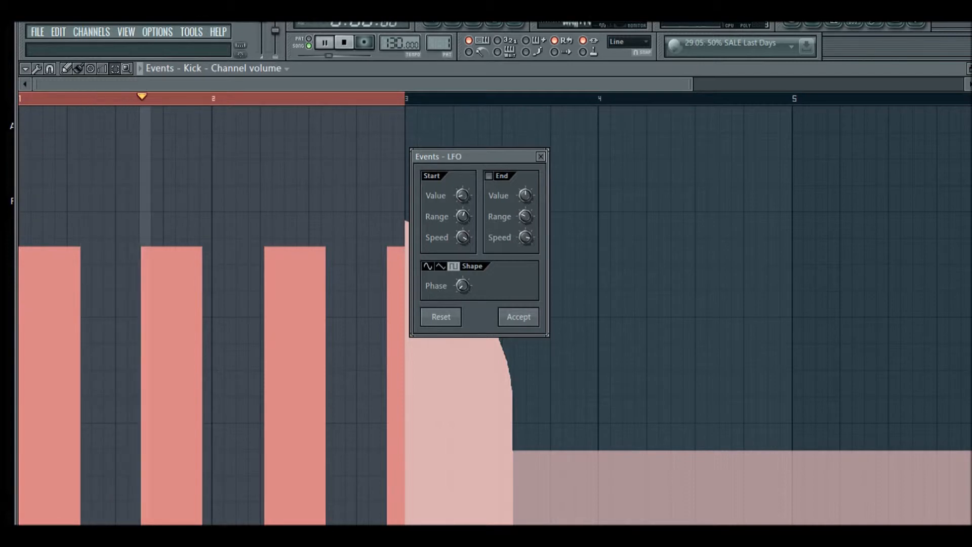
pyautogui.press('space')
# Adjust the LFO range and speed, switch it to the sine shape and accept the LFO
pyautogui.moveTo(462, 216); pyautogui.dragTo(462, 192)
pyautogui.moveTo(462, 237); pyautogui.dragTo(463, 205)
pyautogui.press('space')
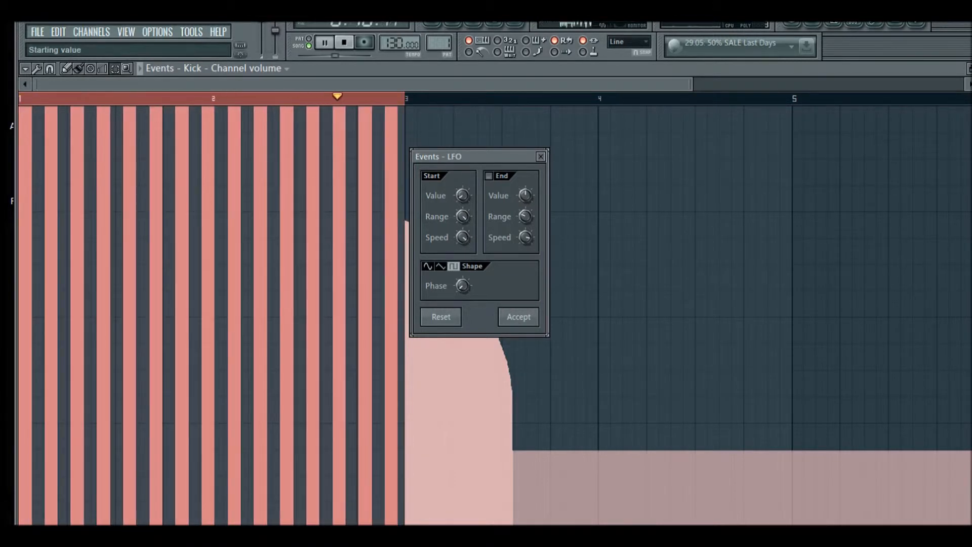
pyautogui.moveTo(462, 216); pyautogui.dragTo(462, 263)
pyautogui.press('space')
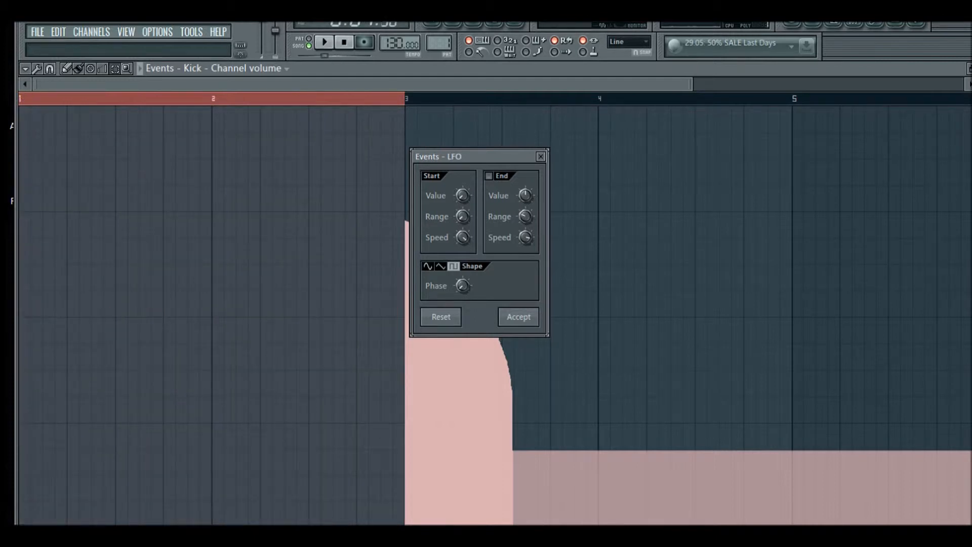
pyautogui.moveTo(462, 216); pyautogui.dragTo(462, 169)
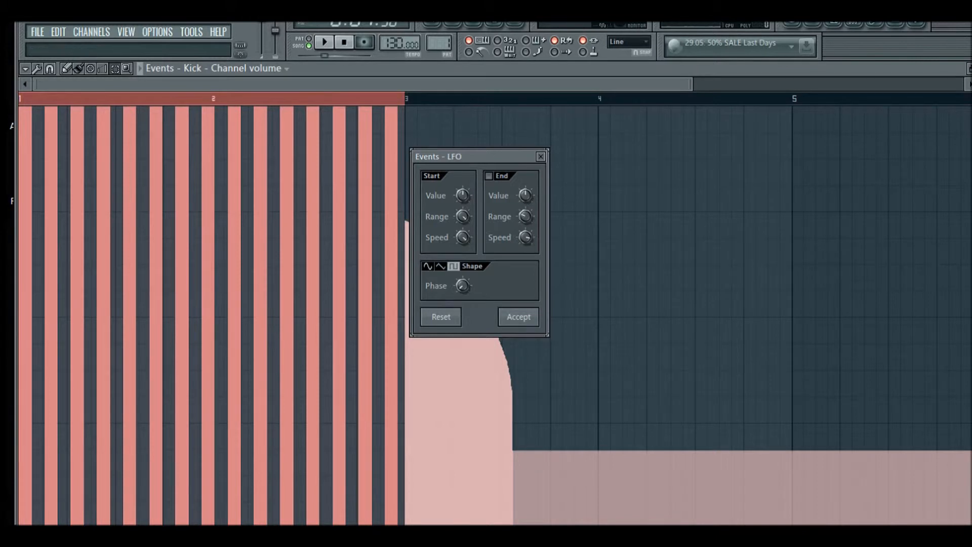
pyautogui.click(428, 266)
pyautogui.click(519, 317)
# Play the LFO volume pattern and check it against the playlist
pyautogui.press('space')
pyautogui.hotkey('ctrl', 'd')
pyautogui.press('space')
pyautogui.moveTo(30, 98); pyautogui.dragTo(285, 98)
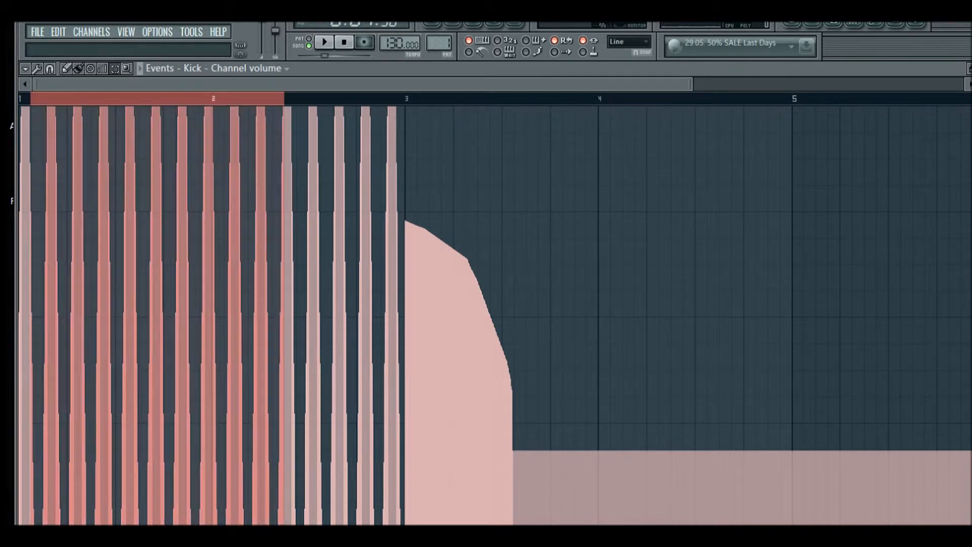
pyautogui.press('F5')
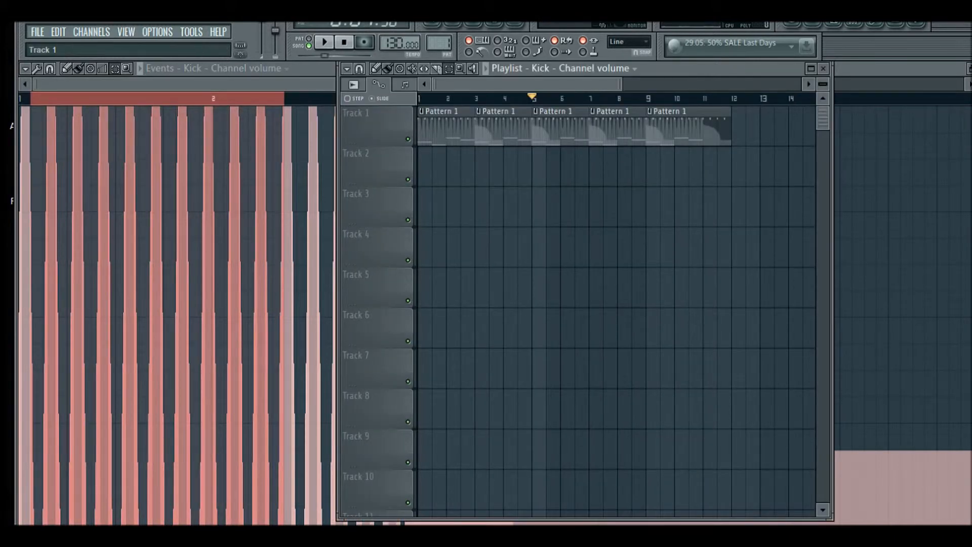
pyautogui.press('F5')
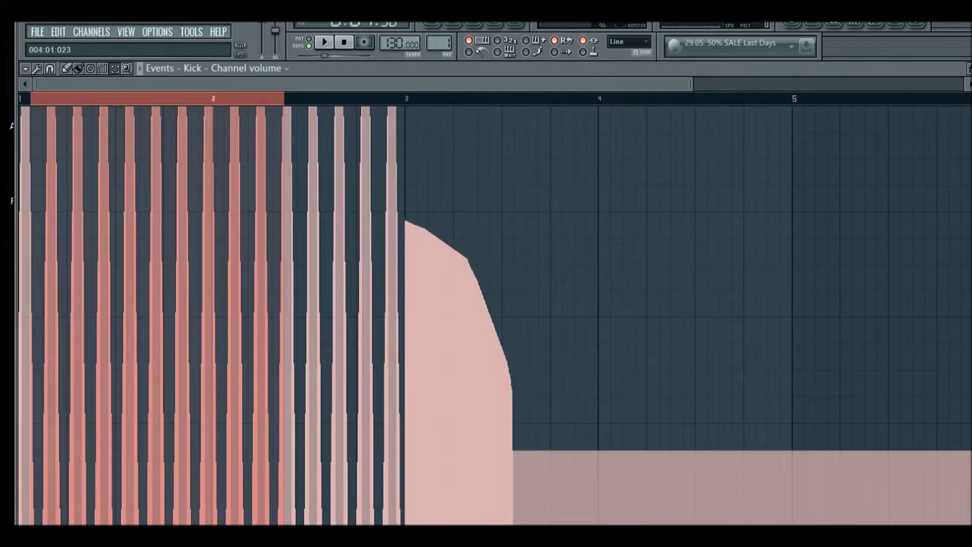
# Delete all events in the Kick volume events editor
pyautogui.hotkey('ctrl', 'a')
pyautogui.press('Delete')
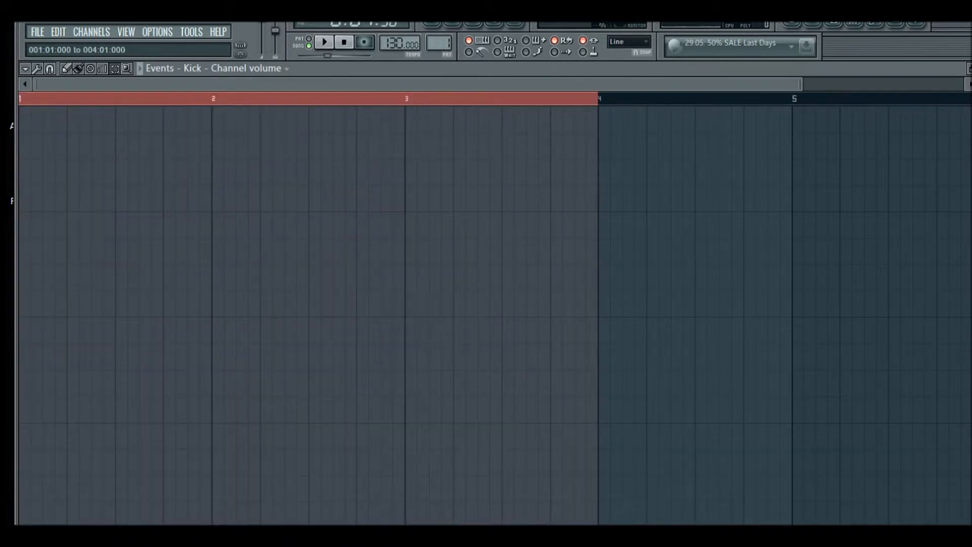
pyautogui.hotkey('ctrl', 'd')
# Freehand-draw a dipping volume curve across bars 1 to 3, then select those bars and delete the events
pyautogui.press('p')
pyautogui.moveTo(60, 151)
pyautogui.mouseDown()
pyautogui.moveTo(364, 411)
pyautogui.moveTo(382, 389)
pyautogui.mouseUp()
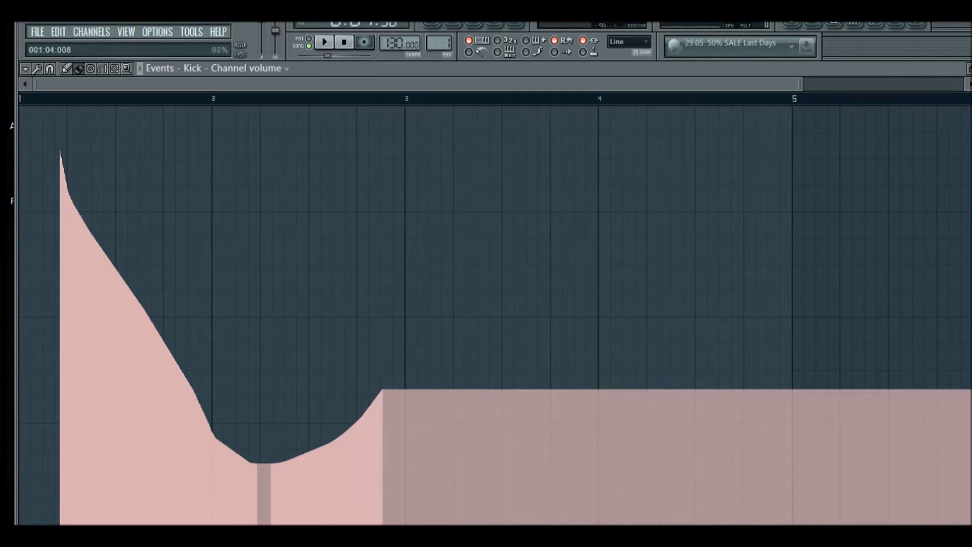
pyautogui.click(127, 69)
pyautogui.moveTo(409, 99); pyautogui.dragTo(19, 99)
pyautogui.press('Delete')
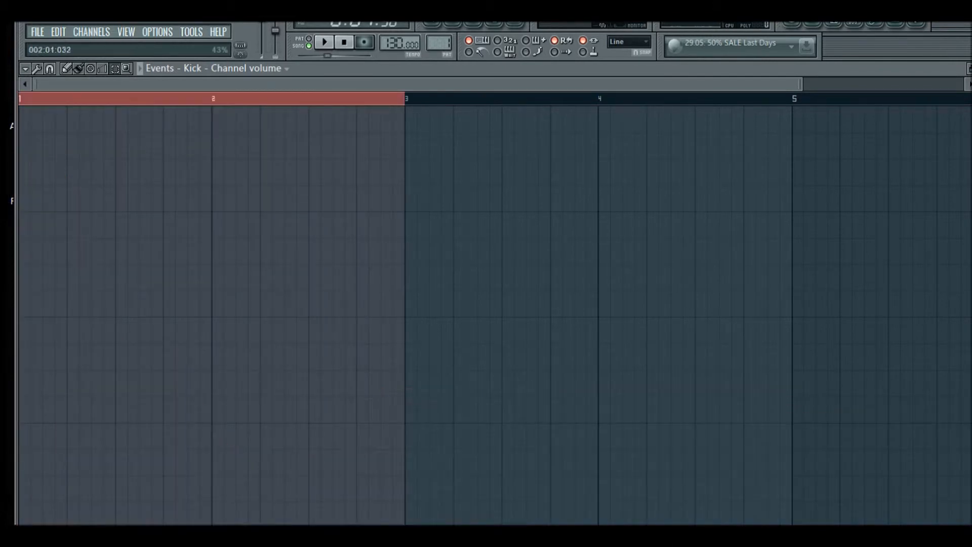
pyautogui.click(85, 99)
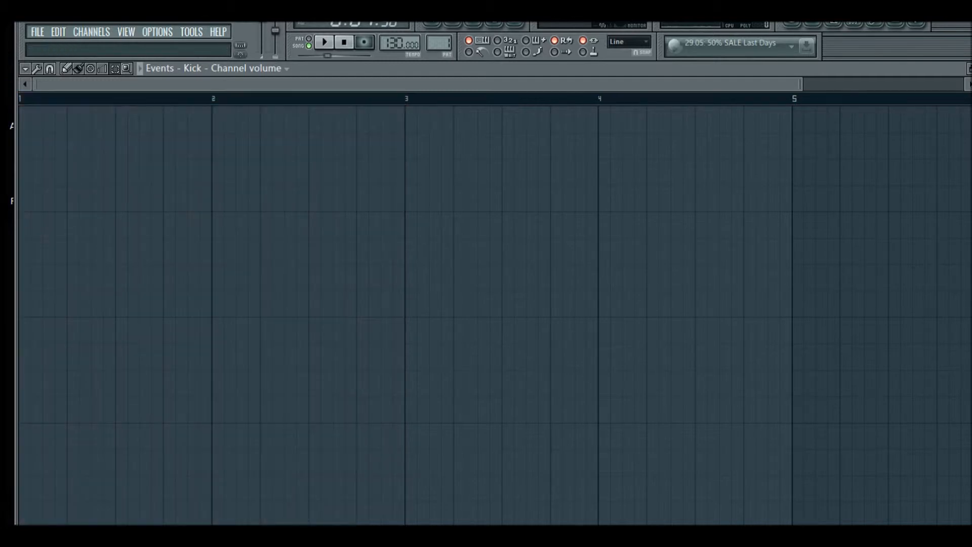
# Return to the playlist and delete all Pattern 1 clips from Track 1
pyautogui.click(431, 23)
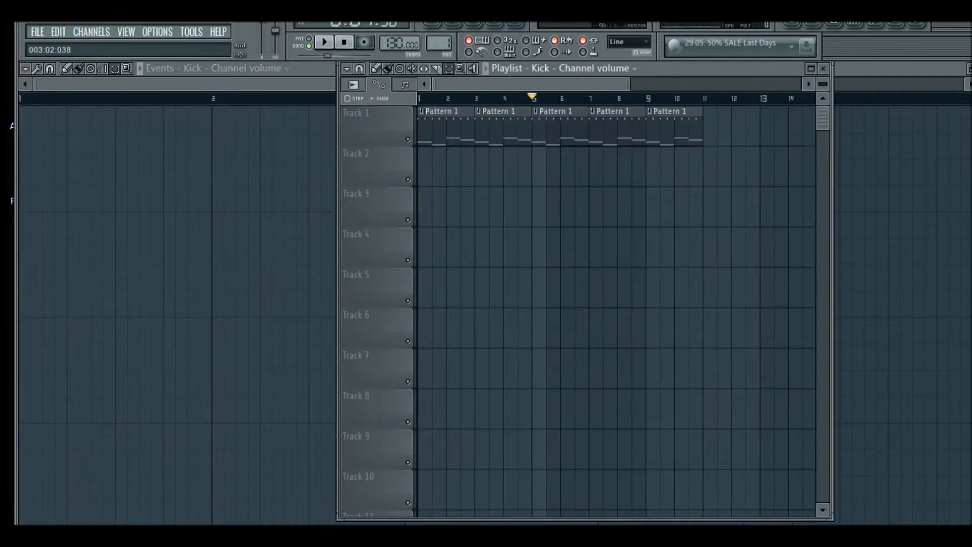
pyautogui.press('space')
pyautogui.press('space')
pyautogui.press('F5')
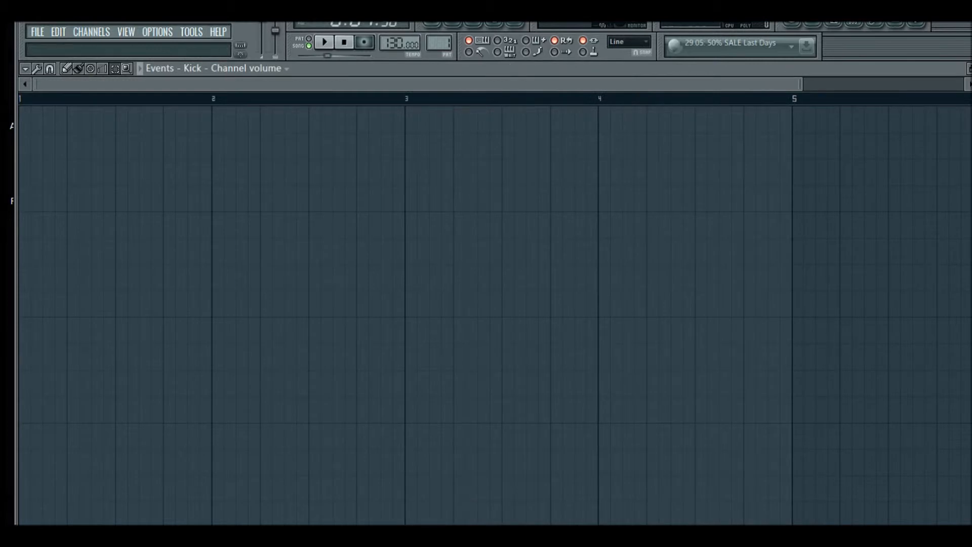
pyautogui.press('F5')
pyautogui.moveTo(717, 129); pyautogui.dragTo(421, 123)
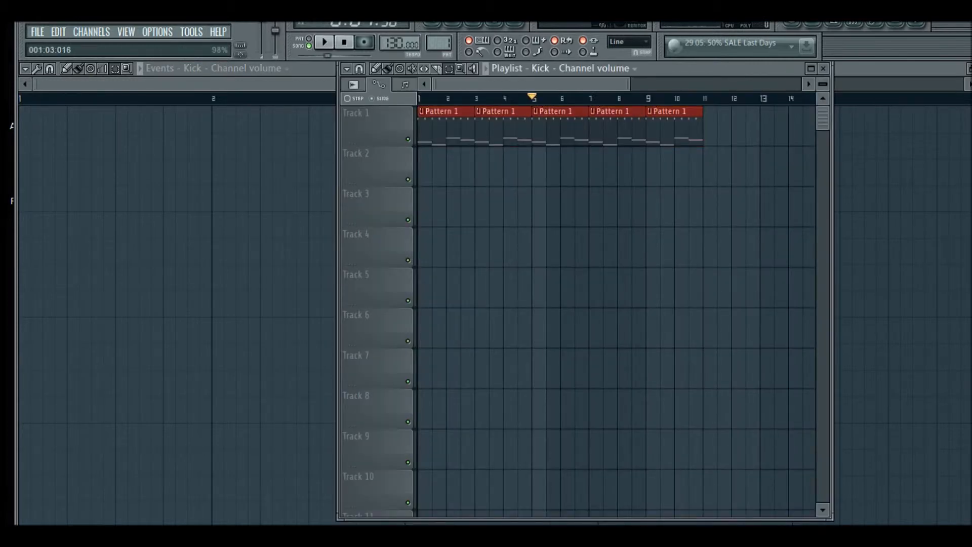
pyautogui.press('Delete')
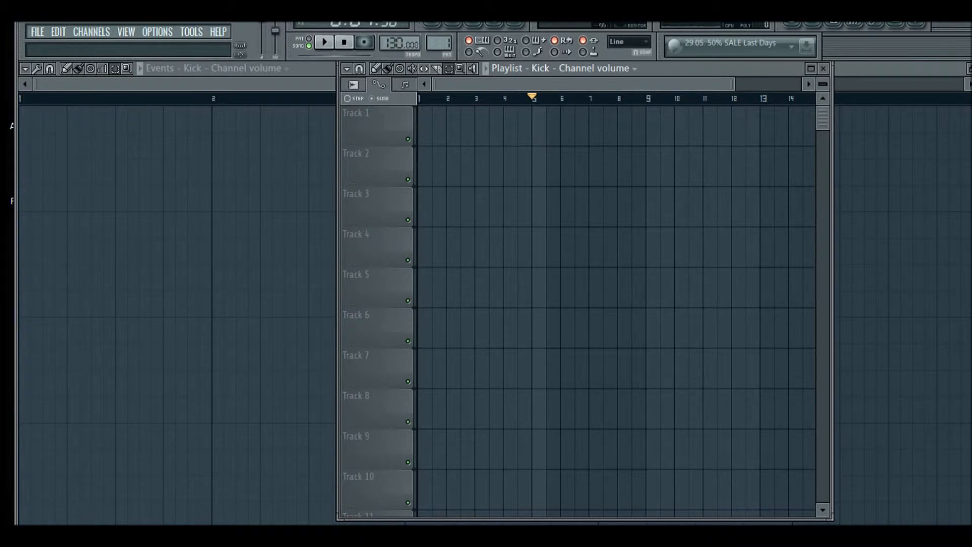
# Hide the playlist and open the channel rack
pyautogui.press('F5')
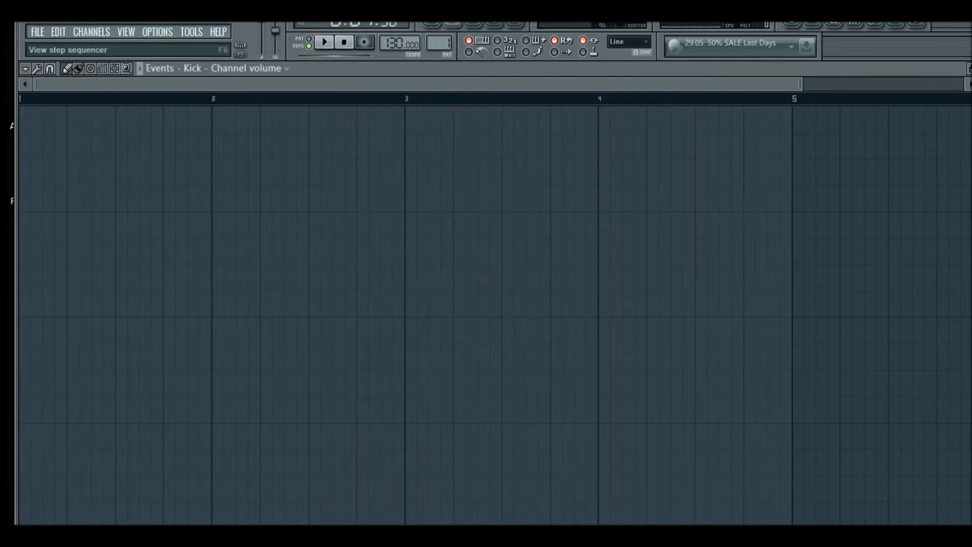
pyautogui.press('F5')
pyautogui.press('F6')
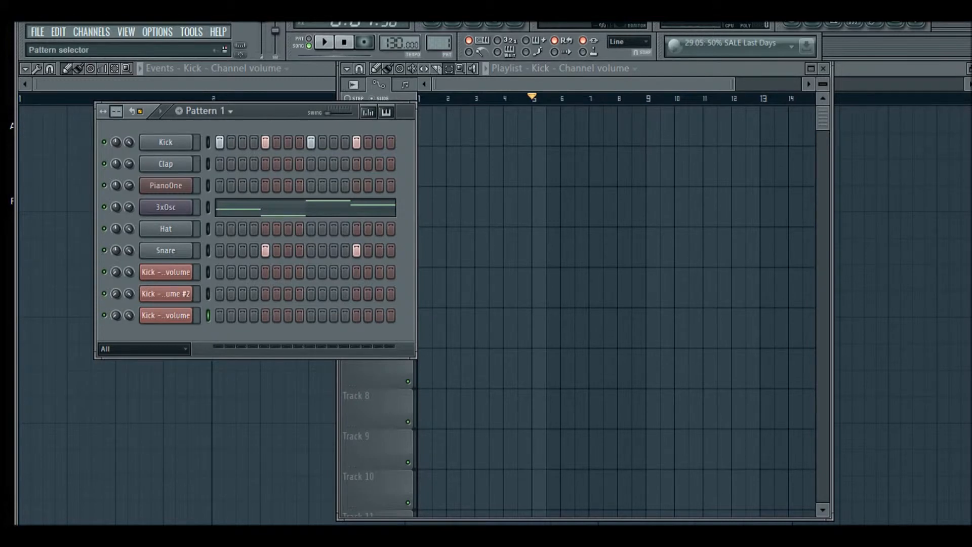
# Switch to Pattern 2, open the 3xOsc channel settings and preview notes from the computer keyboard
pyautogui.press('KP_Add')
pyautogui.click(165, 207)
pyautogui.press('z')
pyautogui.press('z')
pyautogui.press('x')
pyautogui.press('c')
pyautogui.press('x')
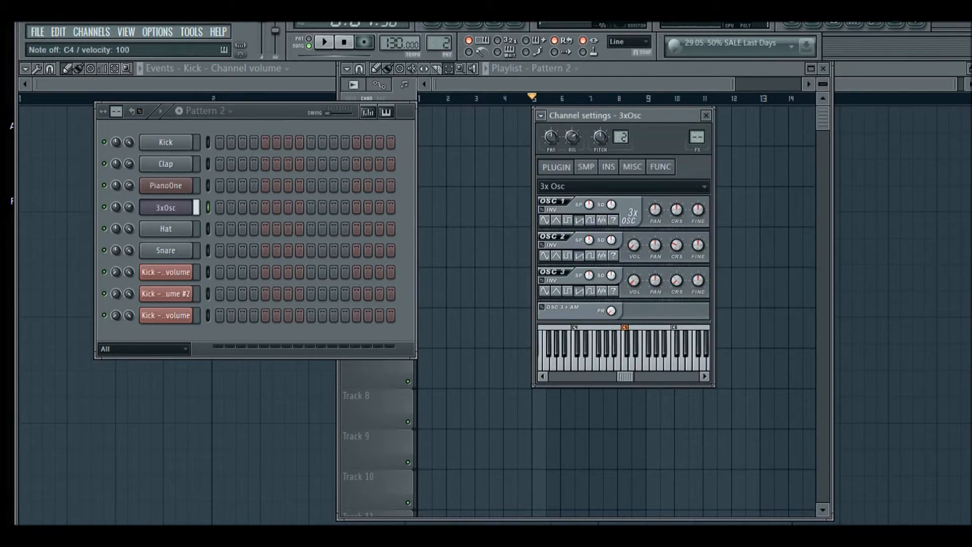
pyautogui.press('z')
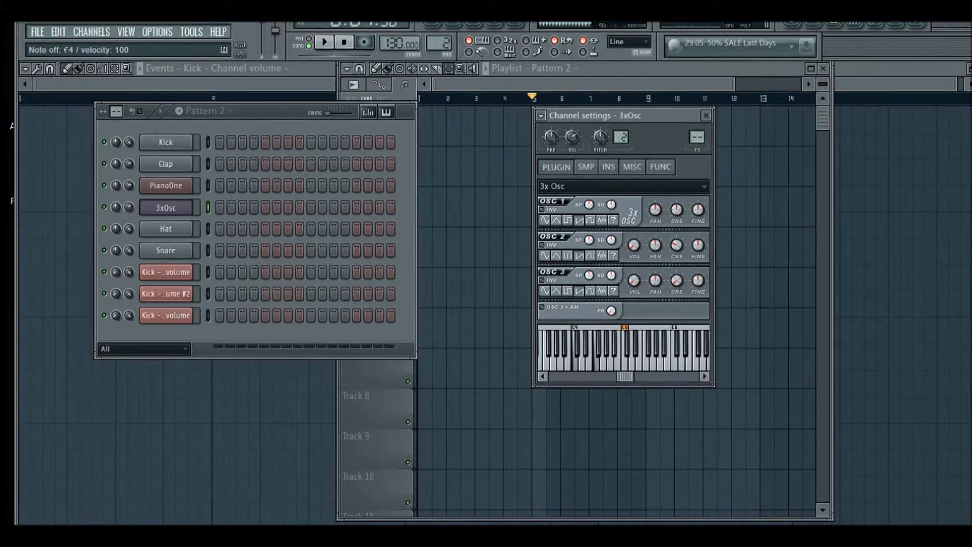
pyautogui.press('n')
pyautogui.press('z')
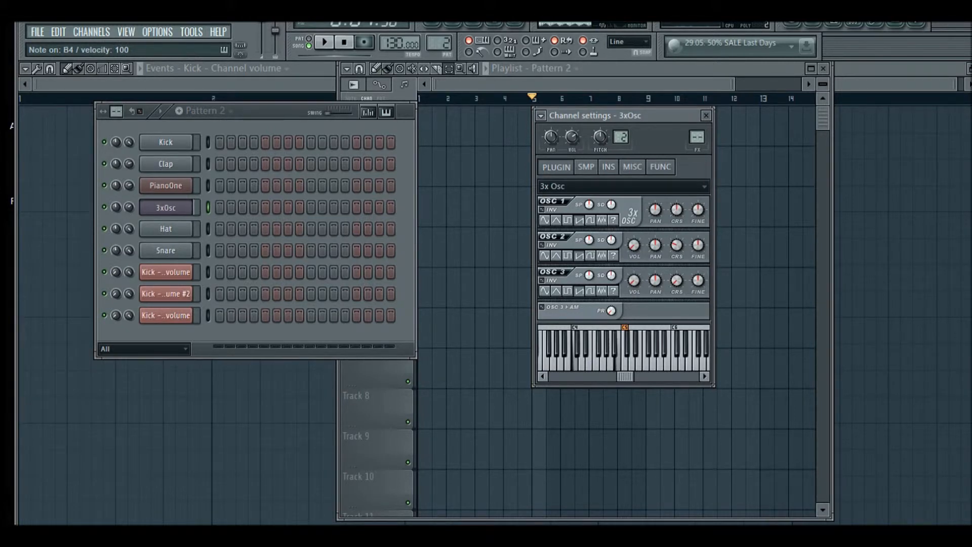
pyautogui.press('q')
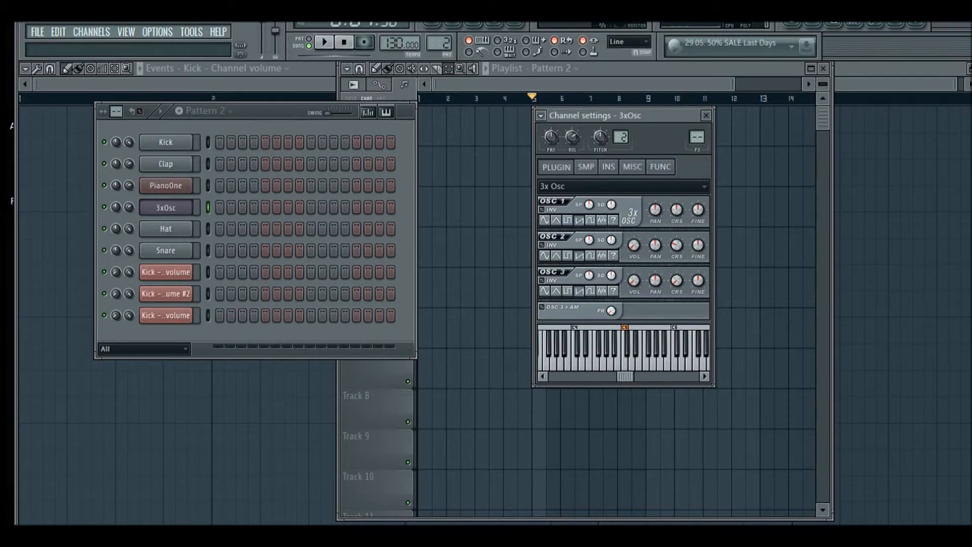
pyautogui.press('x')
# Assign the 3xOsc channel to a free mixer track and move the mixer window into view
pyautogui.click(540, 116)
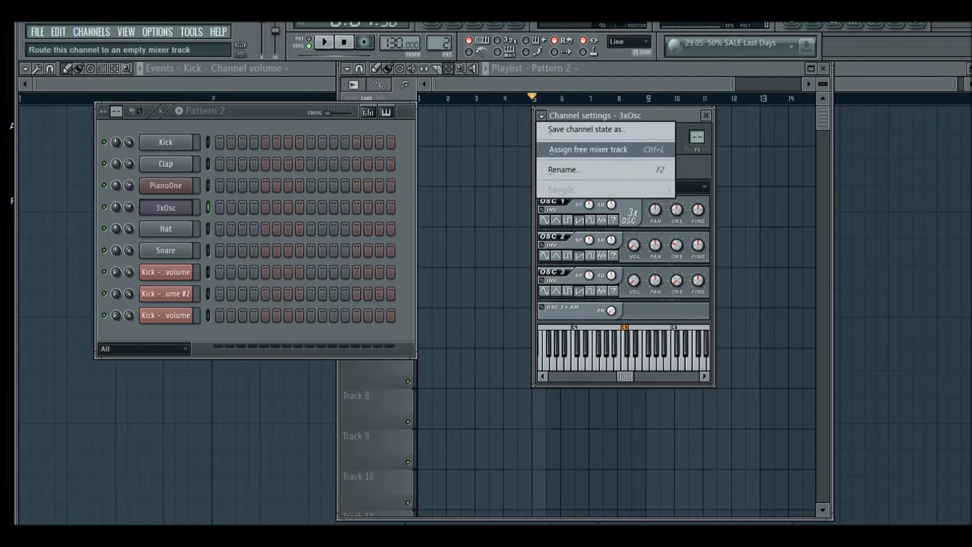
pyautogui.click(540, 116)
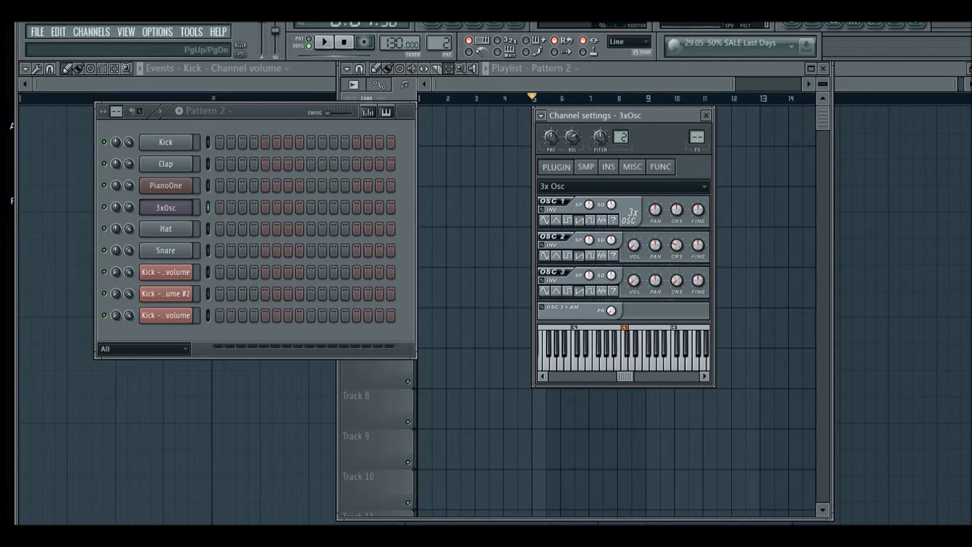
pyautogui.hotkey('ctrl', 'l')
pyautogui.moveTo(455, 149); pyautogui.dragTo(407, 111)
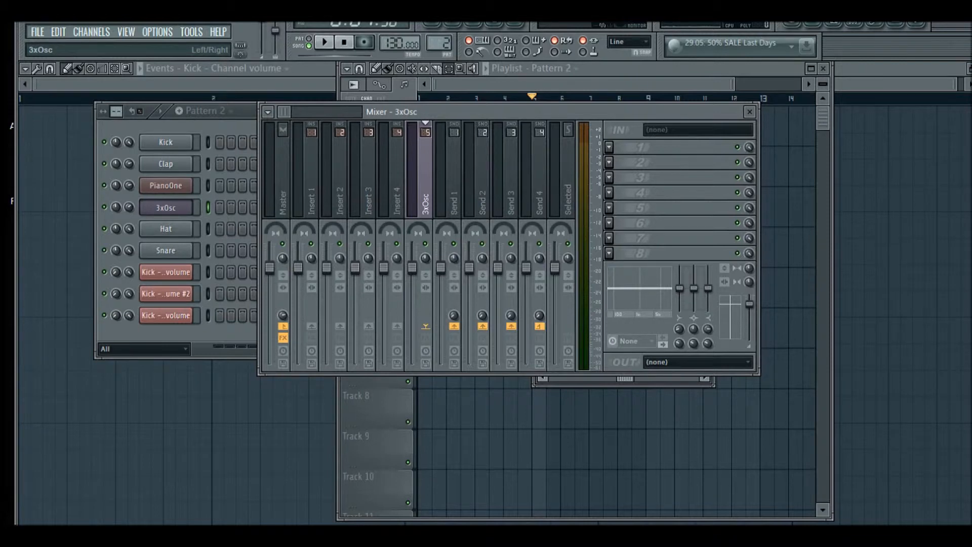
# Load Fruity Reeverb into the first effect slot of the 3xOsc mixer track while auditioning notes
pyautogui.press('z')
pyautogui.press('z')
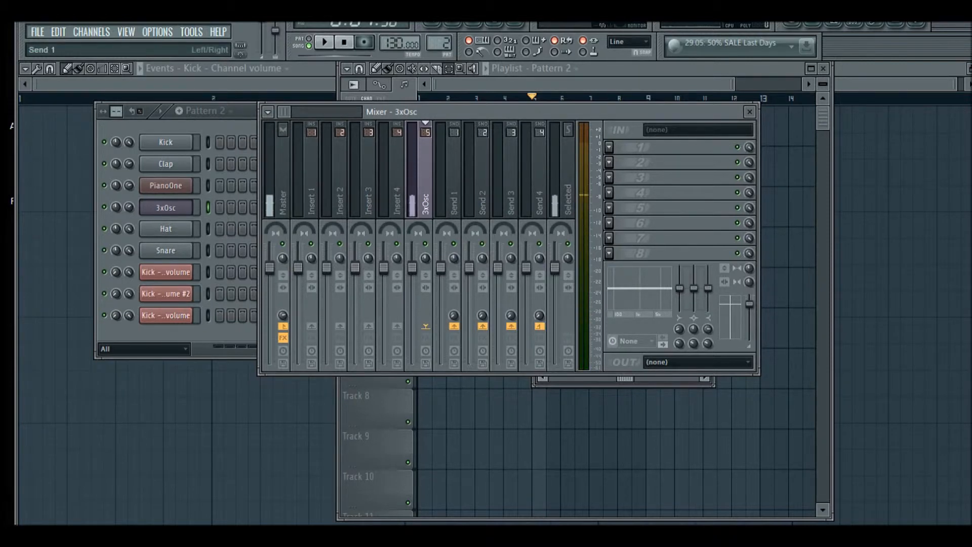
pyautogui.press('z')
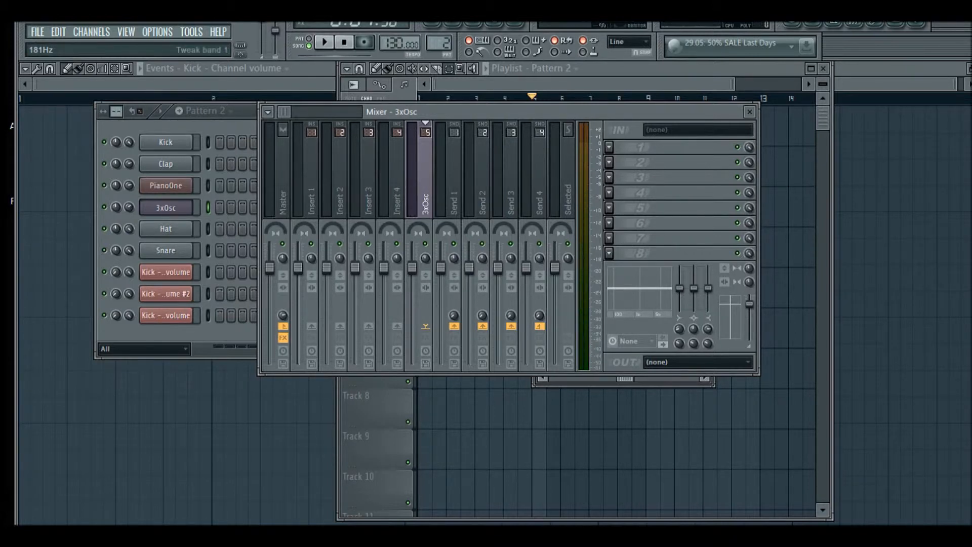
pyautogui.moveTo(412, 267)
pyautogui.mouseDown()
pyautogui.moveTo(412, 329)
pyautogui.moveTo(412, 271)
pyautogui.mouseUp()
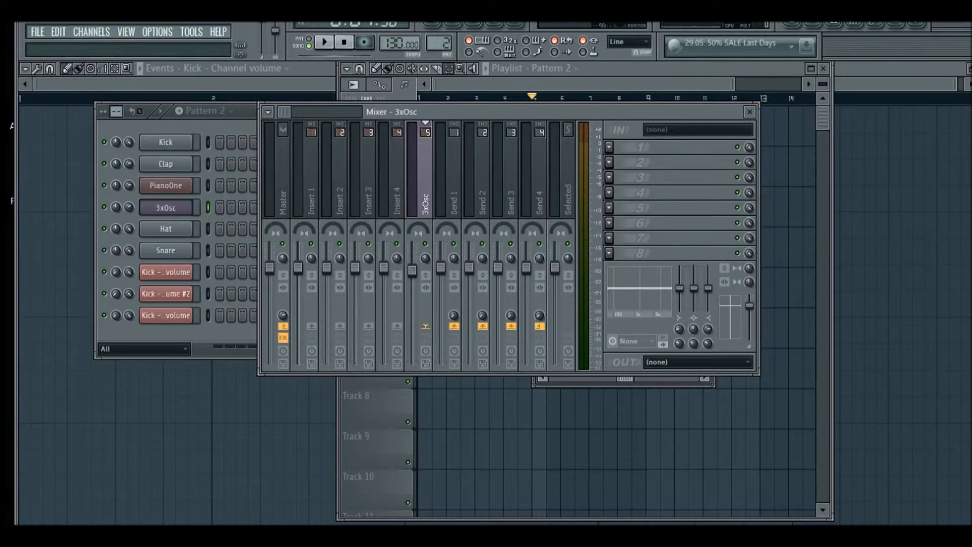
pyautogui.click(609, 147)
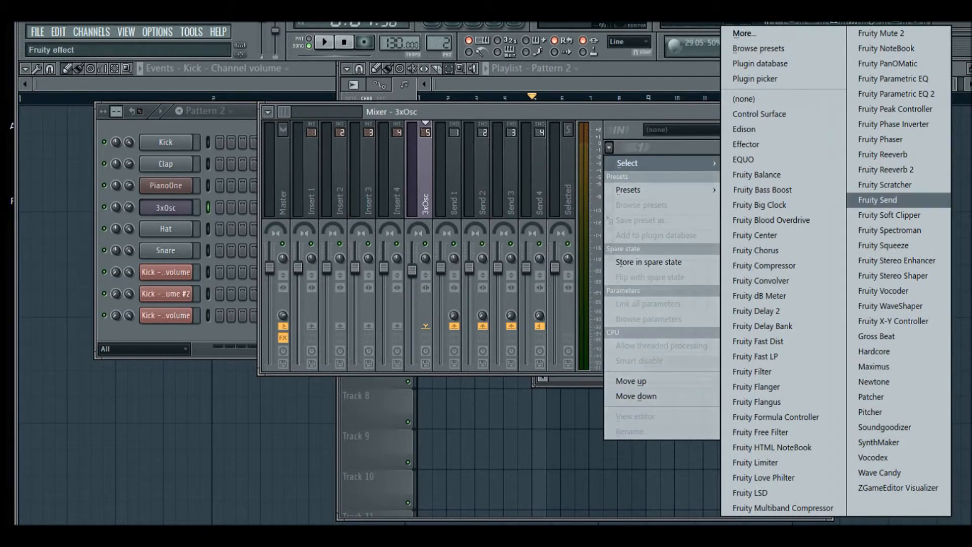
pyautogui.click(883, 155)
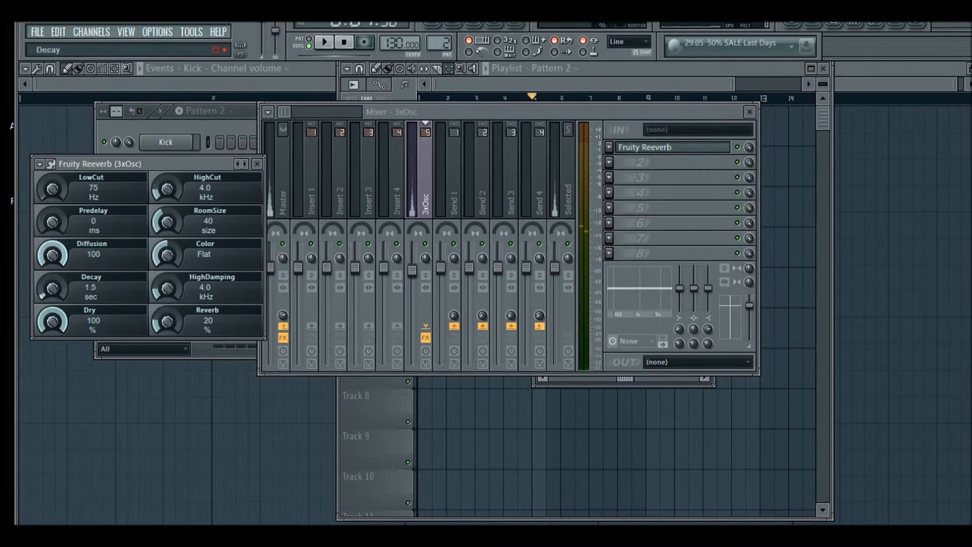
# Sweep the reverb's Decay knob while auditioning and browse its presets menu without choosing one
pyautogui.moveTo(52, 288); pyautogui.dragTo(53, 237)
pyautogui.moveTo(52, 287); pyautogui.dragTo(52, 345)
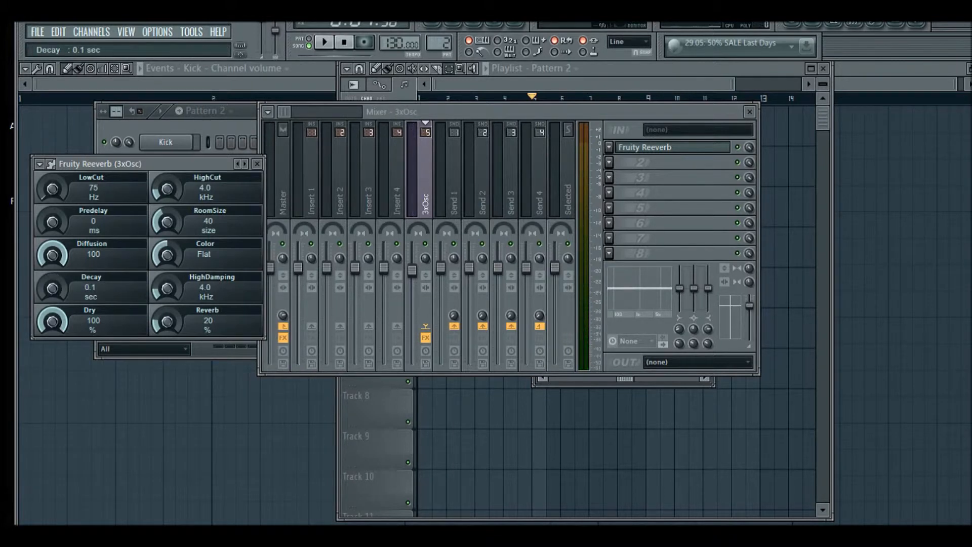
pyautogui.moveTo(52, 288); pyautogui.dragTo(52, 282)
pyautogui.press('x')
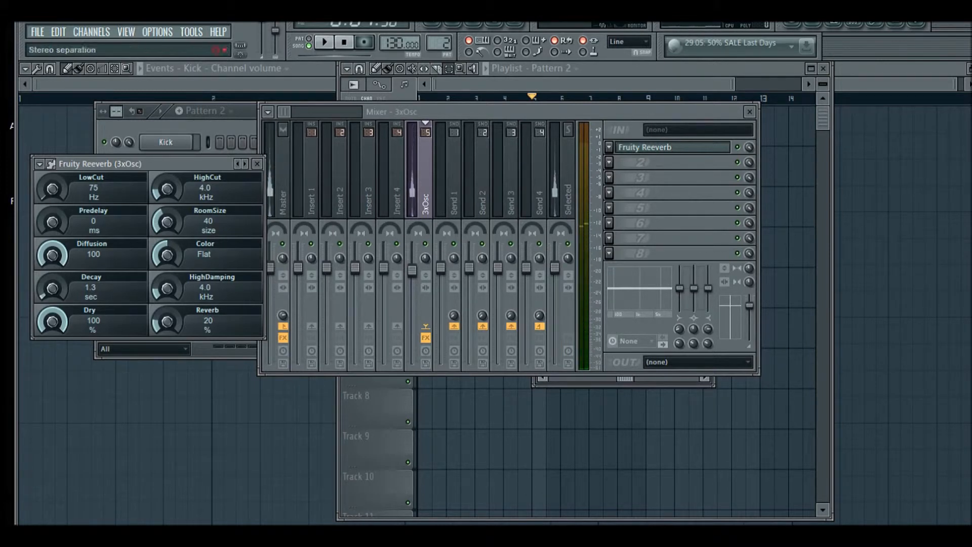
pyautogui.rightClick(245, 164)
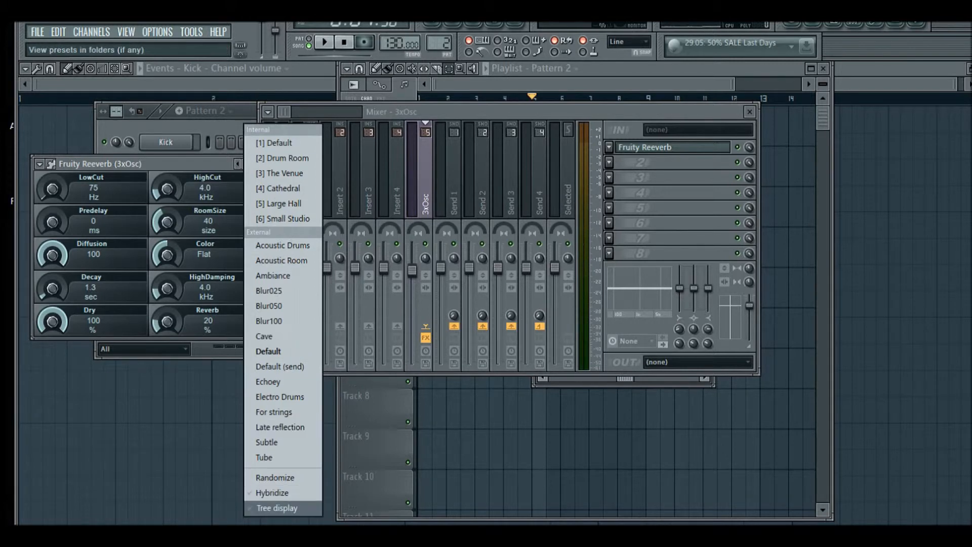
pyautogui.click(230, 174)
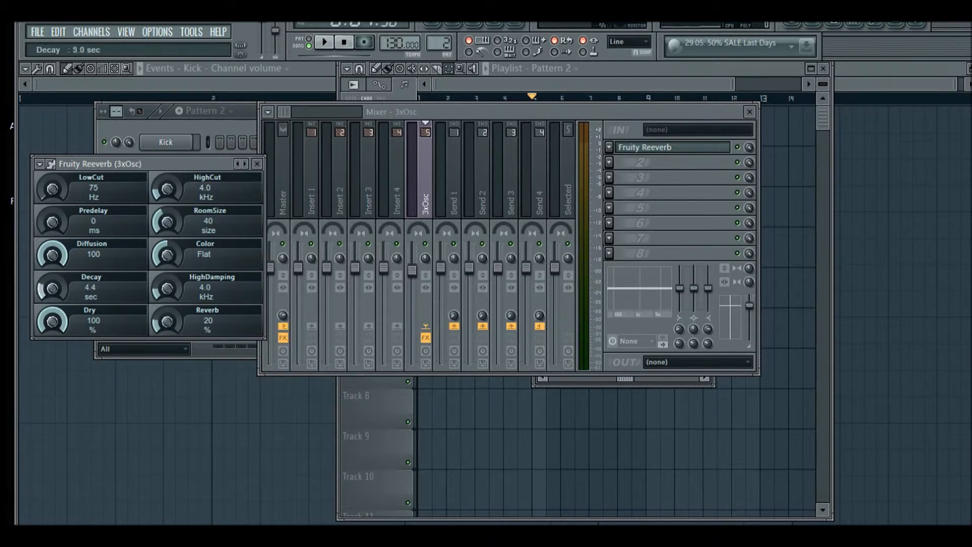
pyautogui.press('q')
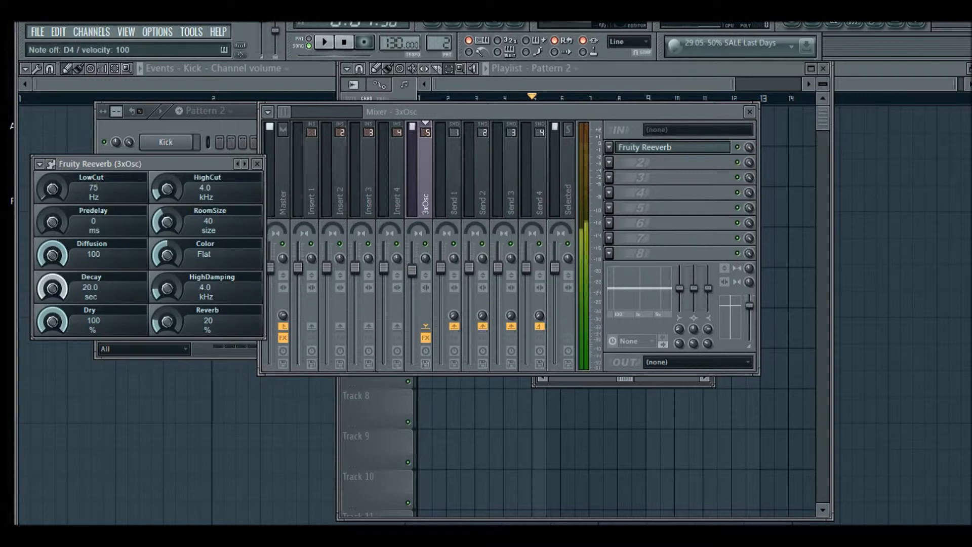
# Tweak the reverb's Decay and Reverb knobs while previewing, settling on about 2.1 sec decay and 14% reverb
pyautogui.moveTo(52, 289); pyautogui.dragTo(52, 384)
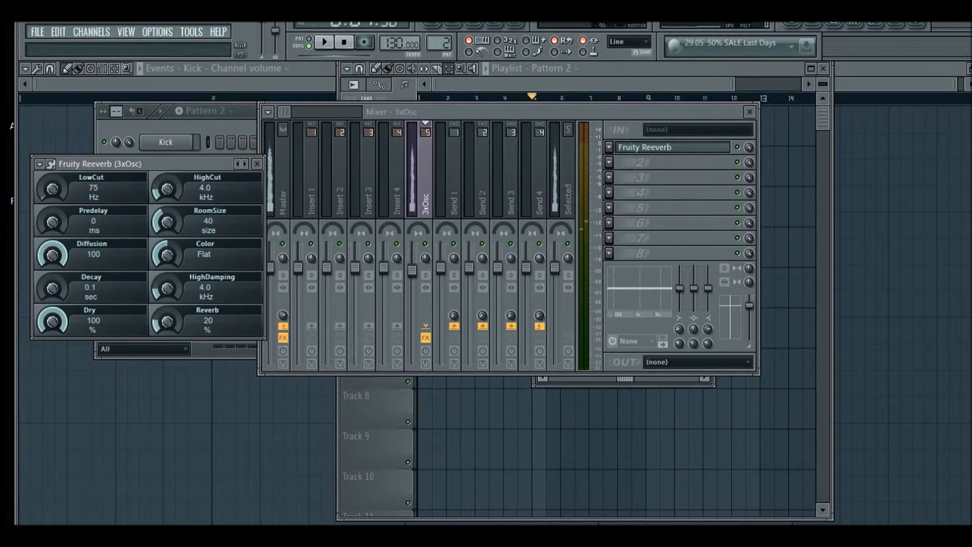
pyautogui.moveTo(167, 322); pyautogui.dragTo(167, 248)
pyautogui.press('q')
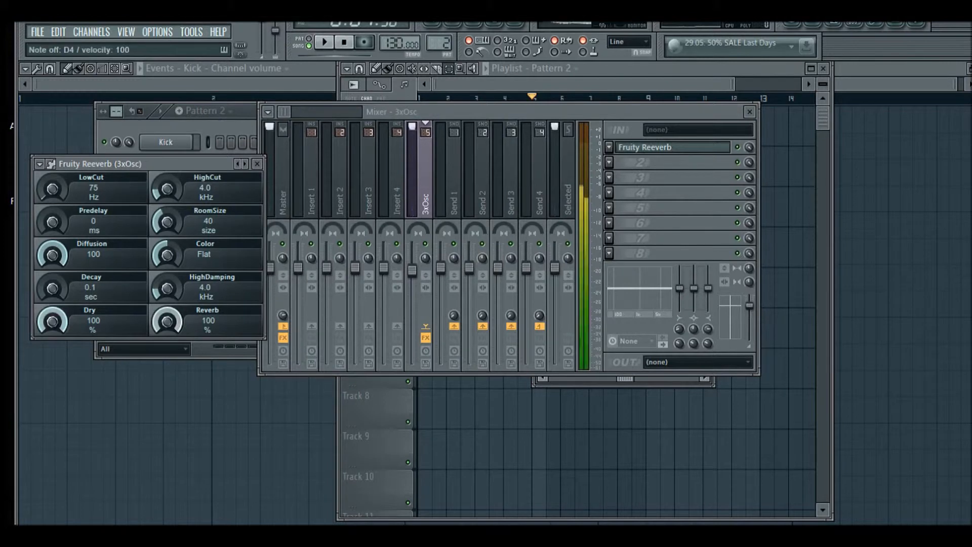
pyautogui.press('q')
pyautogui.moveTo(53, 289); pyautogui.dragTo(52, 253)
pyautogui.press('q')
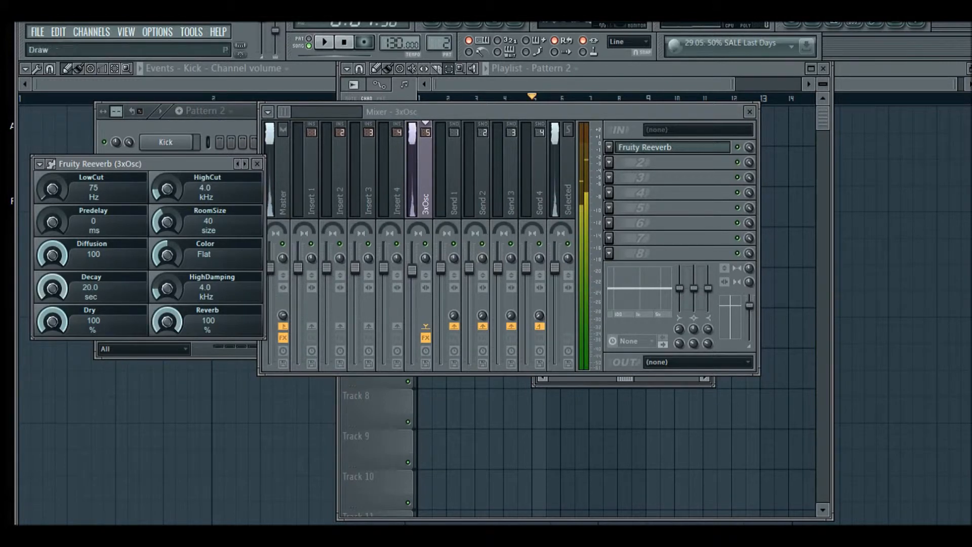
pyautogui.moveTo(52, 288); pyautogui.dragTo(52, 299)
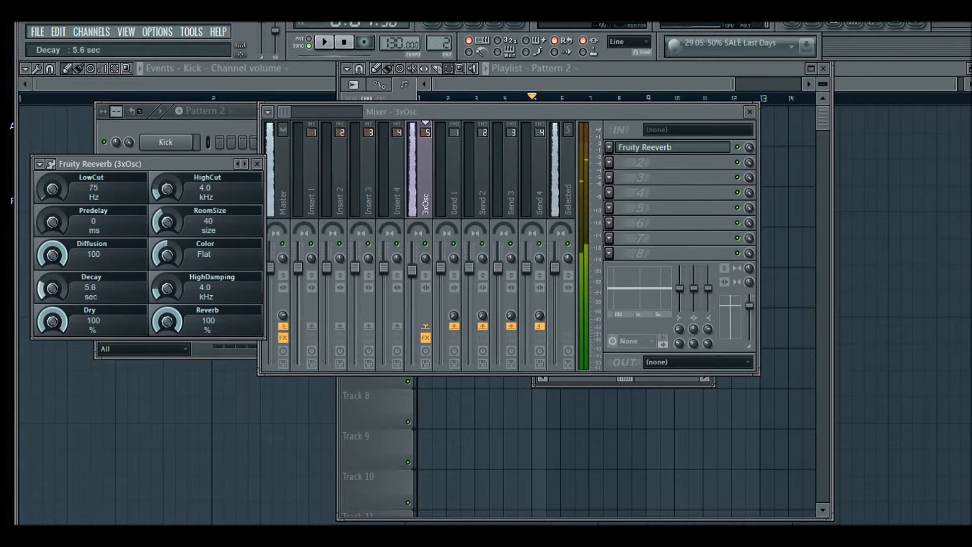
pyautogui.moveTo(167, 322); pyautogui.dragTo(167, 374)
pyautogui.press('x')
pyautogui.press('x')
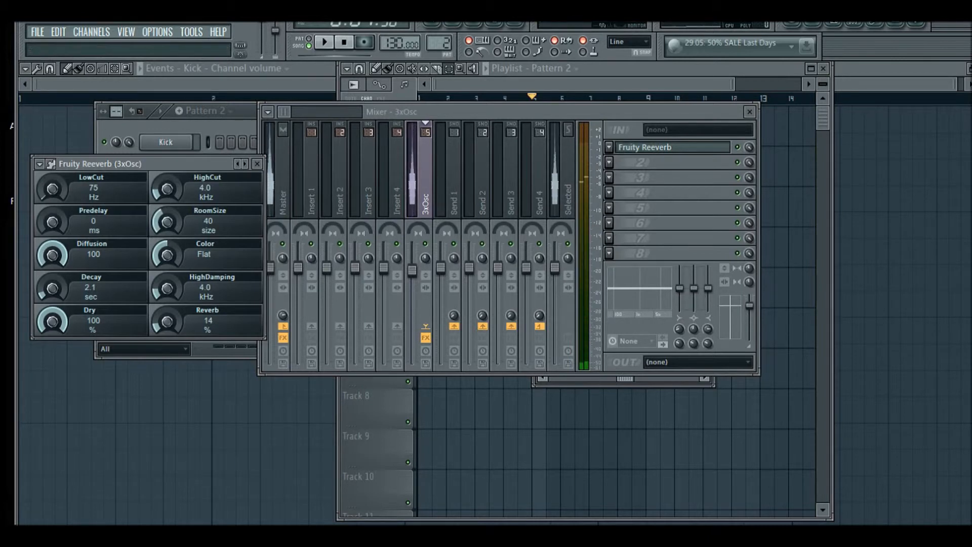
# Load Fruity Fast Dist into the second effect slot of the 3xOsc mixer track
pyautogui.click(609, 162)
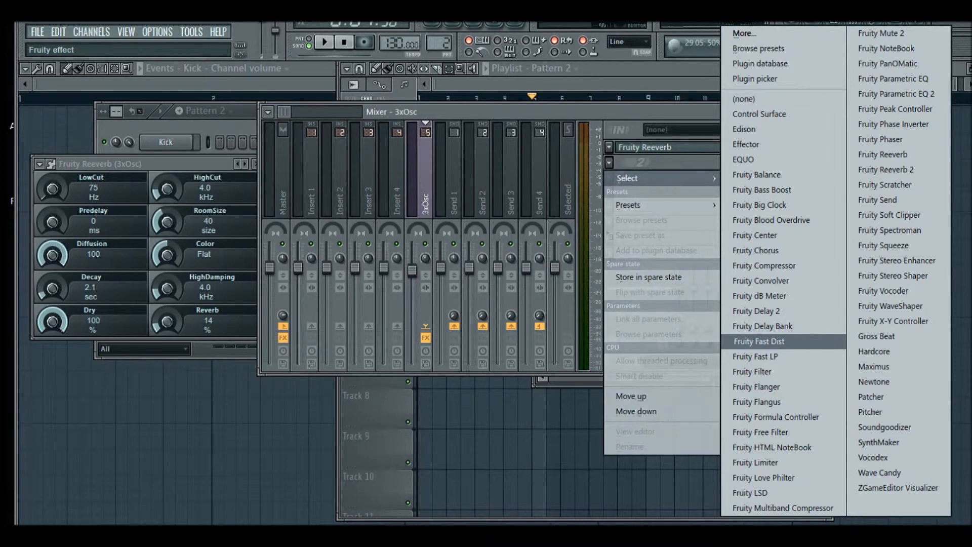
pyautogui.click(759, 341)
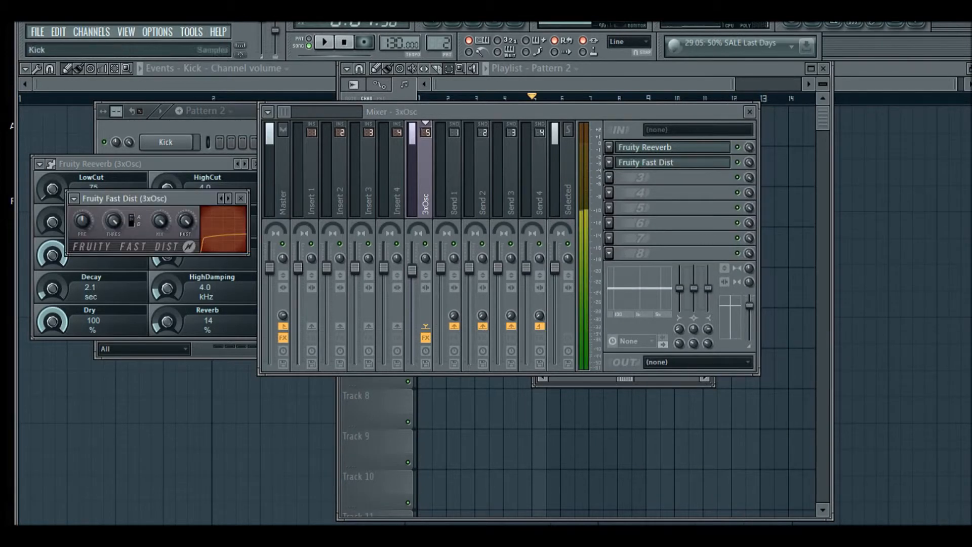
pyautogui.click(132, 221)
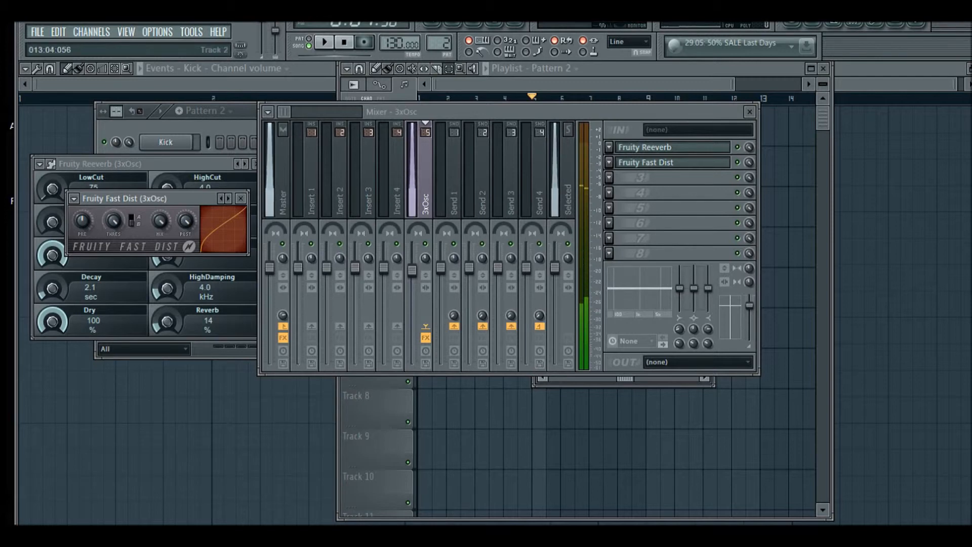
pyautogui.click(672, 163)
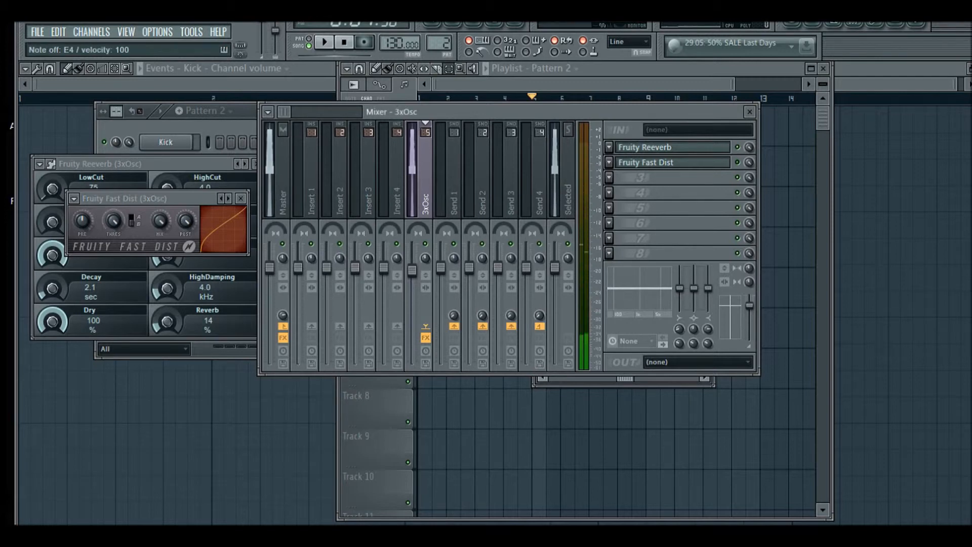
pyautogui.click(609, 162)
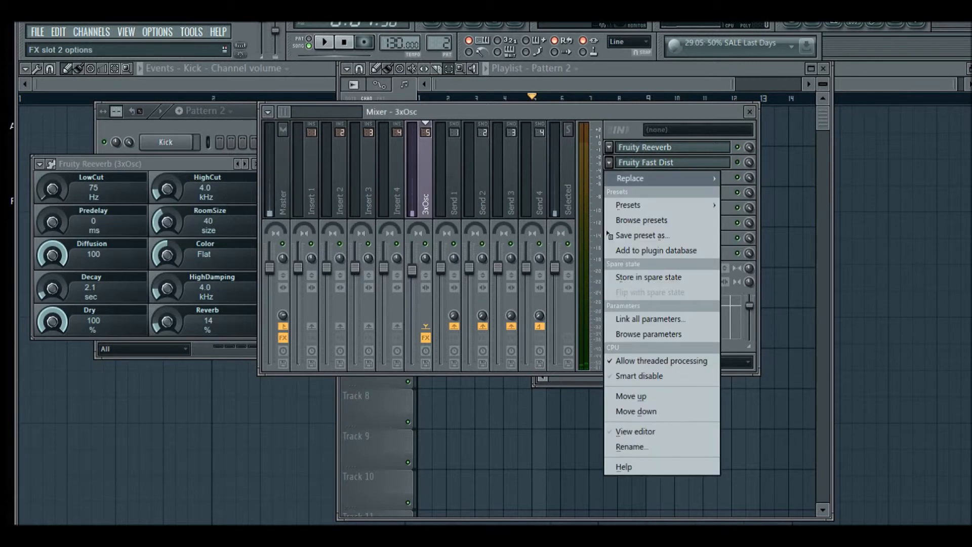
pyautogui.moveTo(638, 178)
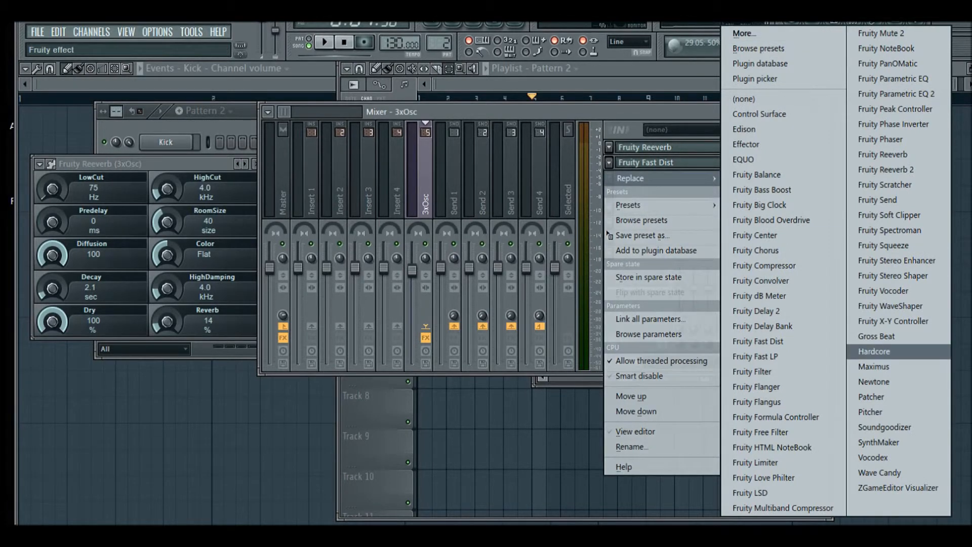
pyautogui.press('Escape')
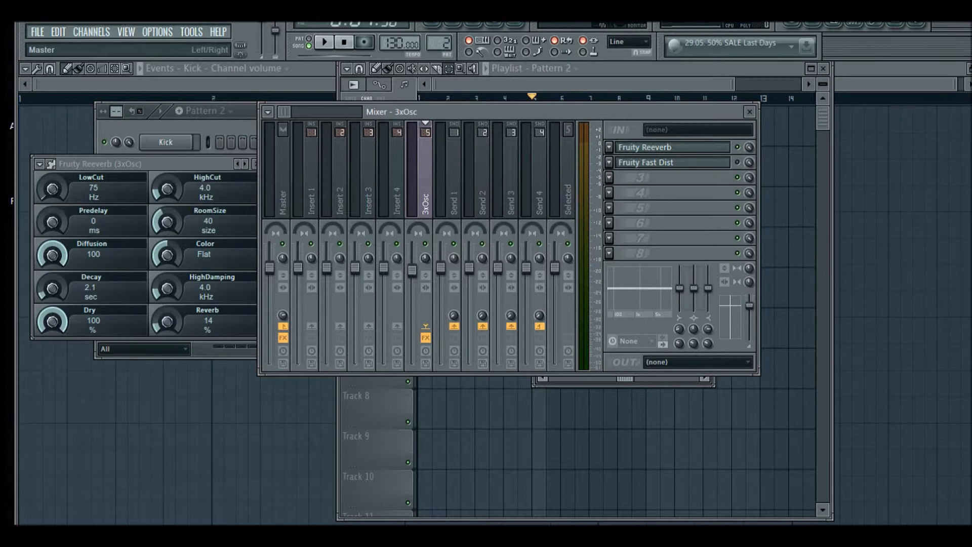
# Open the Fruity Limiter on the Master mixer track and reposition its window
pyautogui.click(283, 175)
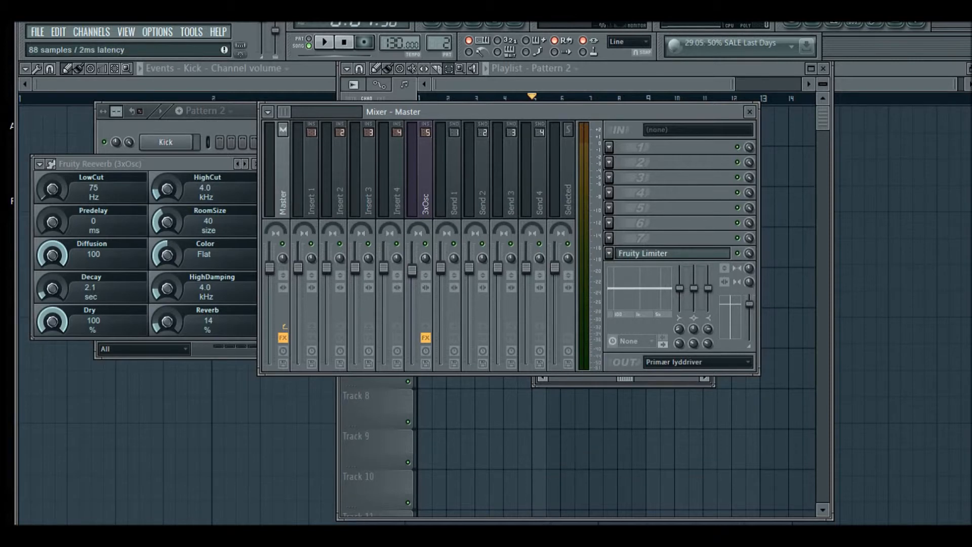
pyautogui.click(656, 253)
pyautogui.moveTo(572, 462); pyautogui.dragTo(473, 94)
# Toggle the limiter between Comp and Limit modes, leaving Limit, and nudge its Gain to about 5.9 dB
pyautogui.click(530, 319)
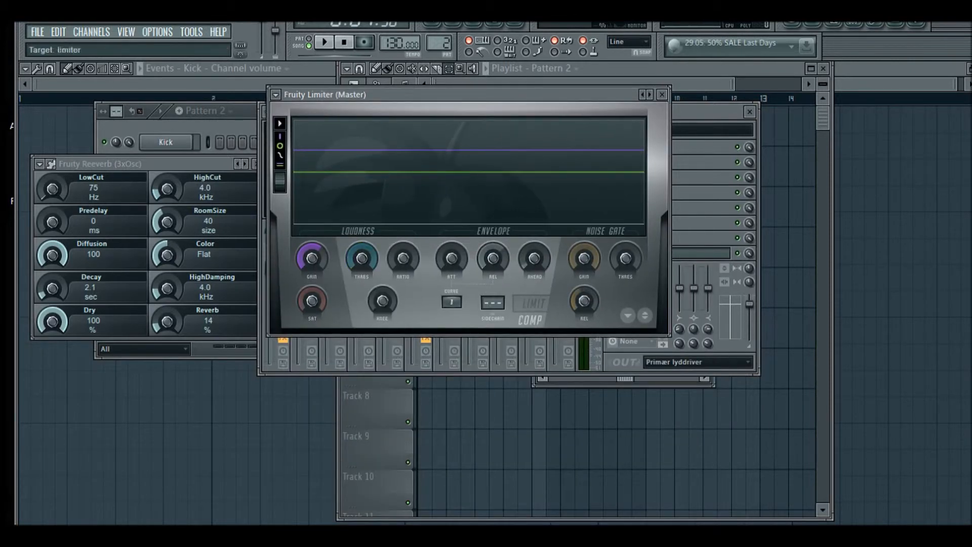
pyautogui.click(533, 303)
pyautogui.click(530, 319)
pyautogui.click(533, 304)
pyautogui.click(529, 319)
pyautogui.click(532, 304)
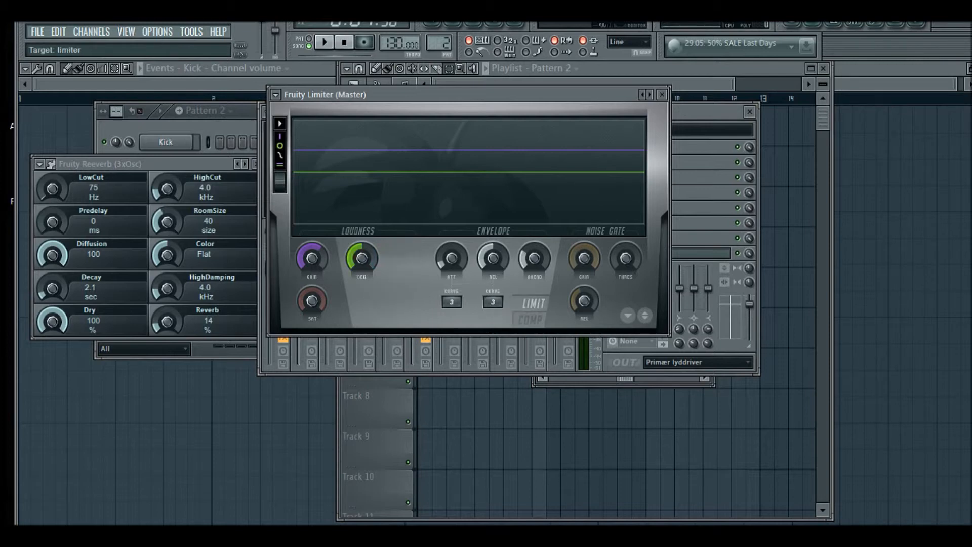
pyautogui.moveTo(471, 94); pyautogui.dragTo(417, 103)
pyautogui.moveTo(258, 265)
pyautogui.mouseDown()
pyautogui.moveTo(258, 296)
pyautogui.moveTo(258, 263)
pyautogui.moveTo(258, 286)
pyautogui.moveTo(258, 273)
pyautogui.mouseUp()
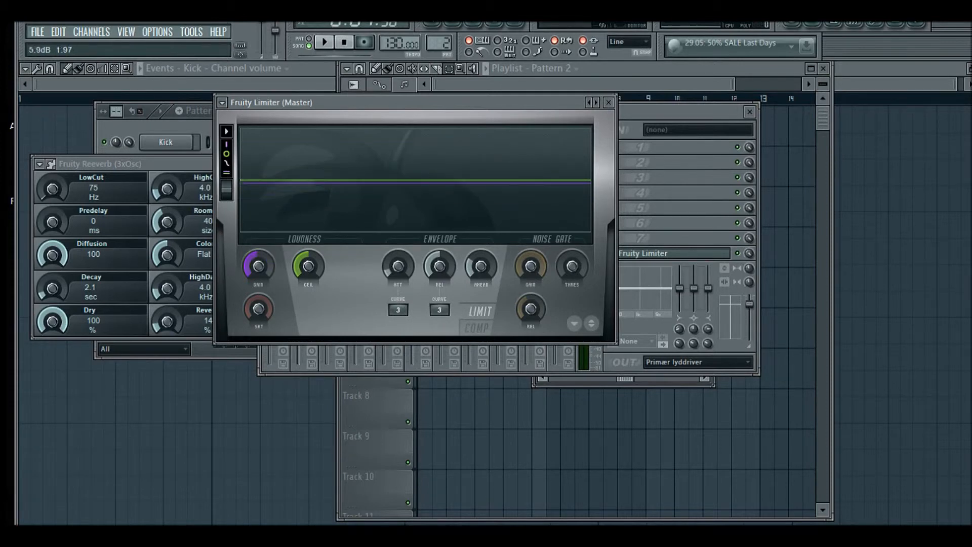
# Bring up the mixer and then the playlist of the example song
pyautogui.press('F9')
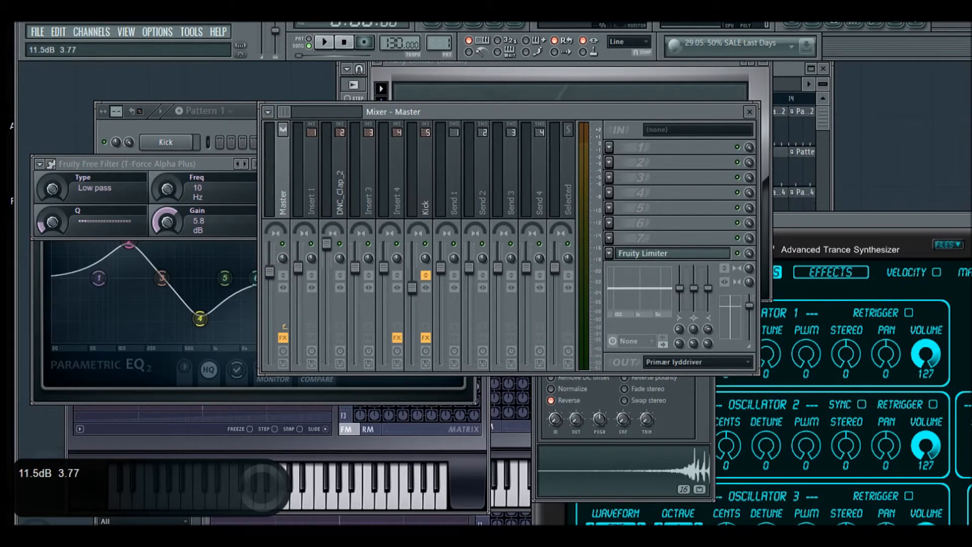
pyautogui.click(431, 24)
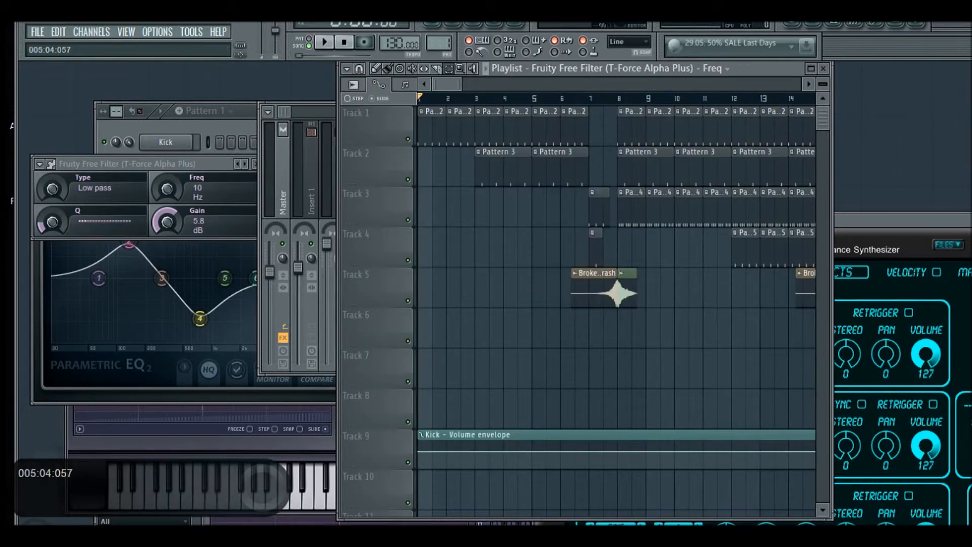
# Maximize the playlist, scroll along the example song and play it from around bar 45
pyautogui.click(810, 68)
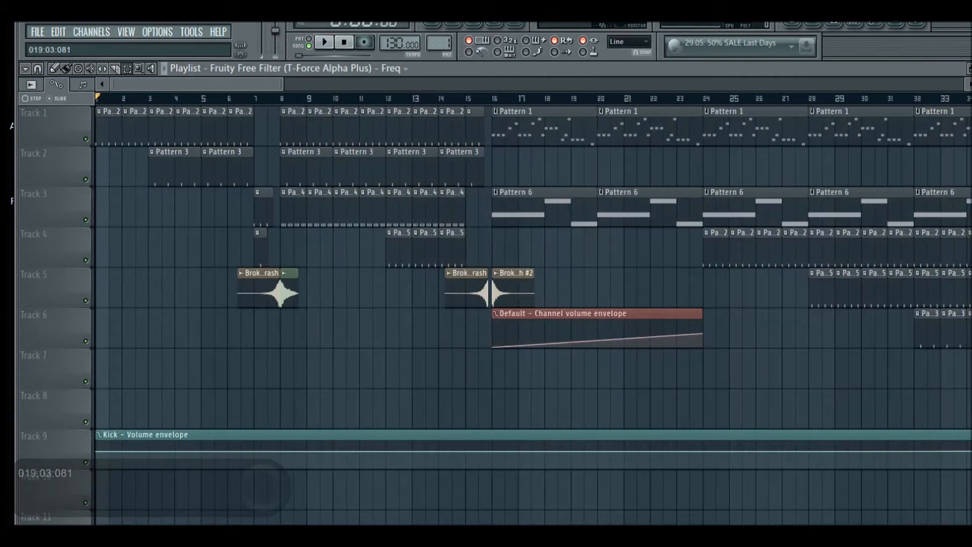
pyautogui.scroll(-2, 575, 273)
pyautogui.moveTo(129, 84)
pyautogui.mouseDown()
pyautogui.moveTo(326, 84)
pyautogui.moveTo(293, 84)
pyautogui.mouseUp()
pyautogui.click(264, 98)
pyautogui.press('space')
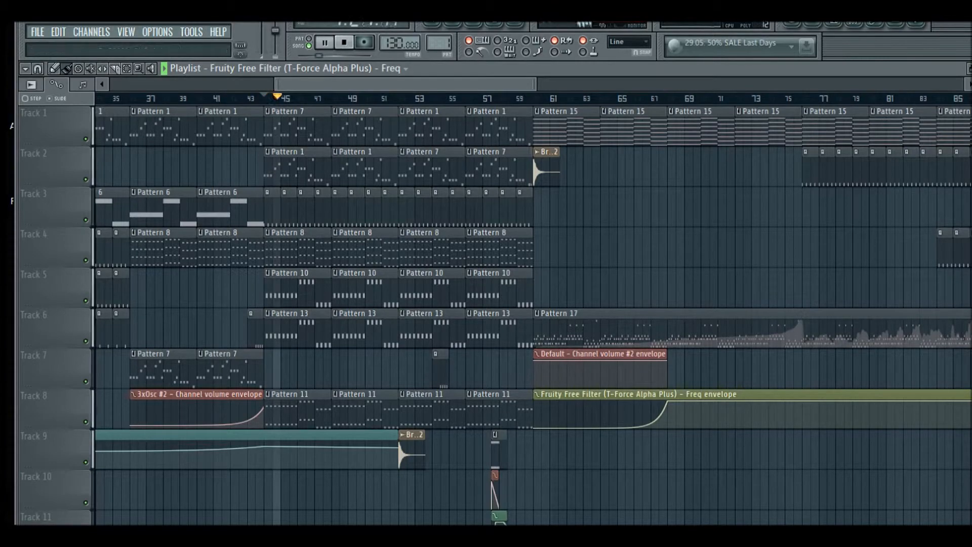
# Open the mixer and reposition its window over the playlist while the song plays
pyautogui.press('F9')
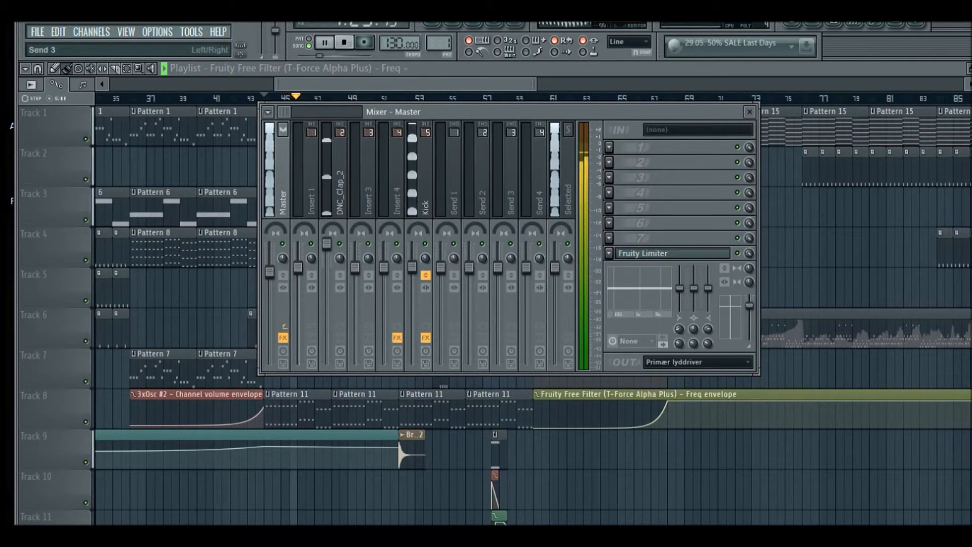
pyautogui.moveTo(506, 112); pyautogui.dragTo(616, 138)
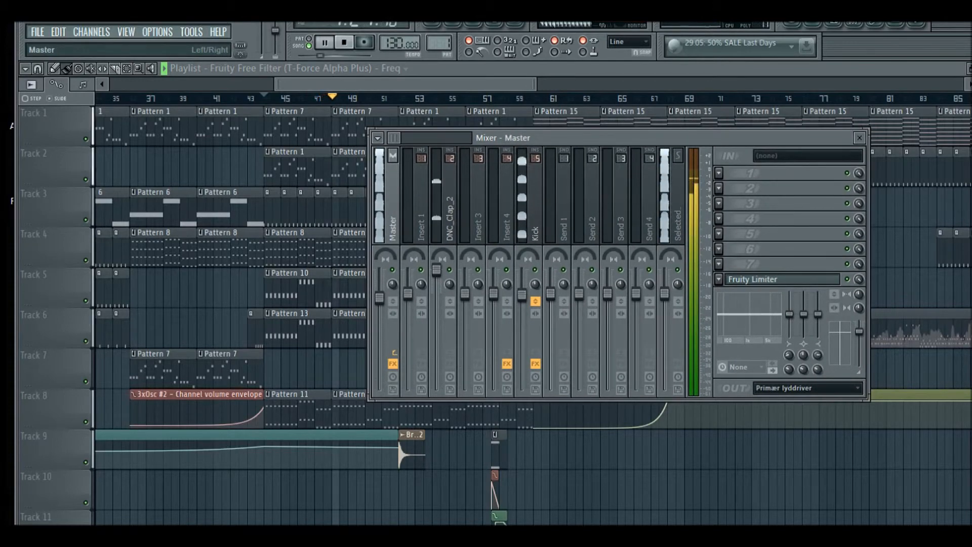
pyautogui.moveTo(616, 138); pyautogui.dragTo(745, 352)
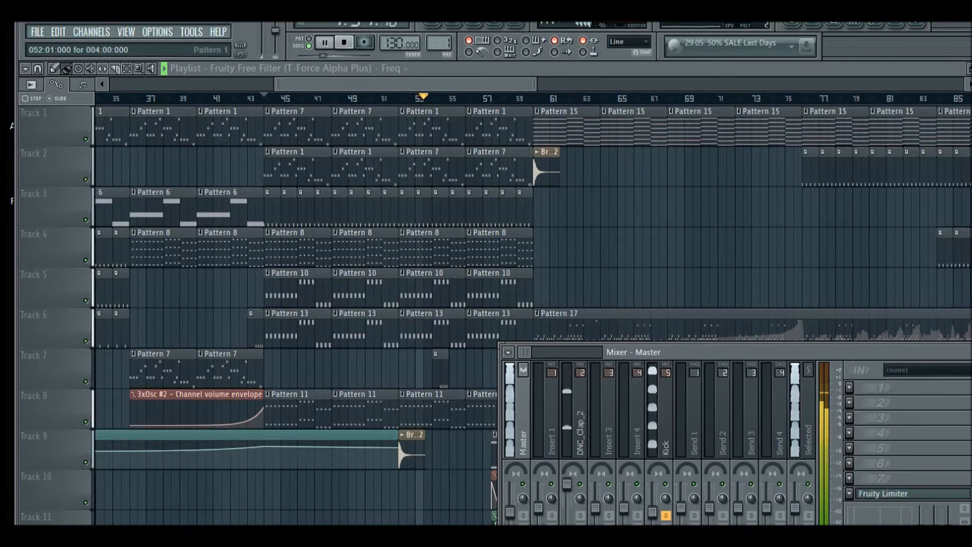
pyautogui.moveTo(745, 351); pyautogui.dragTo(833, 179)
pyautogui.press('space')
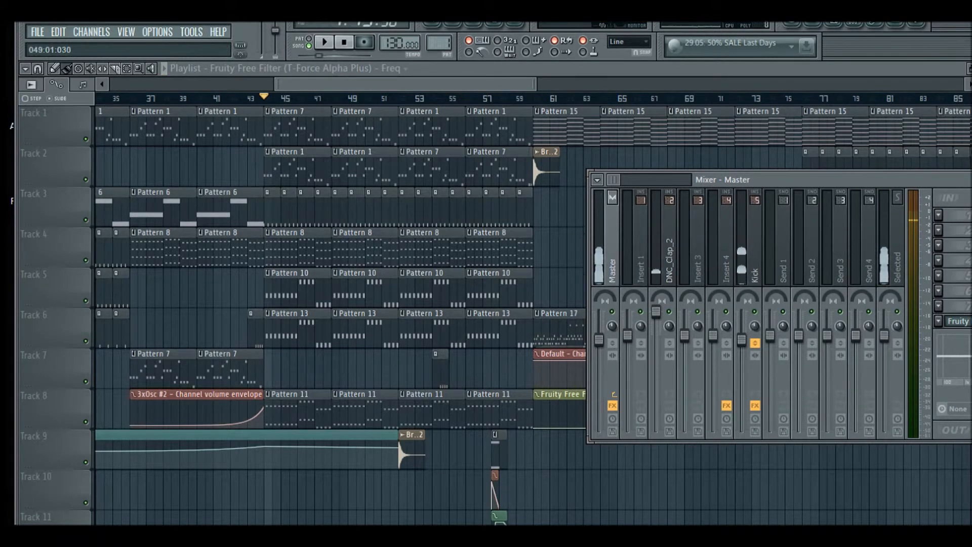
pyautogui.moveTo(802, 179); pyautogui.dragTo(578, 216)
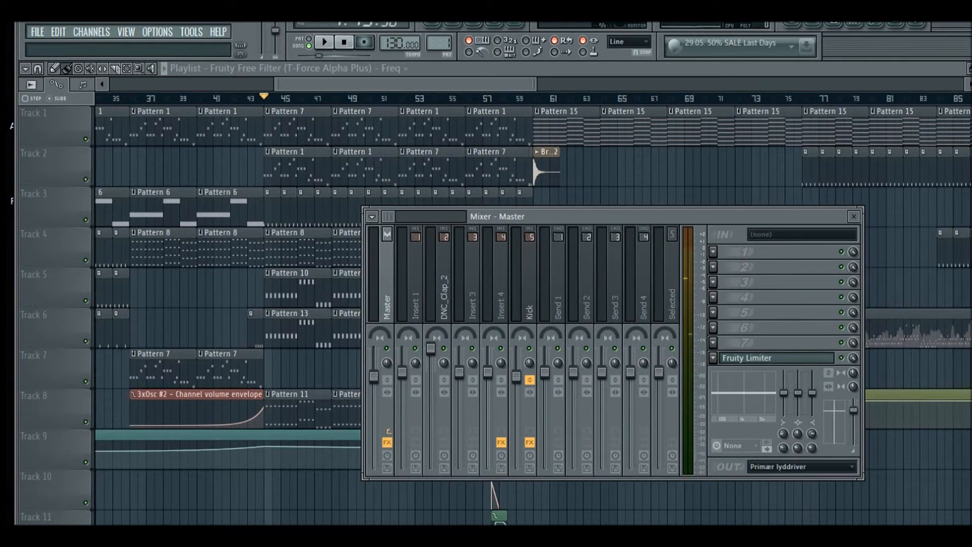
pyautogui.press('space')
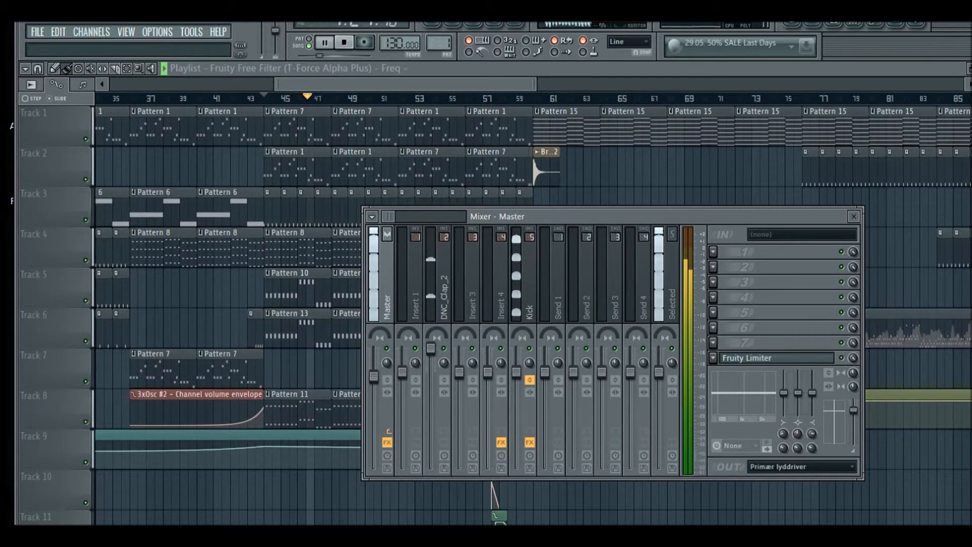
pyautogui.press('space')
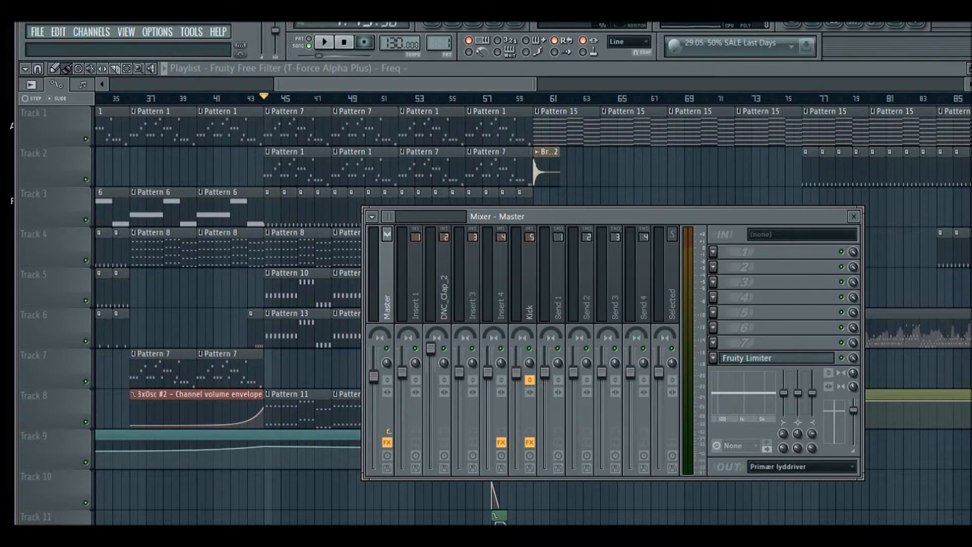
pyautogui.press('space')
pyautogui.press('space')
pyautogui.hotkey('alt', 'F4')
pyautogui.click(532, 308)
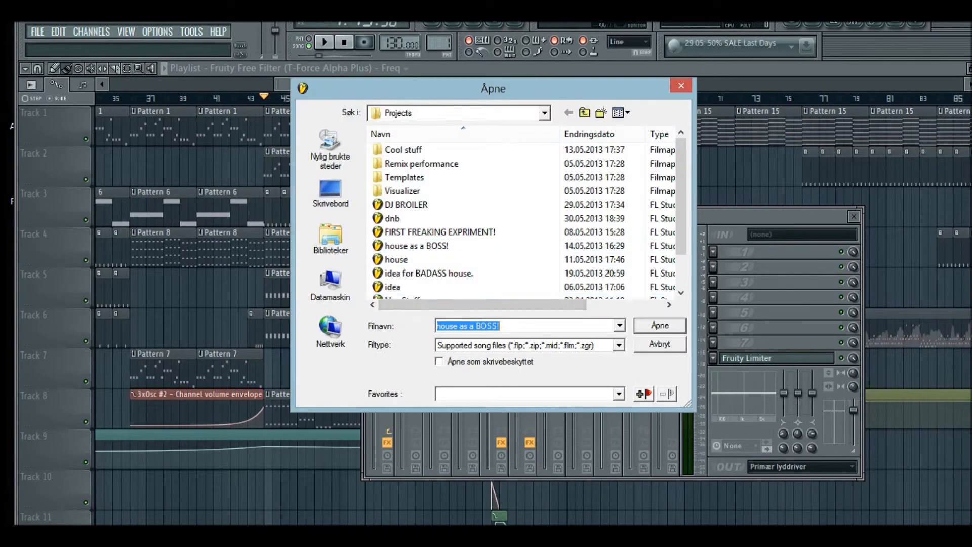
pyautogui.press('Escape')
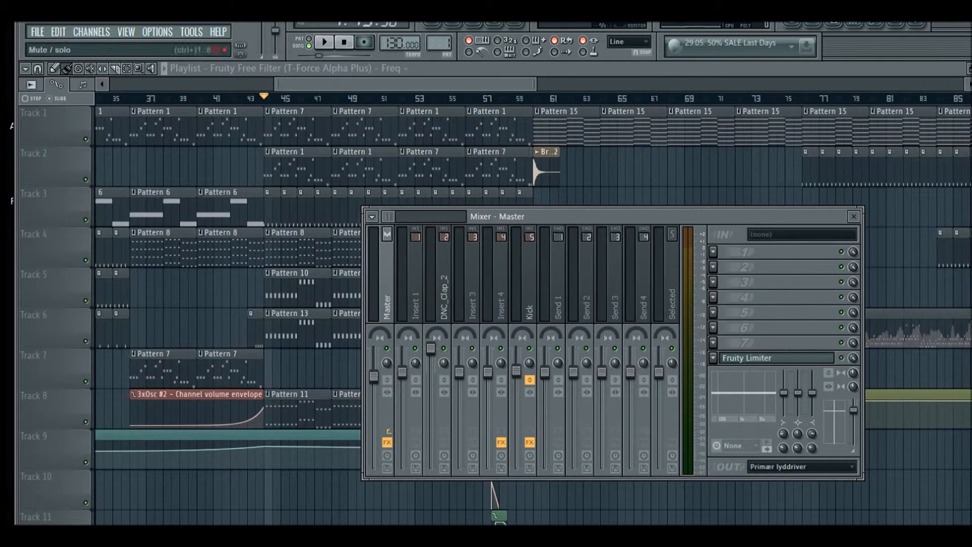
# Start a new empty project and show the step sequencer
pyautogui.click(776, 358)
pyautogui.click(634, 269)
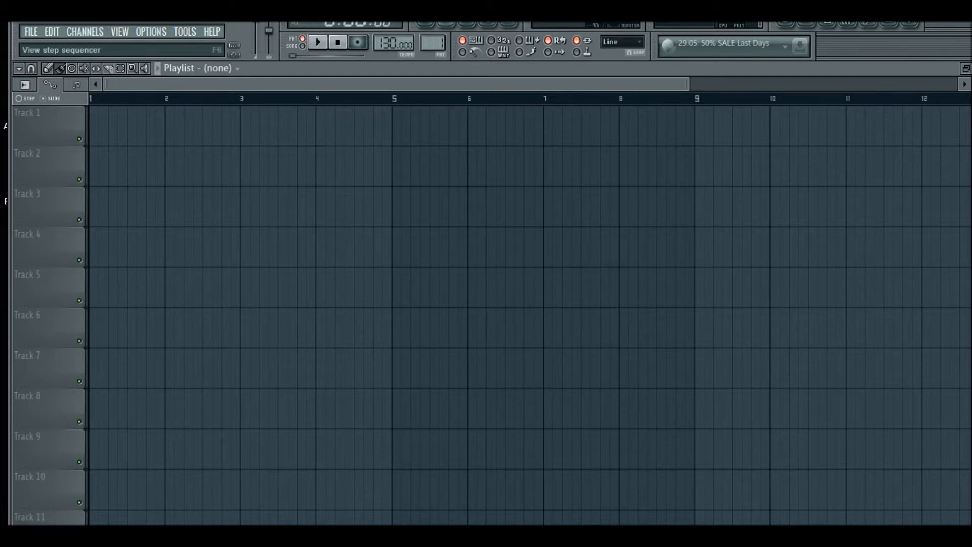
pyautogui.click(446, 24)
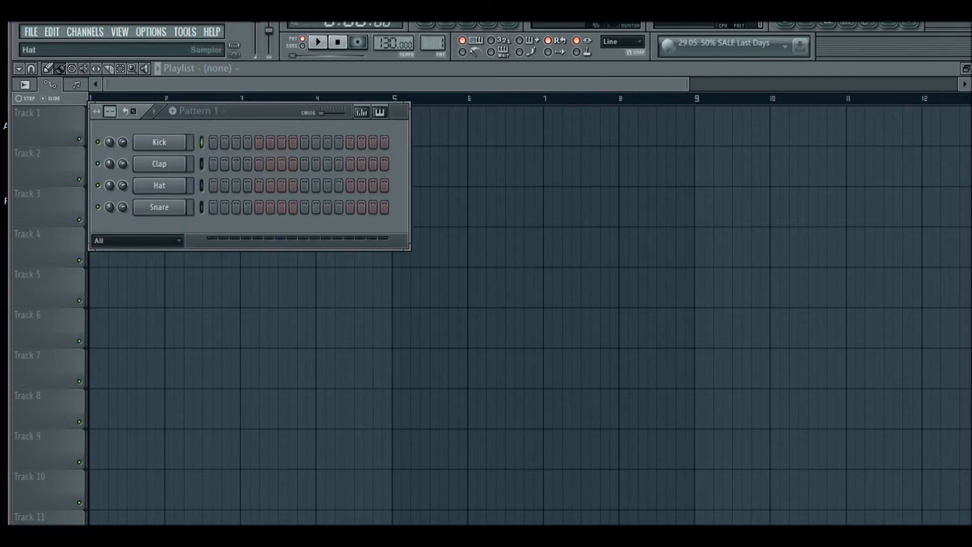
# Insert a 3x Osc instrument channel into the step sequencer
pyautogui.rightClick(186, 182)
pyautogui.moveTo(208, 347)
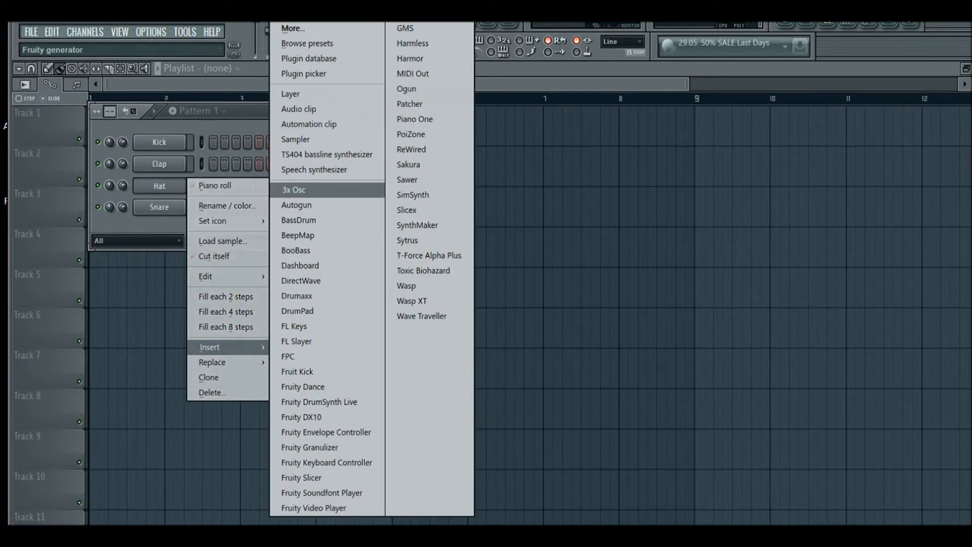
pyautogui.click(292, 187)
# Preview the 3xOsc by playing notes on the computer keyboard
pyautogui.press('v')
pyautogui.press('x')
pyautogui.press('v')
pyautogui.press('x')
pyautogui.press('c')
pyautogui.press('v')
pyautogui.press('z')
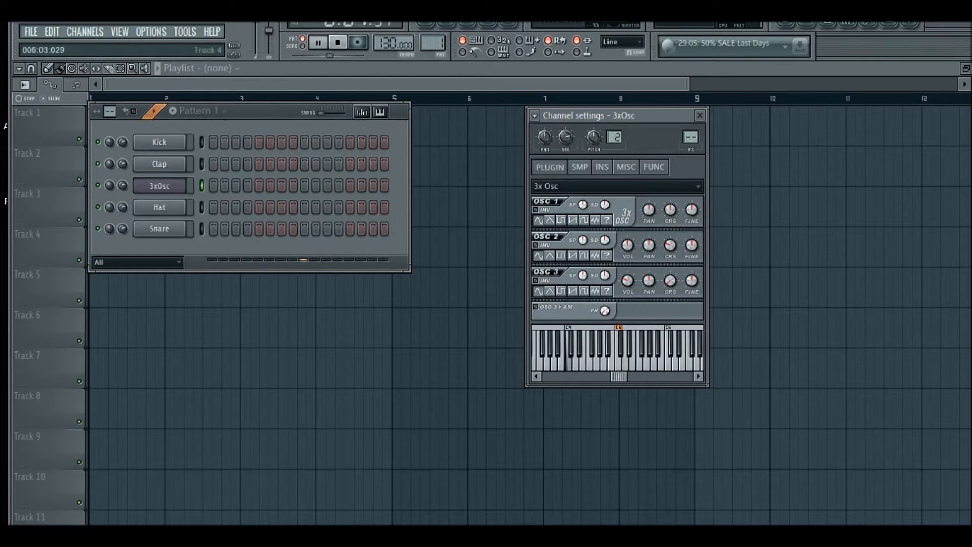
# Change oscillator 2's coarse pitch and play notes to hear the result
pyautogui.moveTo(669, 245); pyautogui.dragTo(669, 223)
pyautogui.press('x')
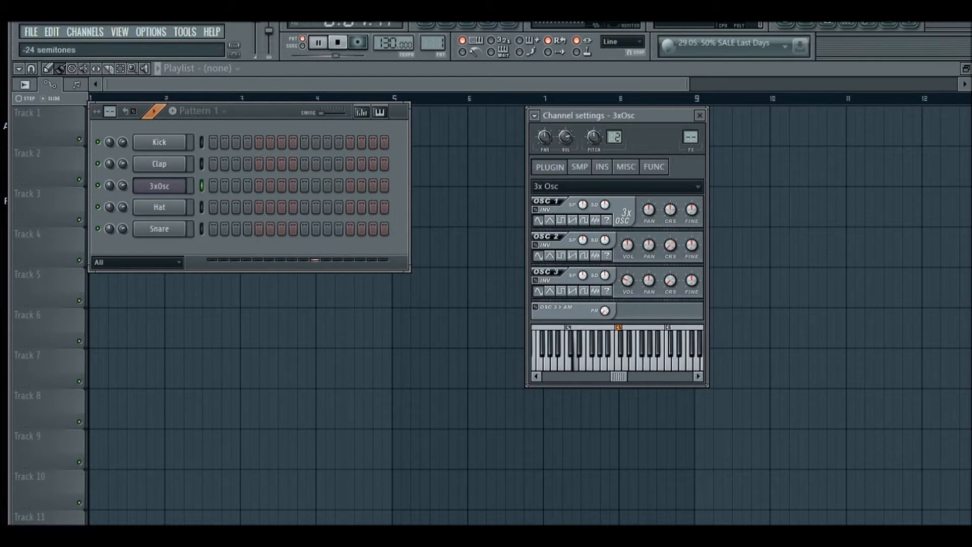
pyautogui.press('z')
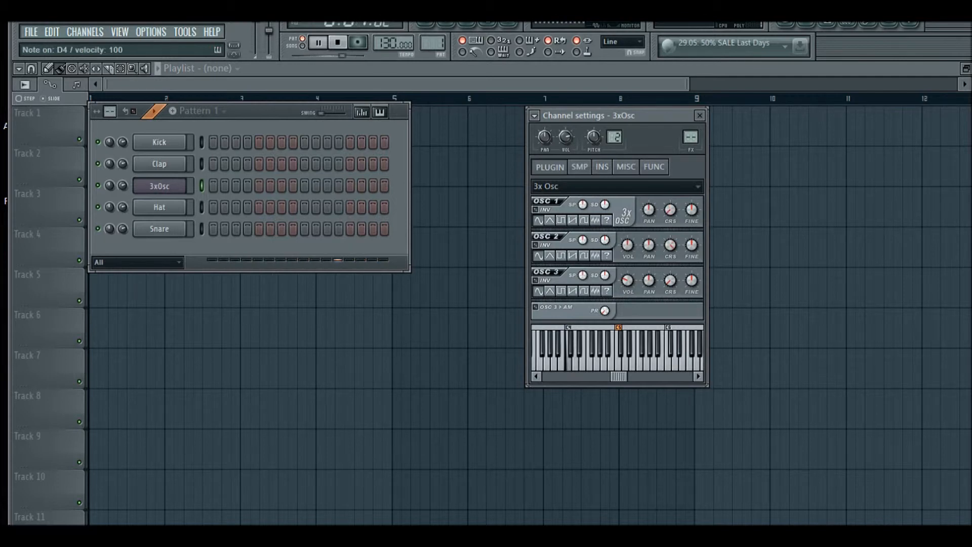
pyautogui.press('x')
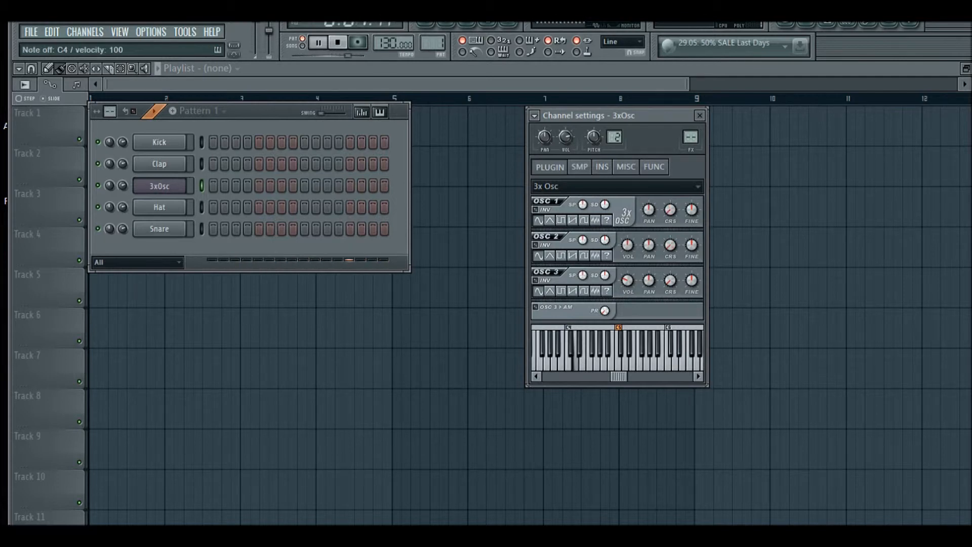
pyautogui.press('z')
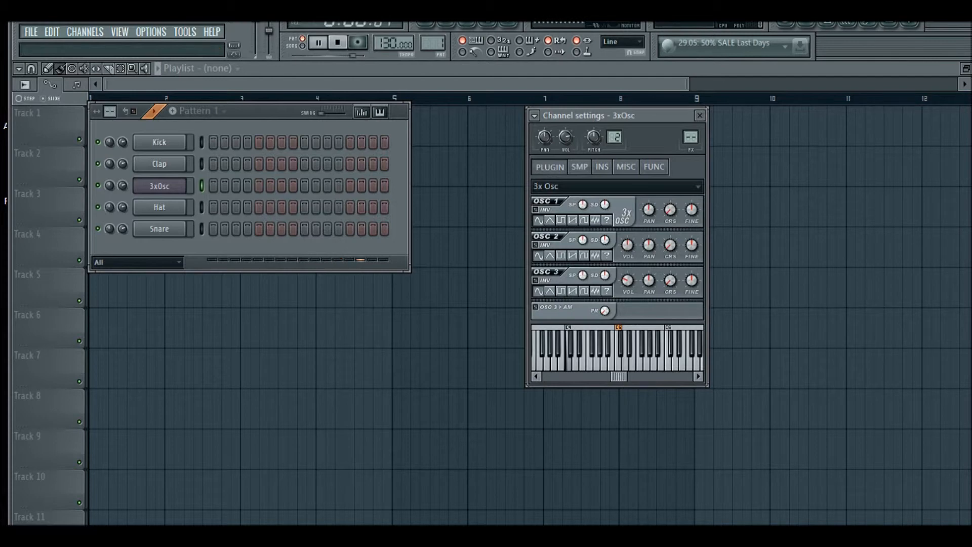
pyautogui.press('x')
pyautogui.press('x')
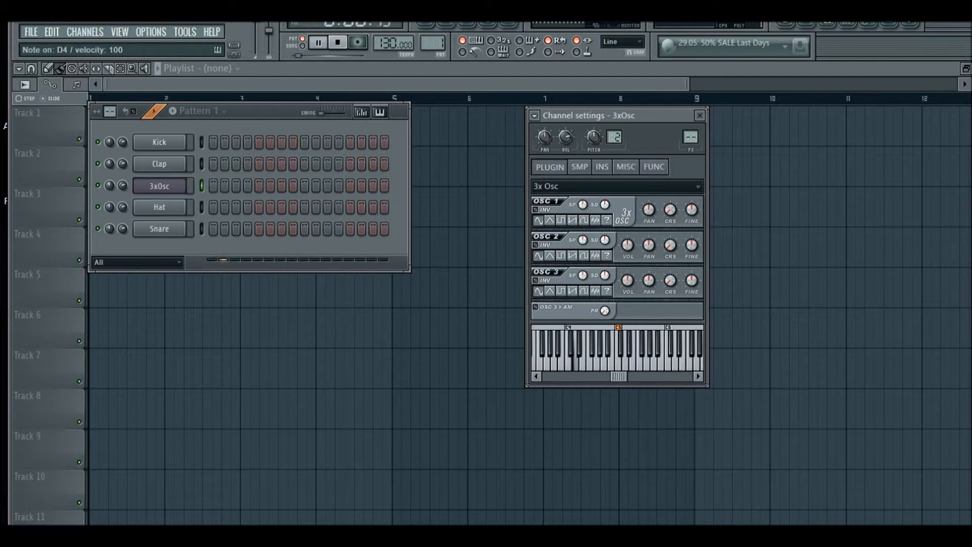
pyautogui.press('v')
pyautogui.press('z')
pyautogui.press('b')
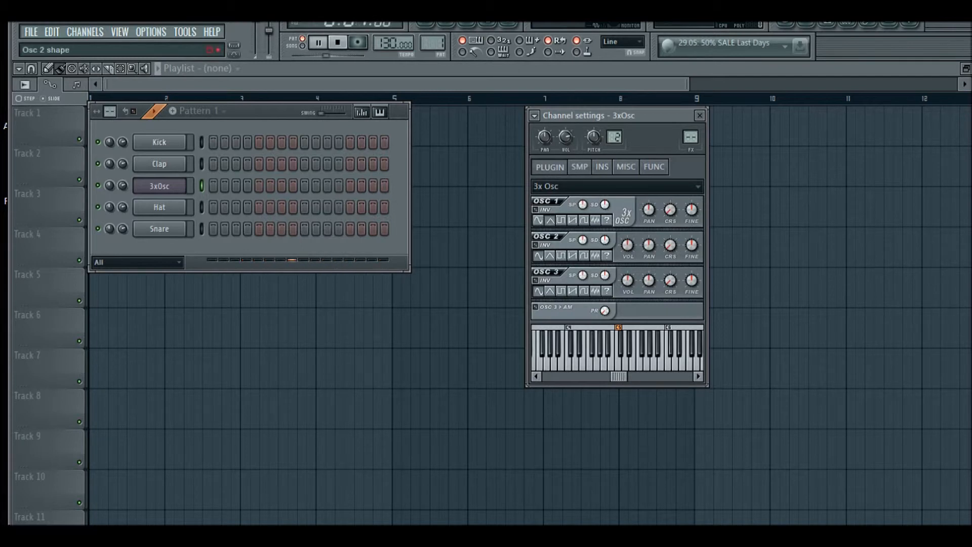
# Lower oscillator 3's volume and pick a new waveform shape for each oscillator, testing with notes
pyautogui.moveTo(627, 280); pyautogui.dragTo(627, 306)
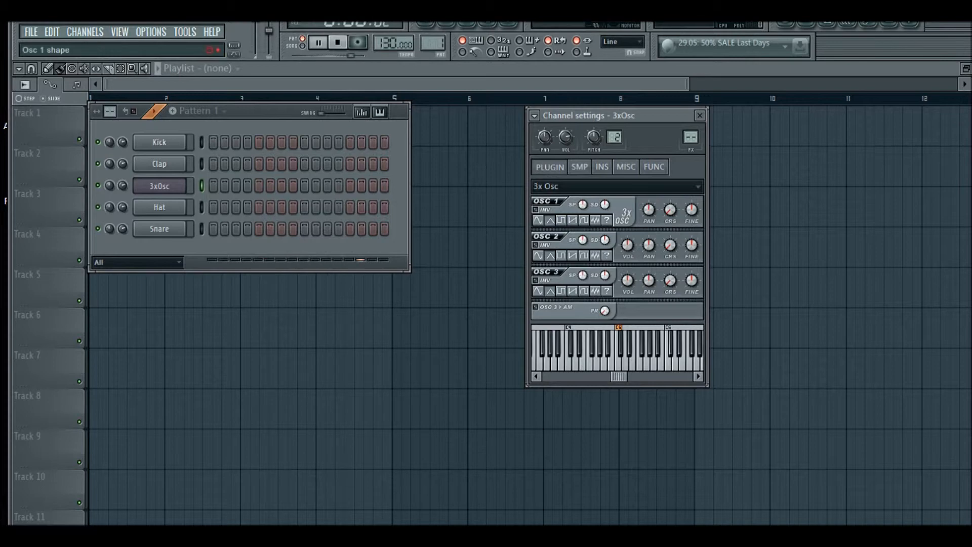
pyautogui.click(561, 220)
pyautogui.click(561, 256)
pyautogui.click(561, 291)
pyautogui.press('x')
pyautogui.press('c')
pyautogui.press('x')
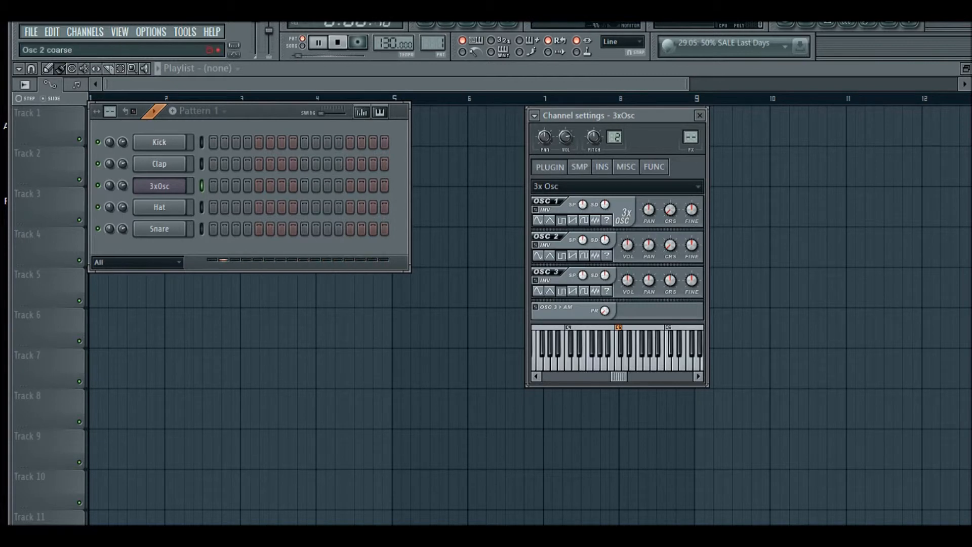
# Set oscillator 1's coarse pitch to -1 semitone and play a run of notes to hear it
pyautogui.moveTo(670, 209); pyautogui.dragTo(670, 225)
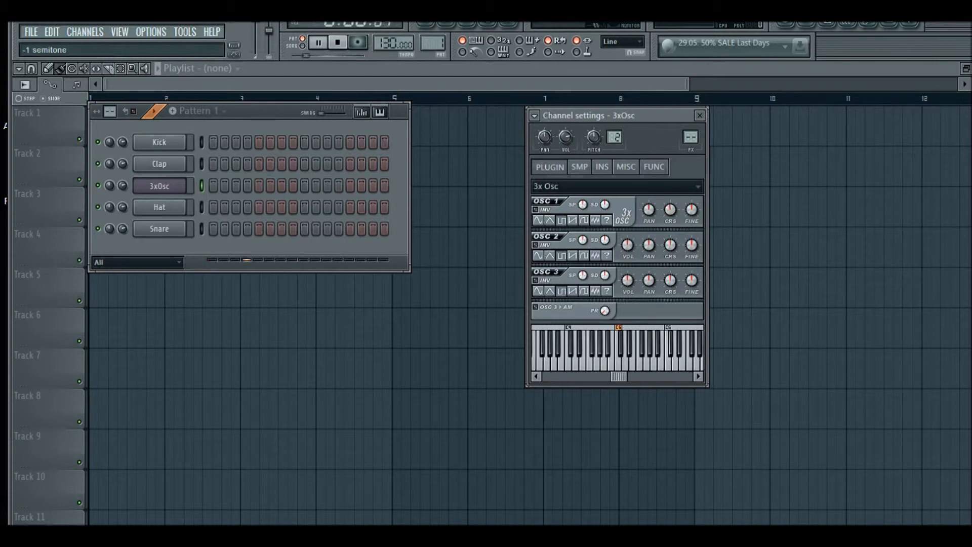
pyautogui.press('w')
pyautogui.press('t')
pyautogui.press('w')
pyautogui.press('e')
pyautogui.press('r')
pyautogui.press('w')
pyautogui.press('e')
pyautogui.press('r')
pyautogui.press('w')
pyautogui.press('e')
pyautogui.press('r')
# Retune oscillators 2 and 1 with their coarse pitch knobs and preview notes
pyautogui.moveTo(669, 244); pyautogui.dragTo(670, 269)
pyautogui.click(579, 167)
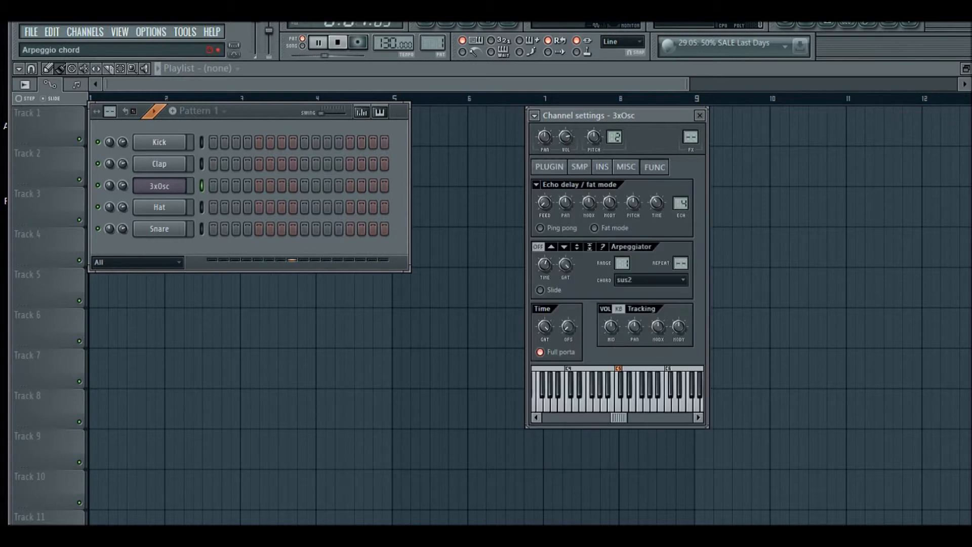
pyautogui.click(550, 167)
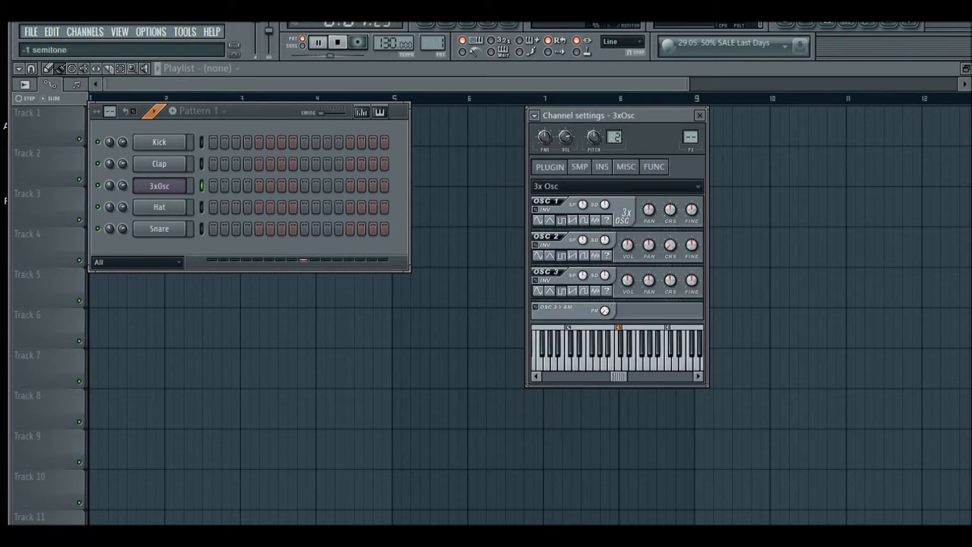
pyautogui.moveTo(670, 209); pyautogui.dragTo(671, 258)
pyautogui.press('w')
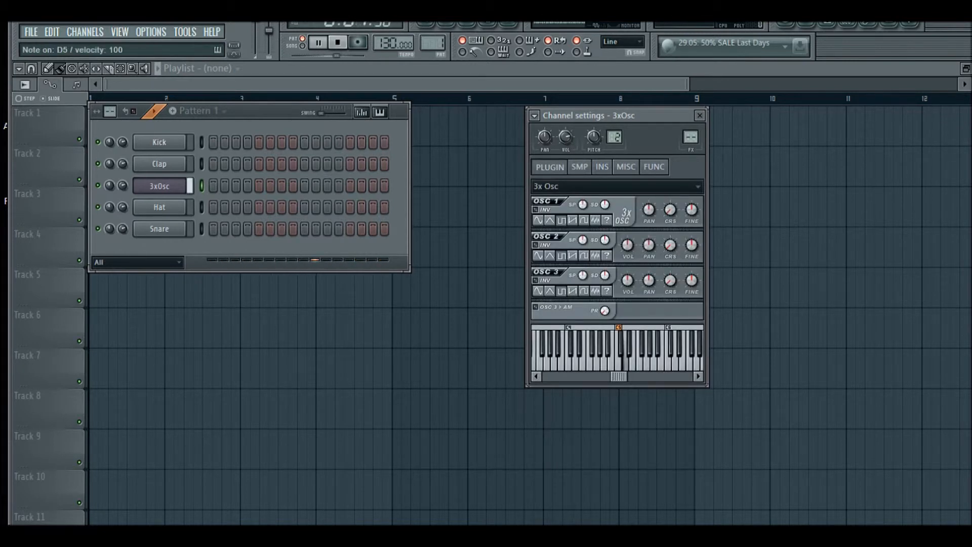
pyautogui.press('r')
pyautogui.press('t')
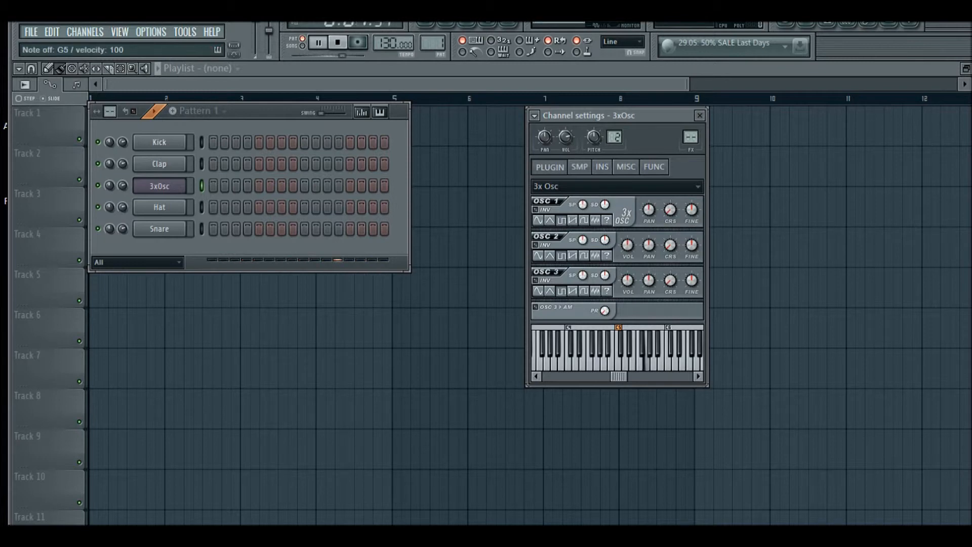
# Switch all three oscillators to another waveform shape and play notes
pyautogui.click(572, 220)
pyautogui.click(572, 255)
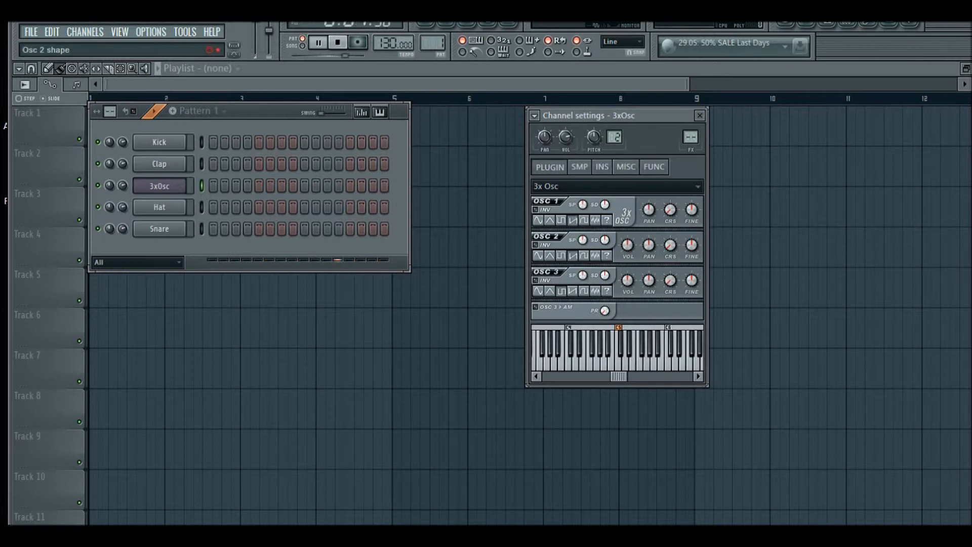
pyautogui.click(572, 291)
pyautogui.press('w')
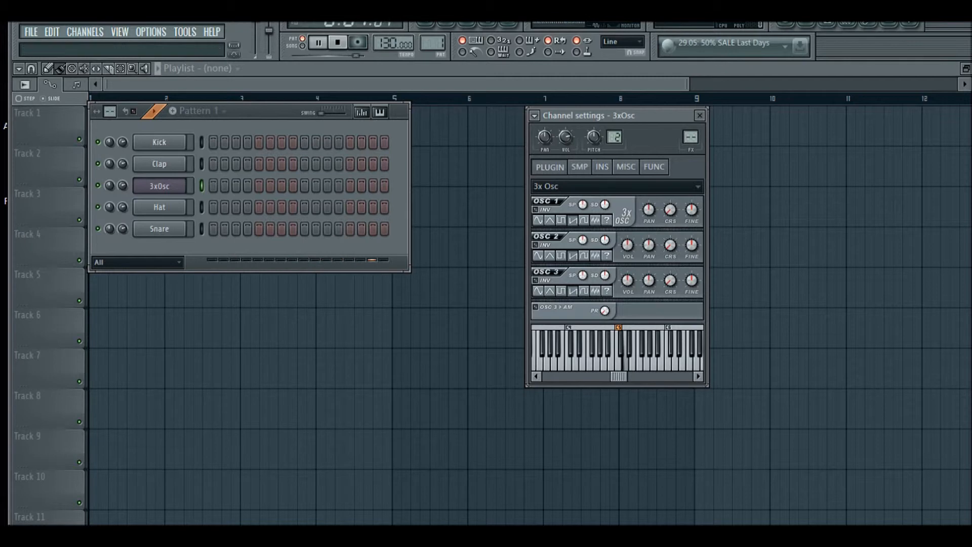
pyautogui.press('r')
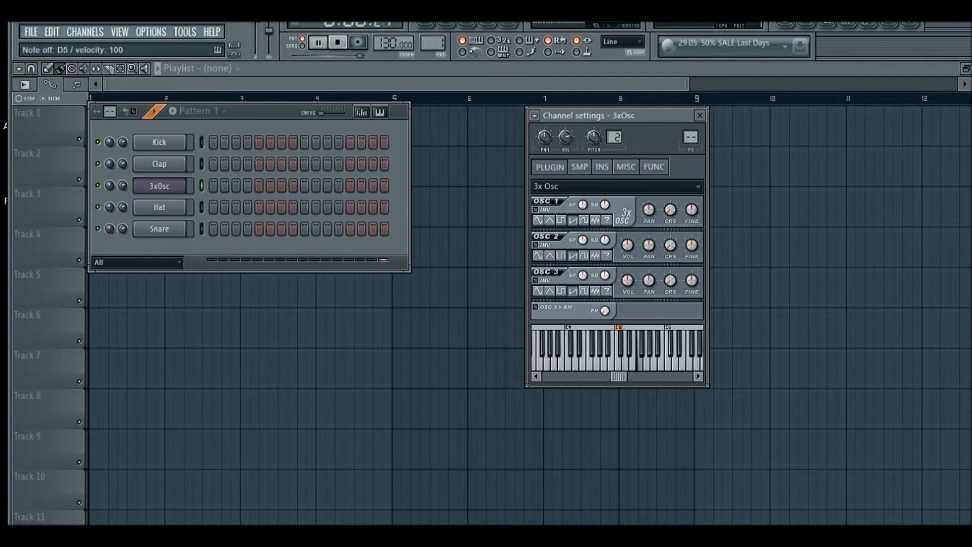
pyautogui.press('q')
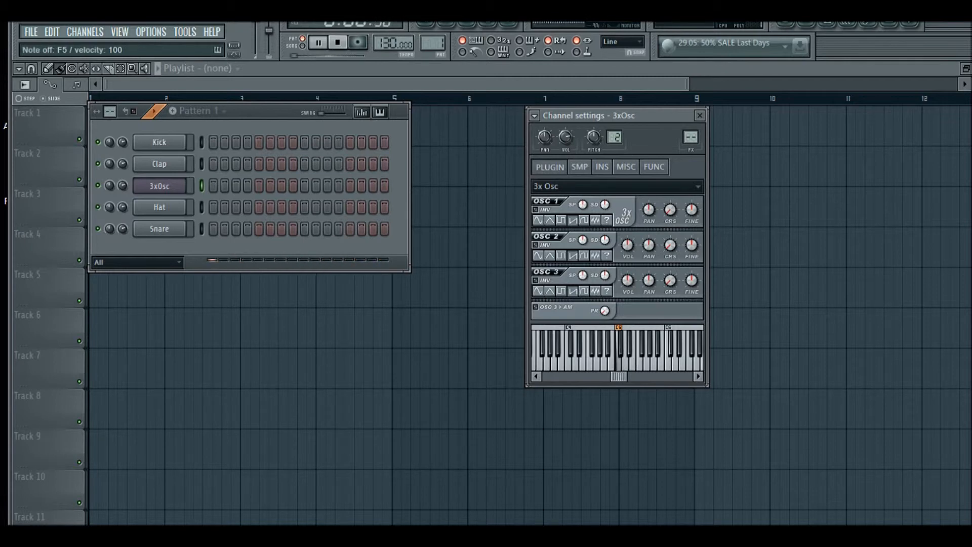
pyautogui.press('t')
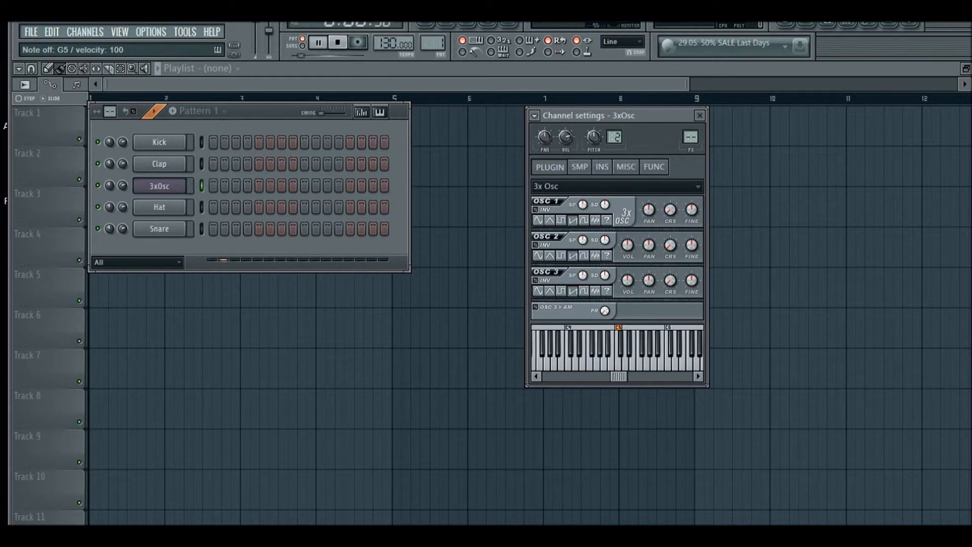
# Change the oscillators' waveforms again, from oscillator 3 up to 1, and play notes
pyautogui.click(584, 291)
pyautogui.click(584, 256)
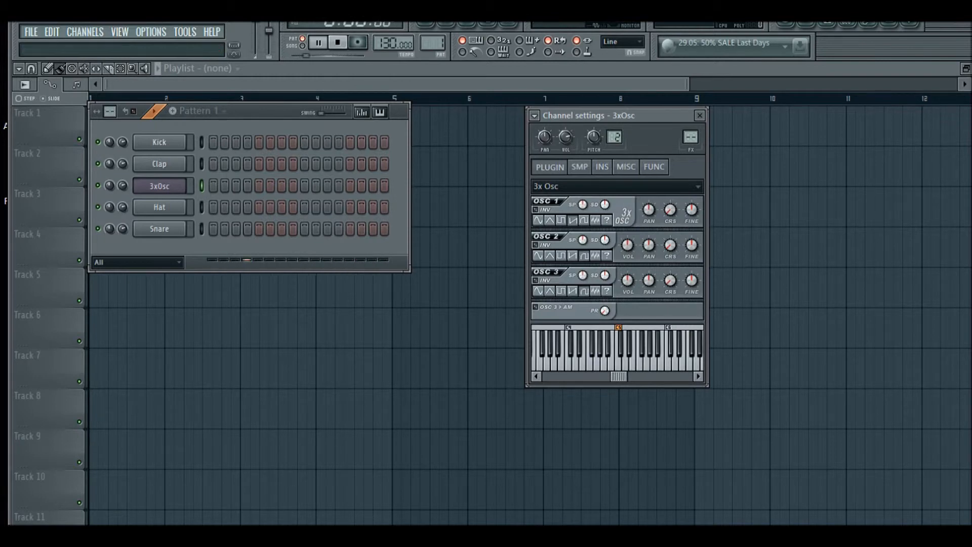
pyautogui.click(584, 220)
pyautogui.press('w')
pyautogui.press('q')
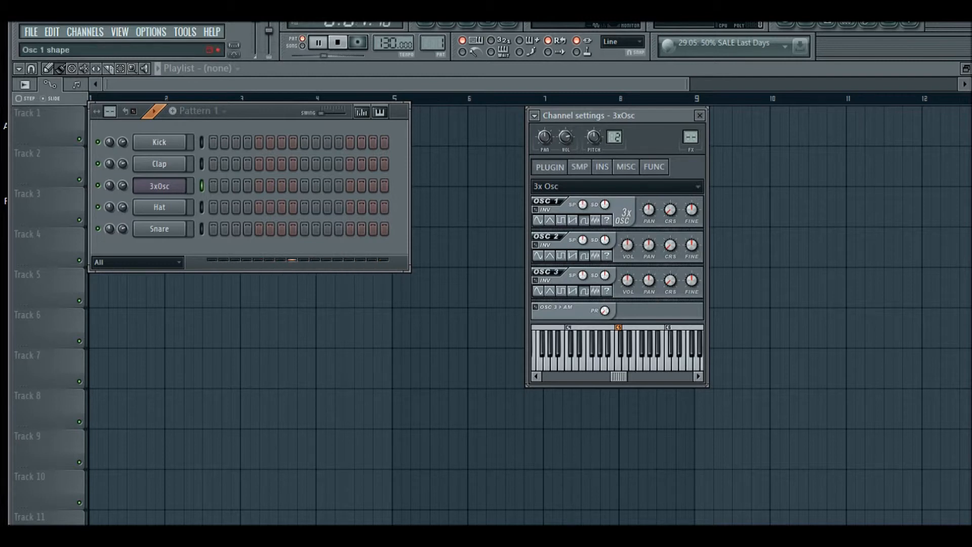
# Switch the waveform shape of all three oscillators and play a note to hear it
pyautogui.click(595, 220)
pyautogui.click(595, 256)
pyautogui.click(596, 291)
pyautogui.press('x')
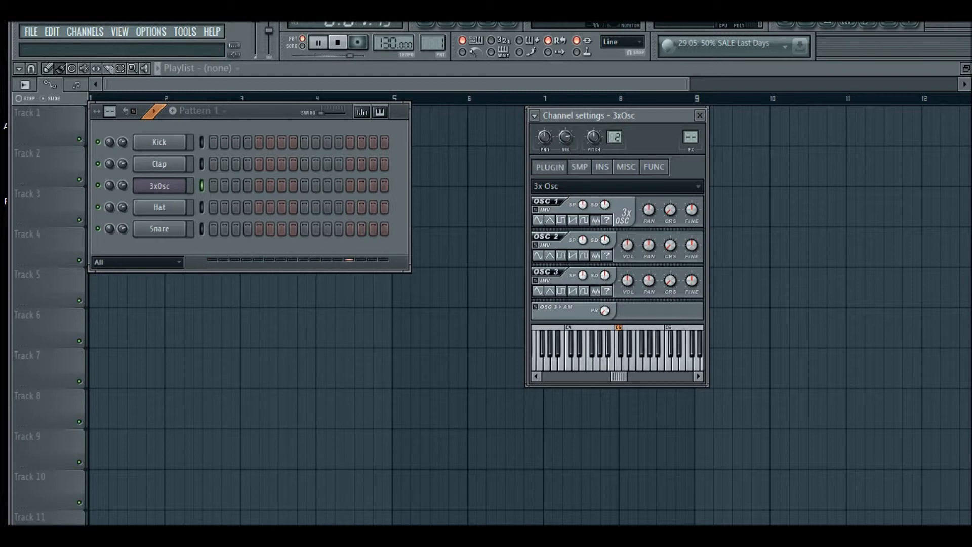
# Change oscillator 1's waveform shape twice more and play notes to compare
pyautogui.click(562, 221)
pyautogui.click(572, 220)
pyautogui.press('x')
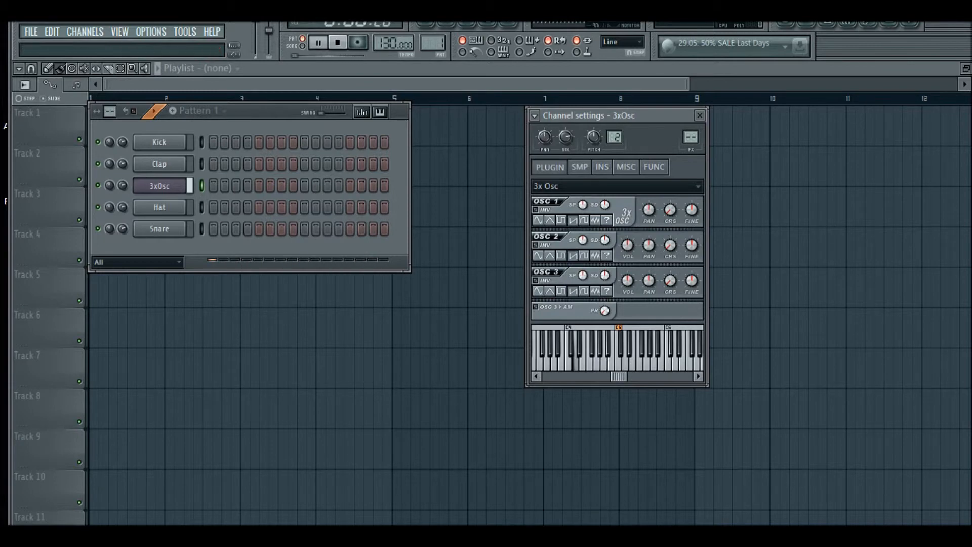
pyautogui.press('c')
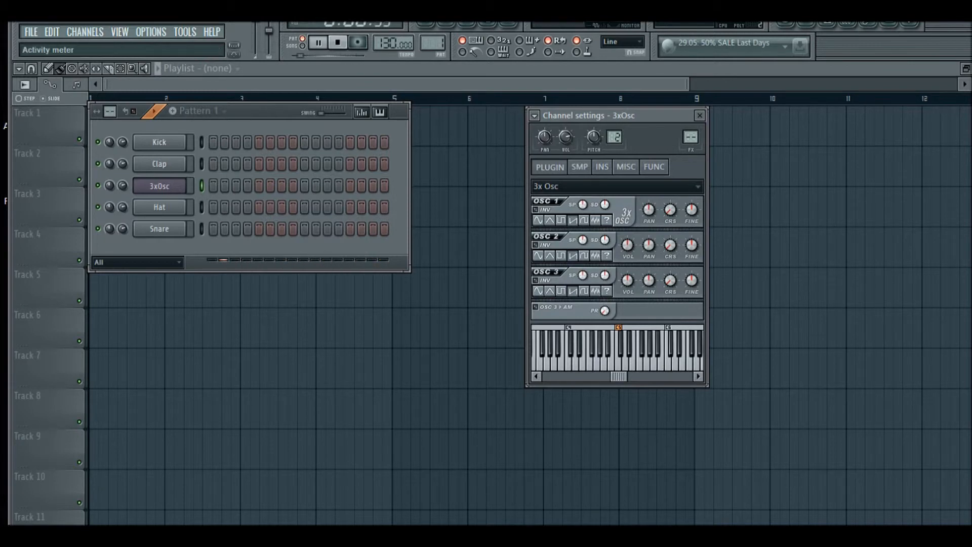
# Replace the 3xOsc channel's generator with a fresh 3x Osc instance
pyautogui.rightClick(187, 183)
pyautogui.moveTo(223, 362)
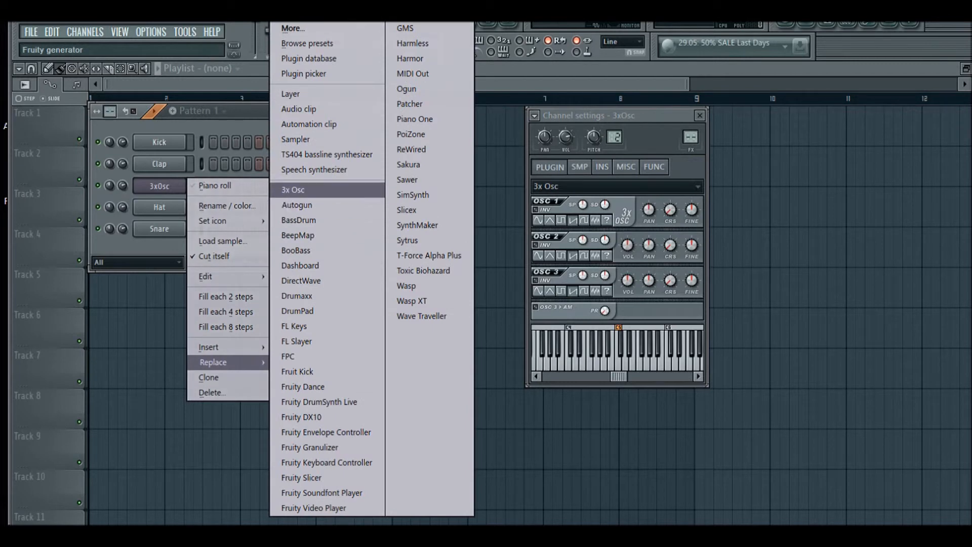
pyautogui.click(293, 190)
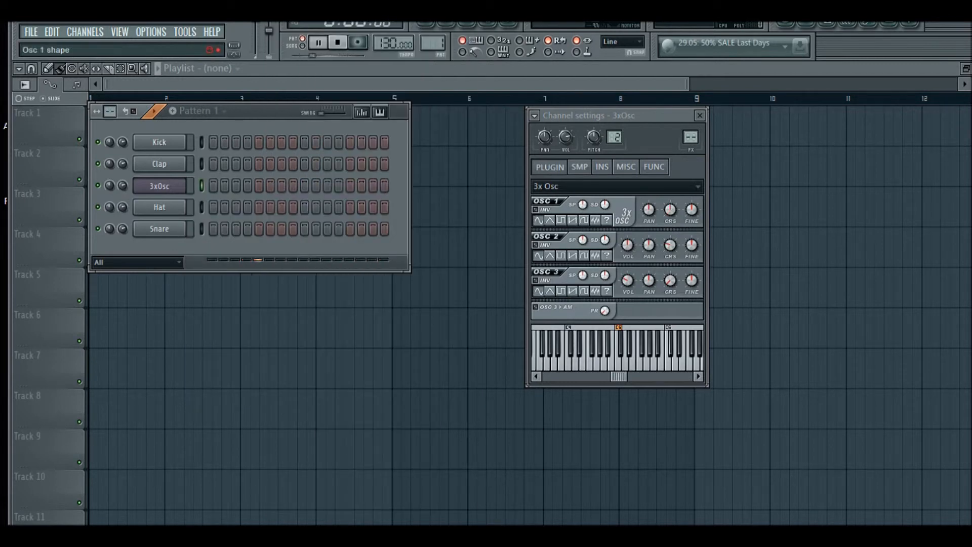
# Set all three oscillators to the same waveform shape and play a series of notes to preview it
pyautogui.click(572, 220)
pyautogui.click(572, 256)
pyautogui.click(573, 291)
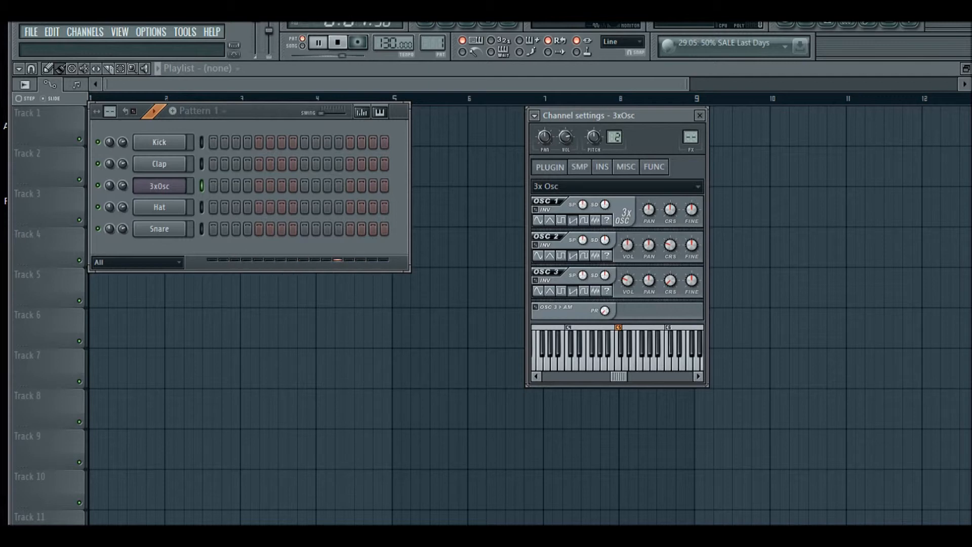
pyautogui.press('v')
pyautogui.press('z')
pyautogui.press('v')
pyautogui.press('z')
pyautogui.press('b')
pyautogui.press('z')
pyautogui.press('b')
pyautogui.press('b')
pyautogui.press('b')
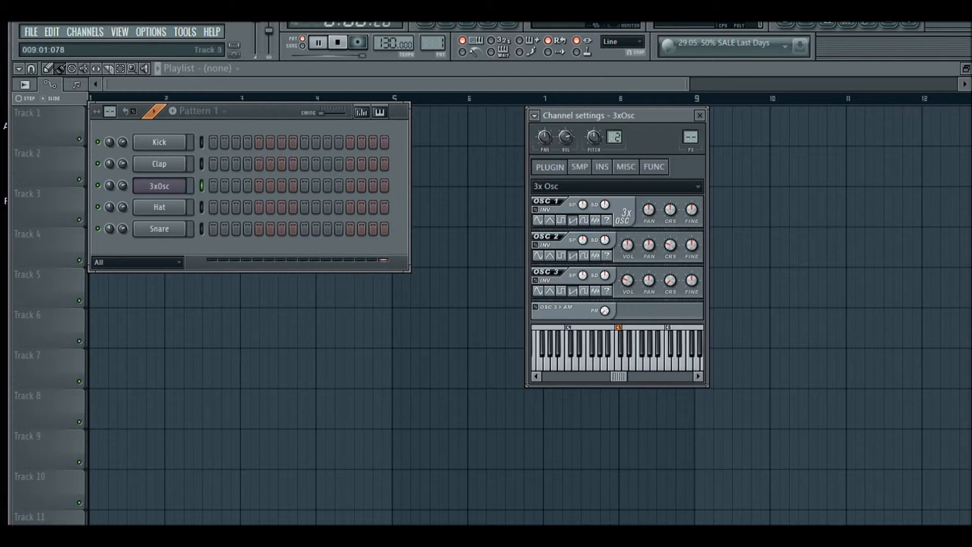
# Browse the channel settings tabs and play a note
pyautogui.click(654, 167)
pyautogui.click(626, 167)
pyautogui.press('x')
pyautogui.click(602, 167)
pyautogui.click(550, 167)
pyautogui.press('x')
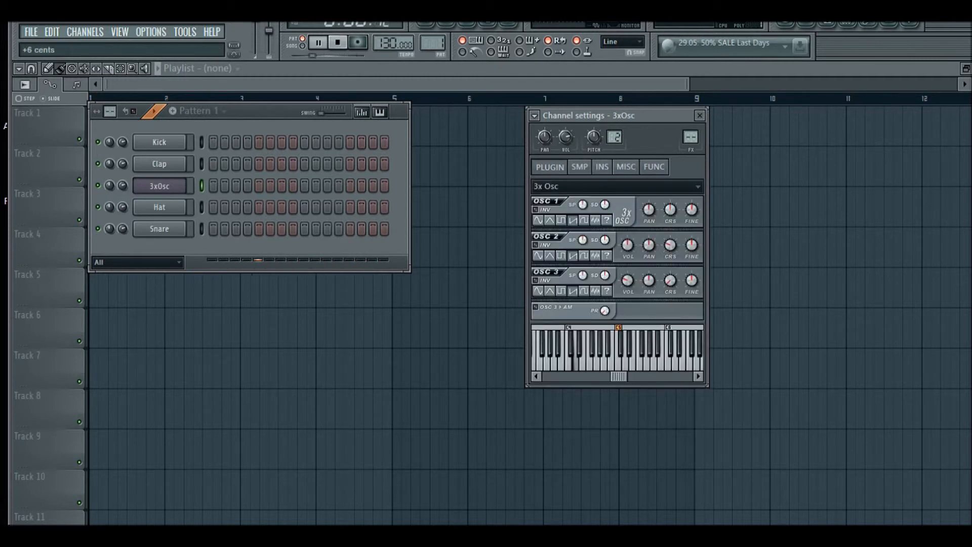
pyautogui.press('x')
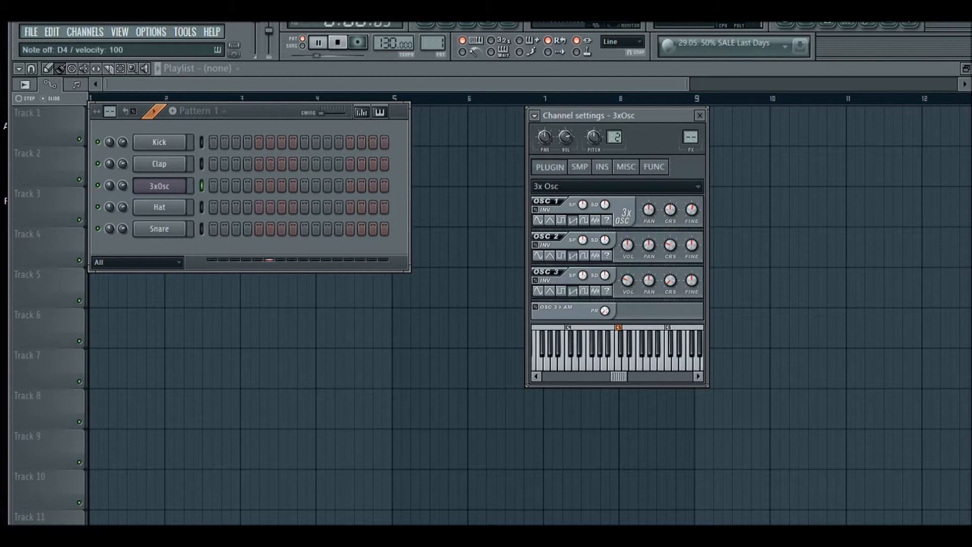
# Detune oscillator 2 slightly with its fine knob and start playback
pyautogui.moveTo(691, 245); pyautogui.dragTo(691, 250)
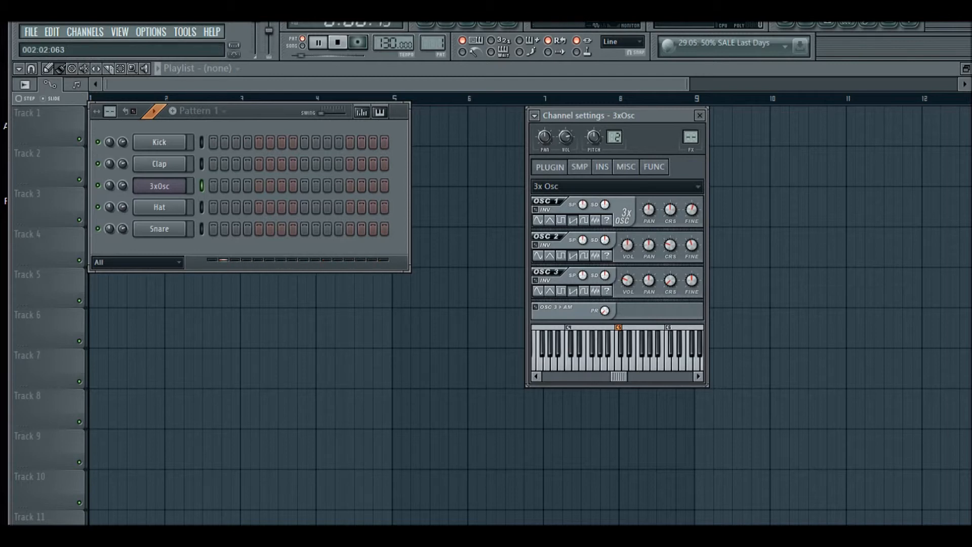
pyautogui.press('space')
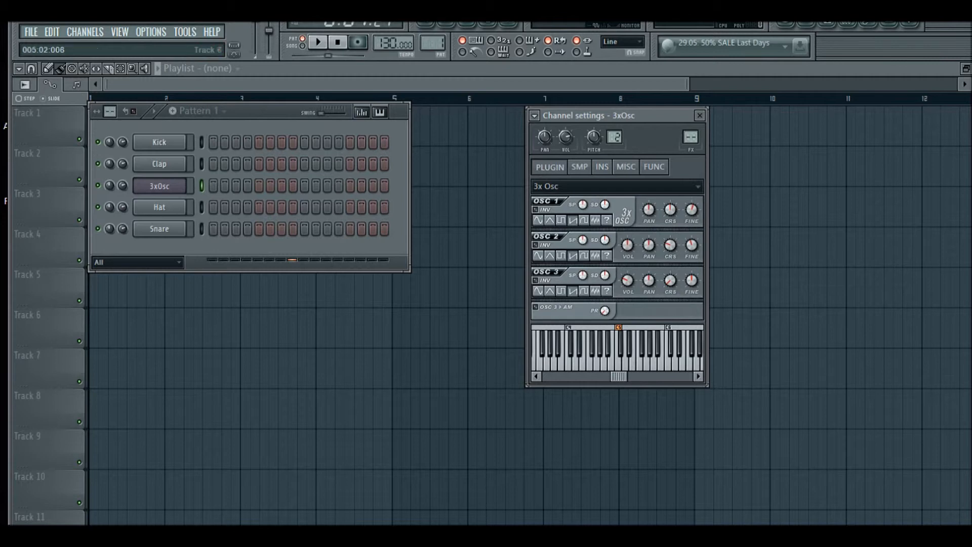
pyautogui.click(141, 383)
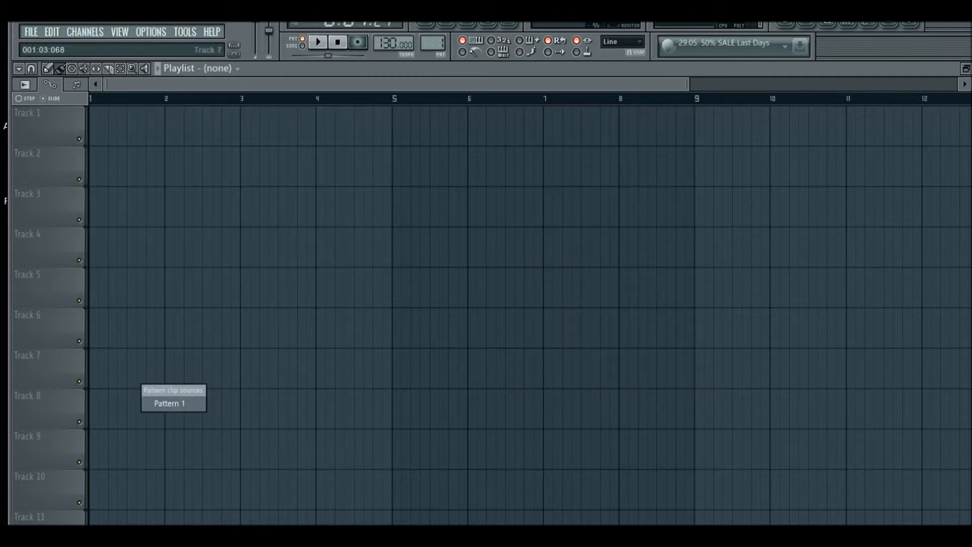
pyautogui.press('Escape')
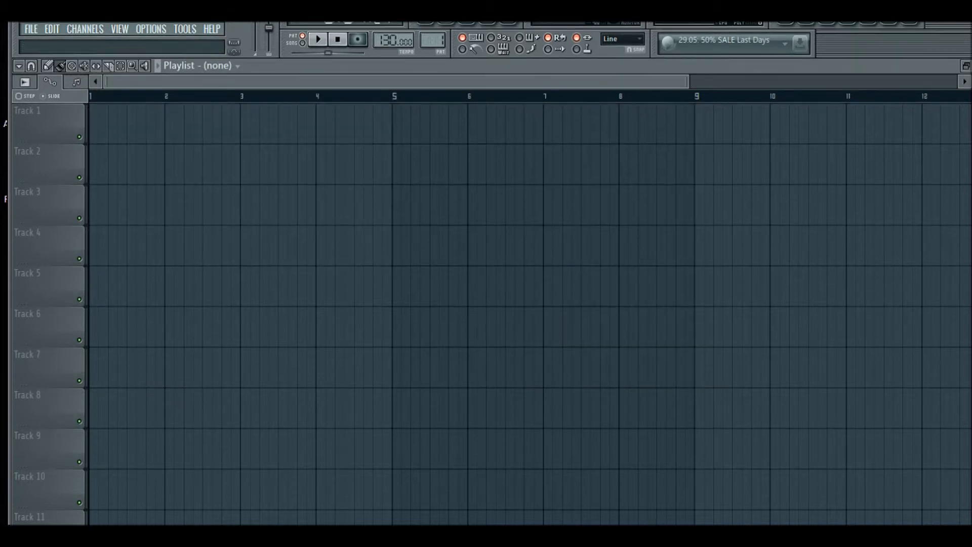
pyautogui.click(445, 25)
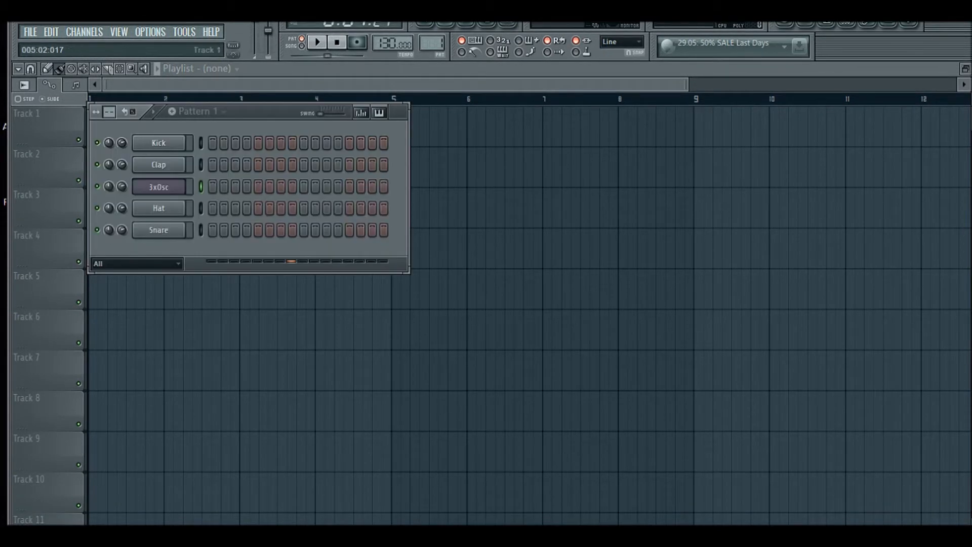
# Open the 3xOsc channel settings, play notes, and reposition the settings window
pyautogui.click(158, 187)
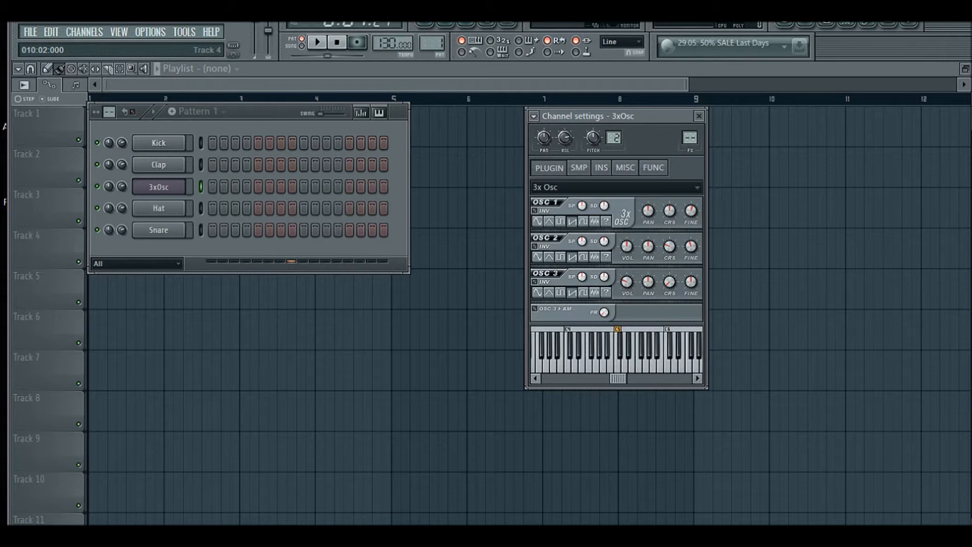
pyautogui.press('z')
pyautogui.press('b')
pyautogui.moveTo(617, 116)
pyautogui.mouseDown()
pyautogui.moveTo(585, 126)
pyautogui.moveTo(605, 128)
pyautogui.mouseUp()
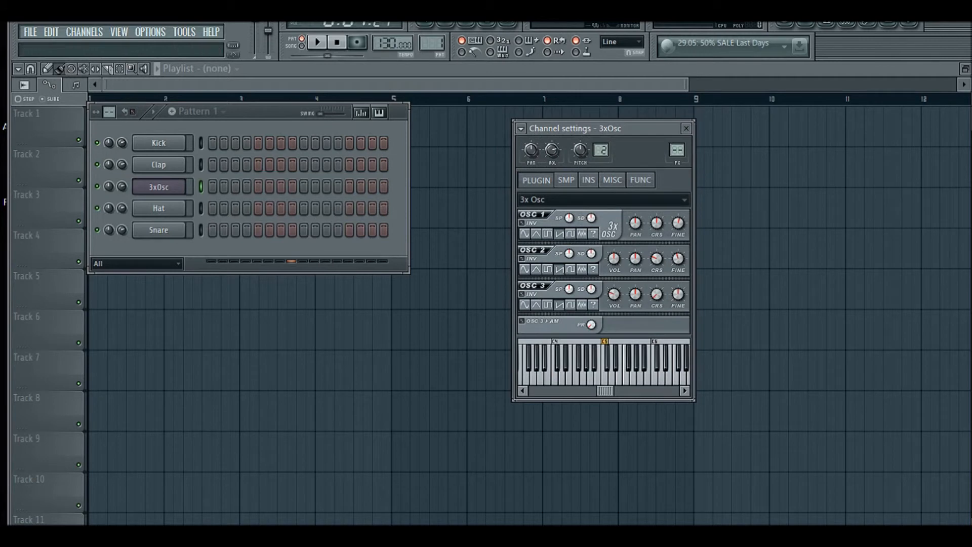
# Browse through the 3xOsc channel settings tabs
pyautogui.rightClick(187, 184)
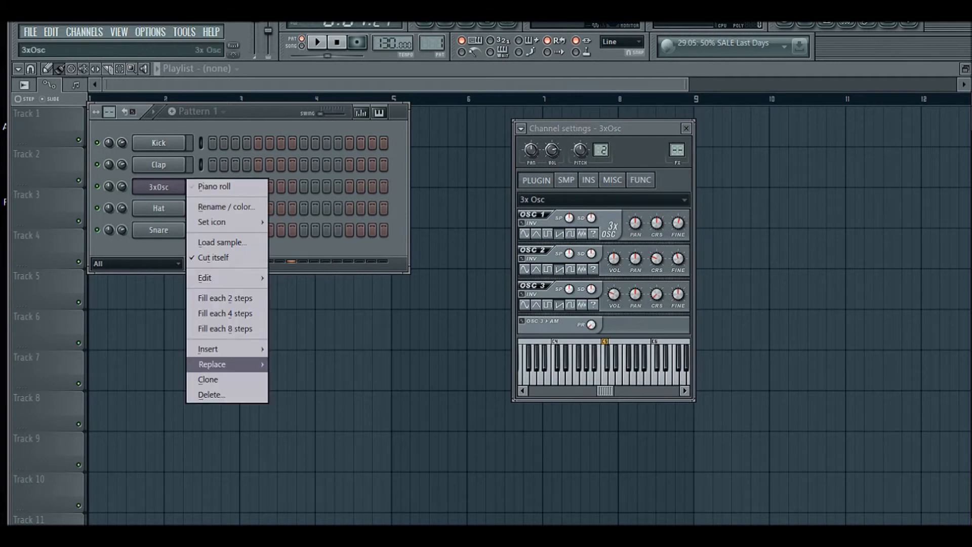
pyautogui.moveTo(213, 364)
pyautogui.click(635, 223)
pyautogui.click(566, 180)
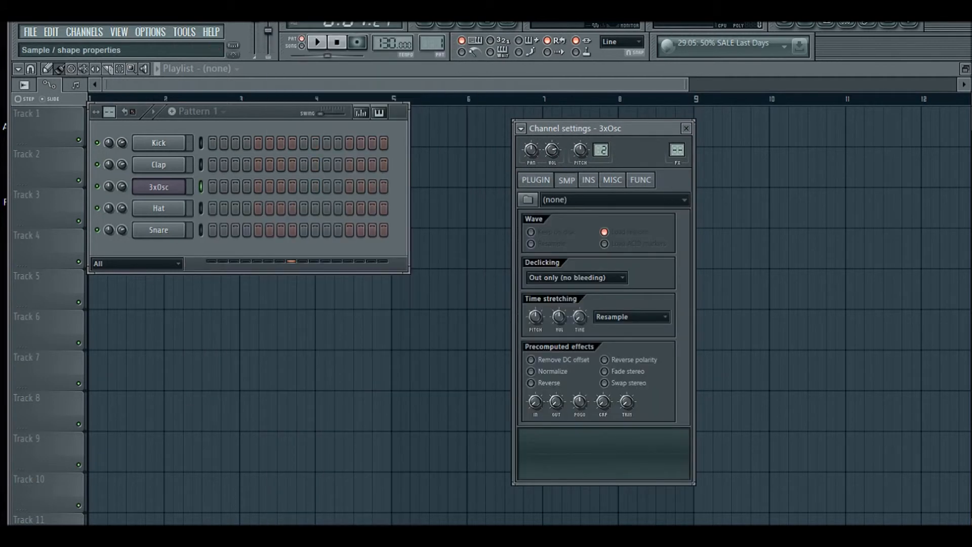
pyautogui.click(588, 180)
pyautogui.click(612, 180)
pyautogui.click(641, 180)
pyautogui.click(535, 180)
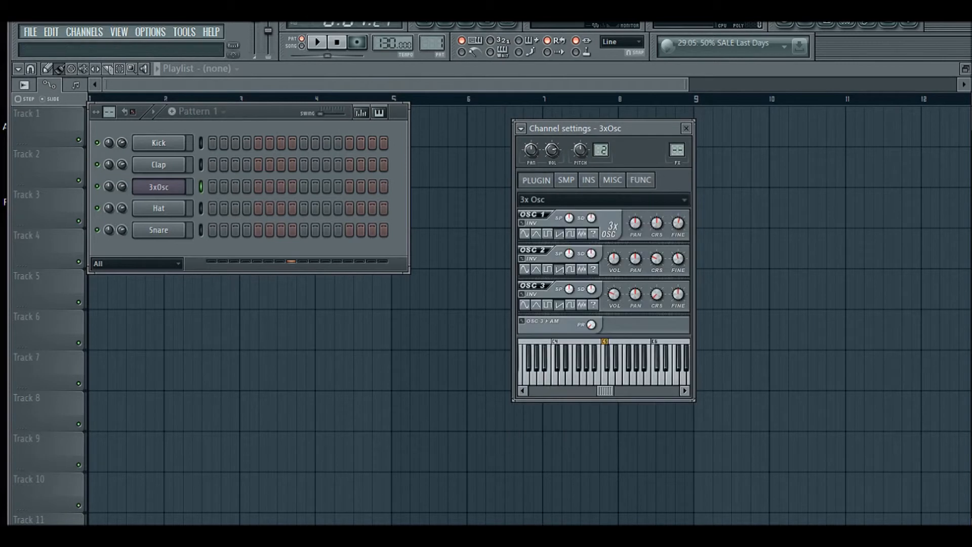
# Replace the 3xOsc channel's generator with the Sytrus synthesizer
pyautogui.rightClick(186, 183)
pyautogui.moveTo(213, 364)
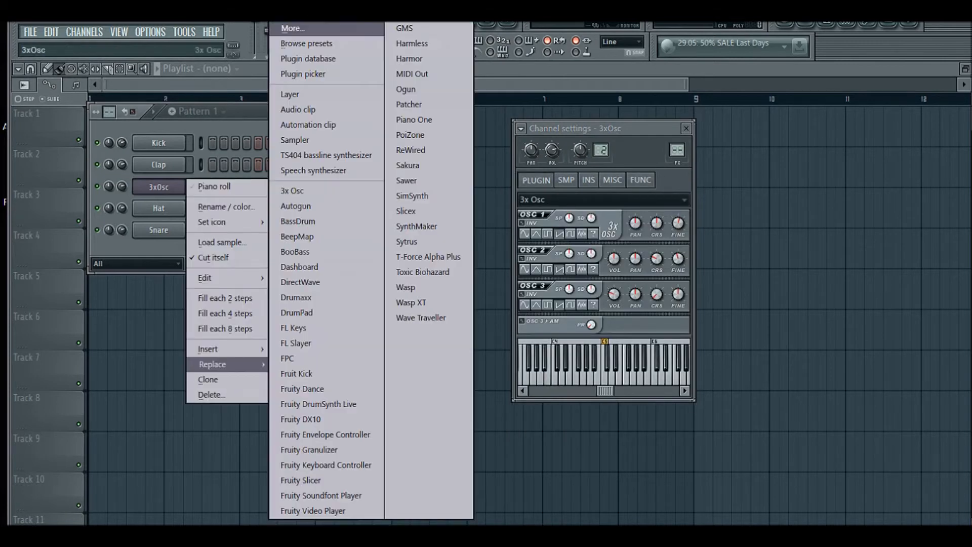
pyautogui.click(406, 241)
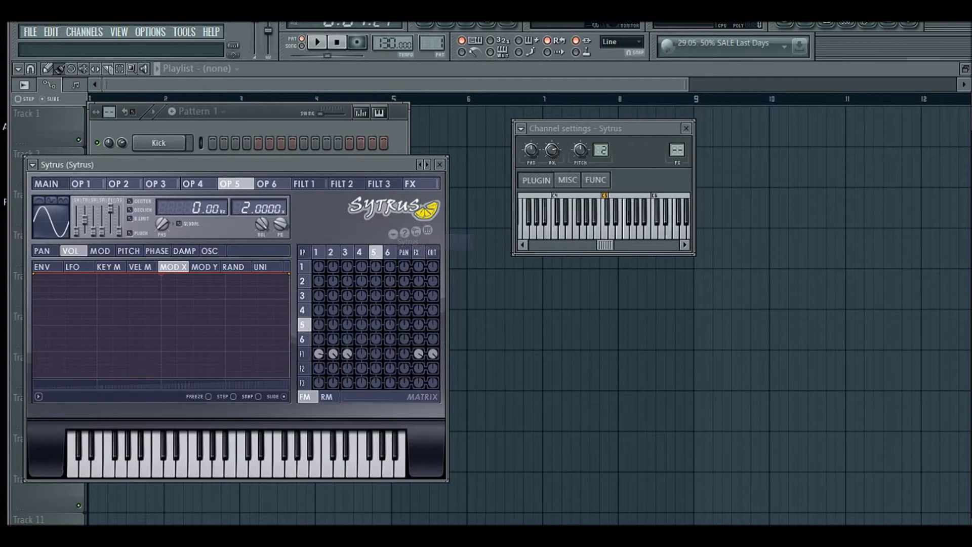
# Arrange the Sytrus and channel settings windows side by side and play a note
pyautogui.moveTo(236, 165); pyautogui.dragTo(305, 171)
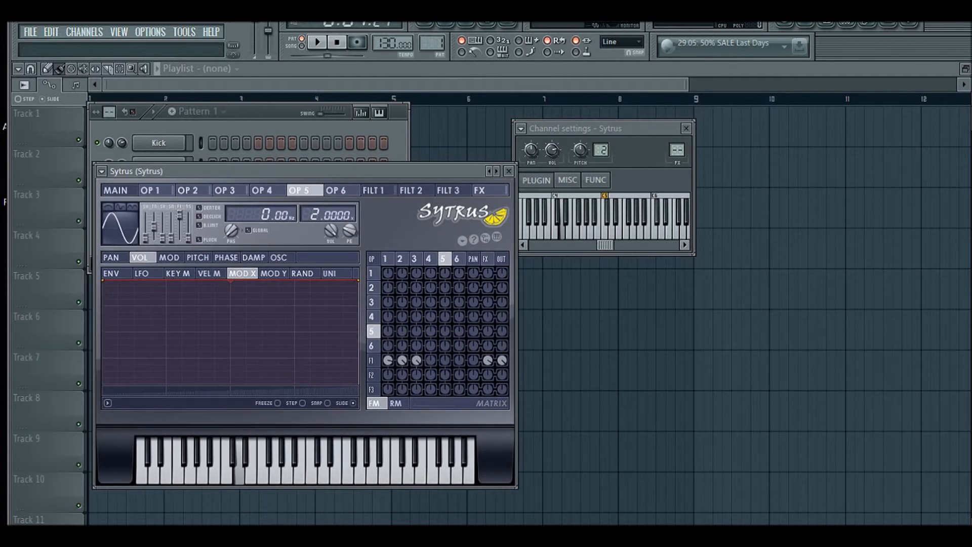
pyautogui.moveTo(577, 129); pyautogui.dragTo(645, 180)
pyautogui.press('x')
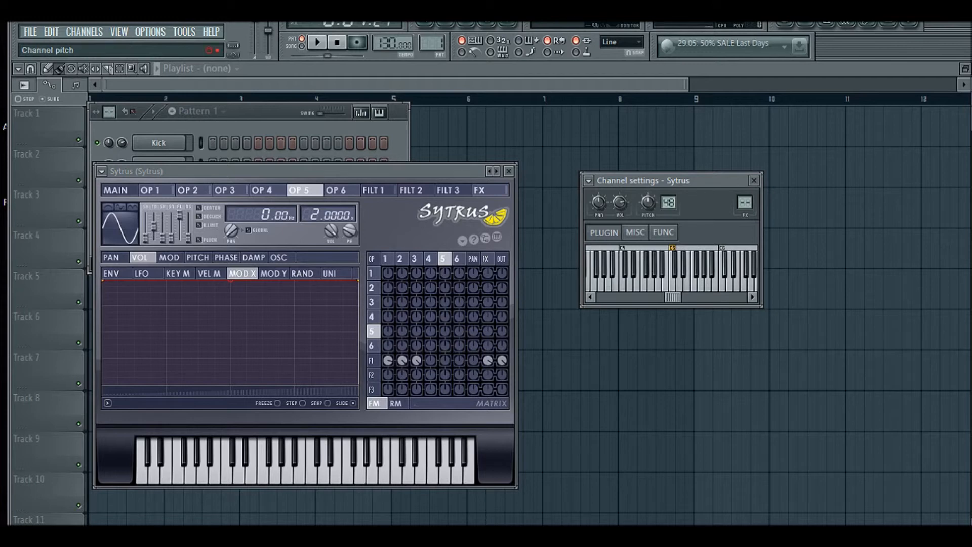
pyautogui.press('x')
# Raise the Sytrus channel's pitch knob and play notes to hear the change
pyautogui.moveTo(648, 202); pyautogui.dragTo(647, 204)
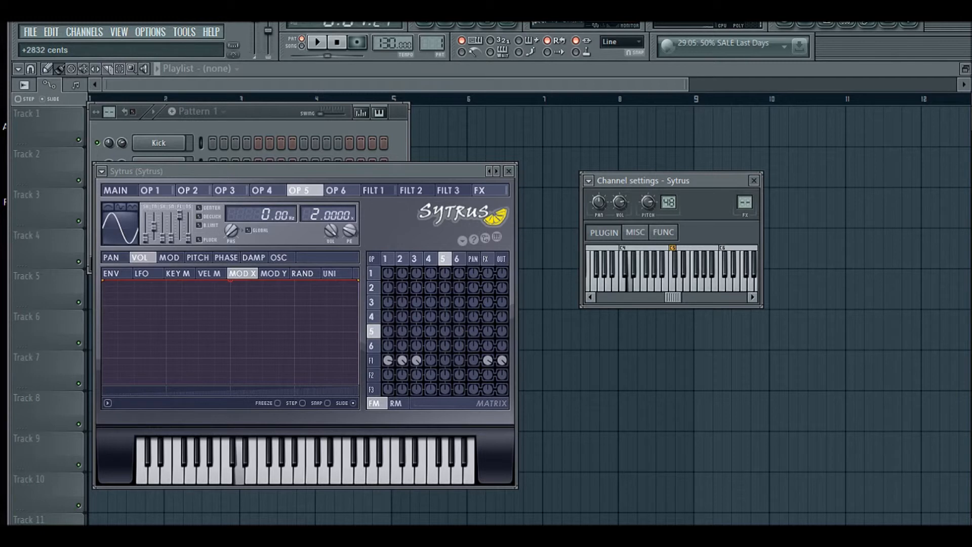
pyautogui.press('z')
pyautogui.moveTo(647, 202); pyautogui.dragTo(647, 208)
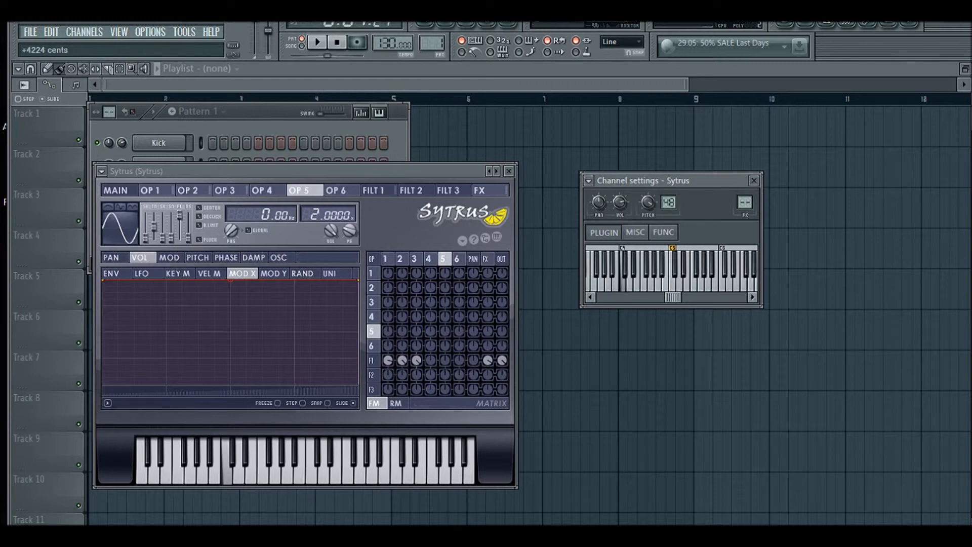
pyautogui.press('x')
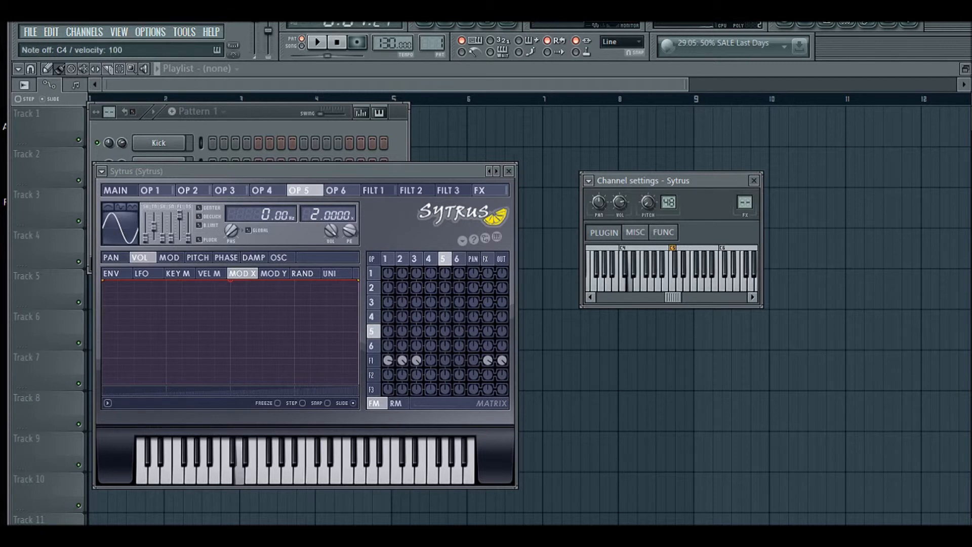
pyautogui.press('c')
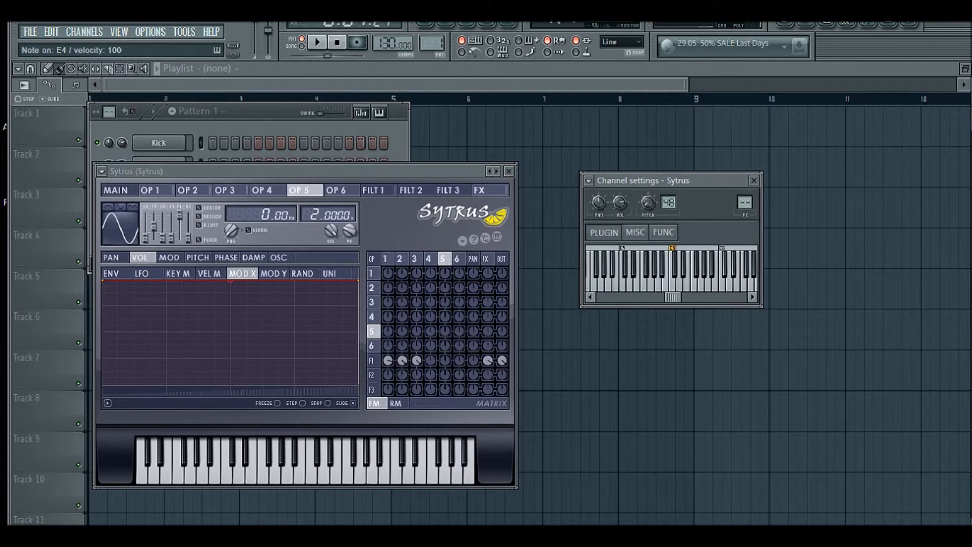
pyautogui.press('x')
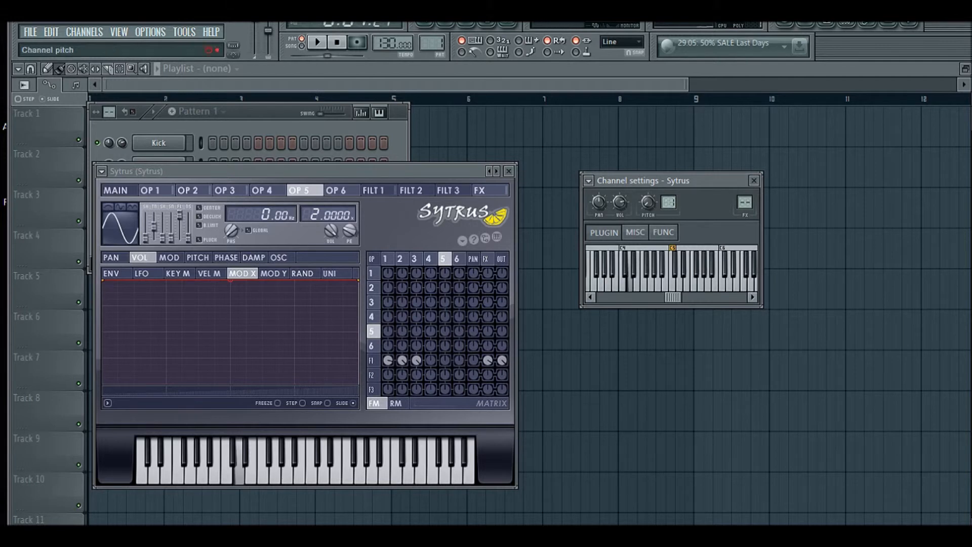
pyautogui.press('x')
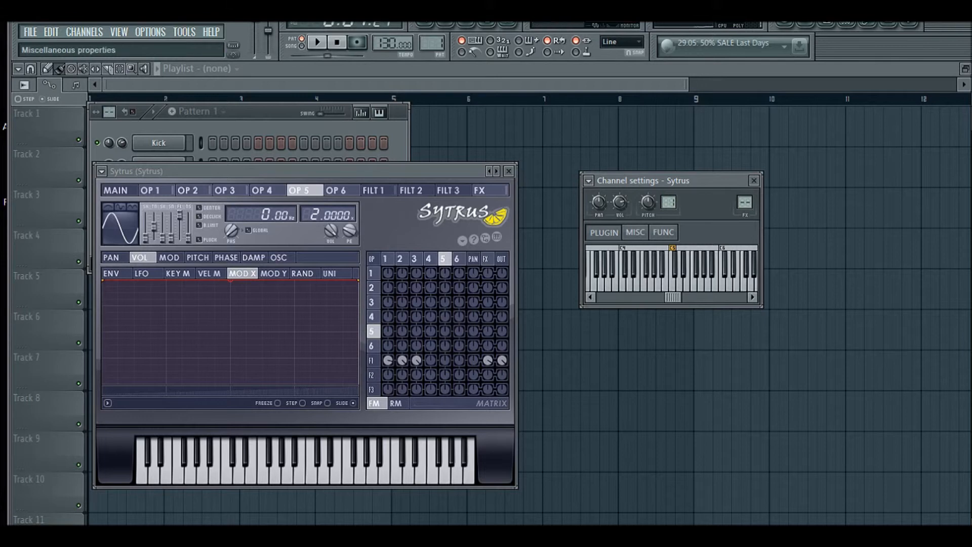
# Open the Sytrus channel's miscellaneous settings and start then cancel renaming the channel
pyautogui.click(635, 232)
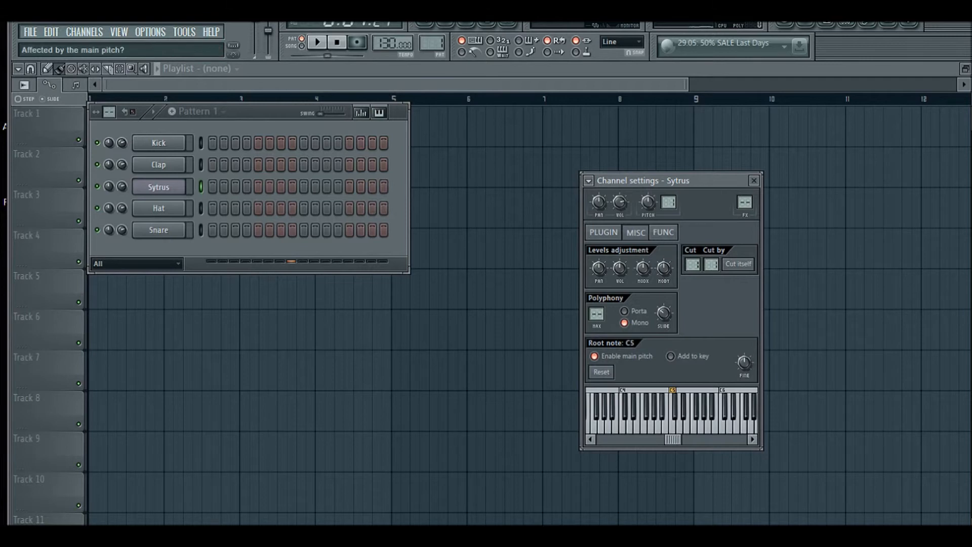
pyautogui.rightClick(160, 187)
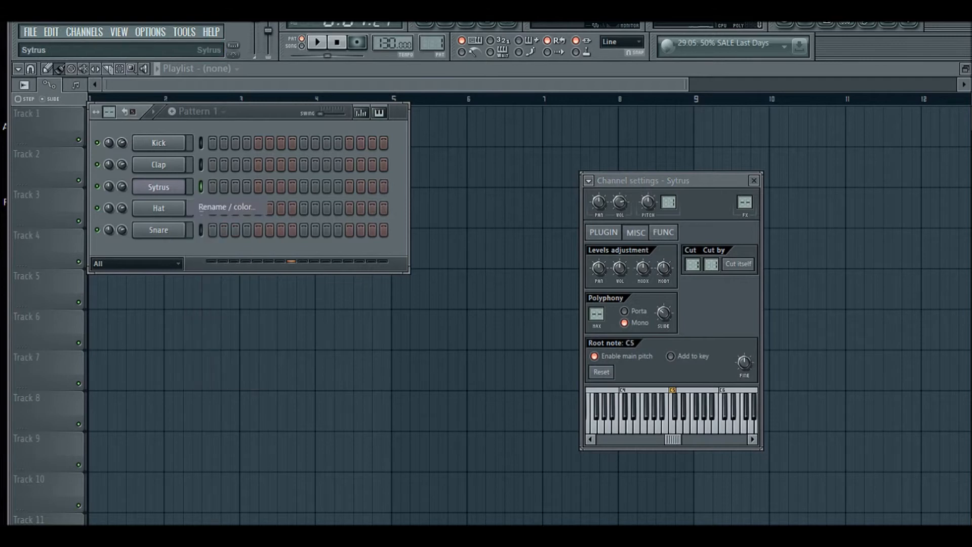
pyautogui.click(218, 207)
pyautogui.click(191, 190)
# Open the Sytrus channel in the piano roll and draw a C#5 note and an F4 note
pyautogui.rightClick(177, 187)
pyautogui.click(218, 185)
pyautogui.moveTo(215, 220); pyautogui.dragTo(76, 278)
pyautogui.moveTo(202, 371); pyautogui.dragTo(177, 371)
pyautogui.scroll(-3, 170, 380)
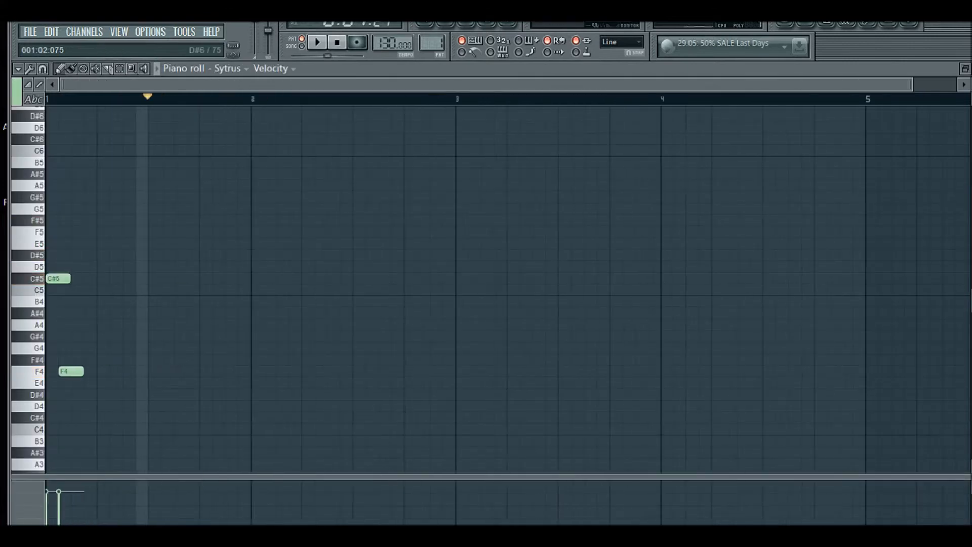
# Play the pattern, then lengthen the C#5 note to about half a bar
pyautogui.press('space')
pyautogui.press('space')
pyautogui.scroll(3, 50, 231)
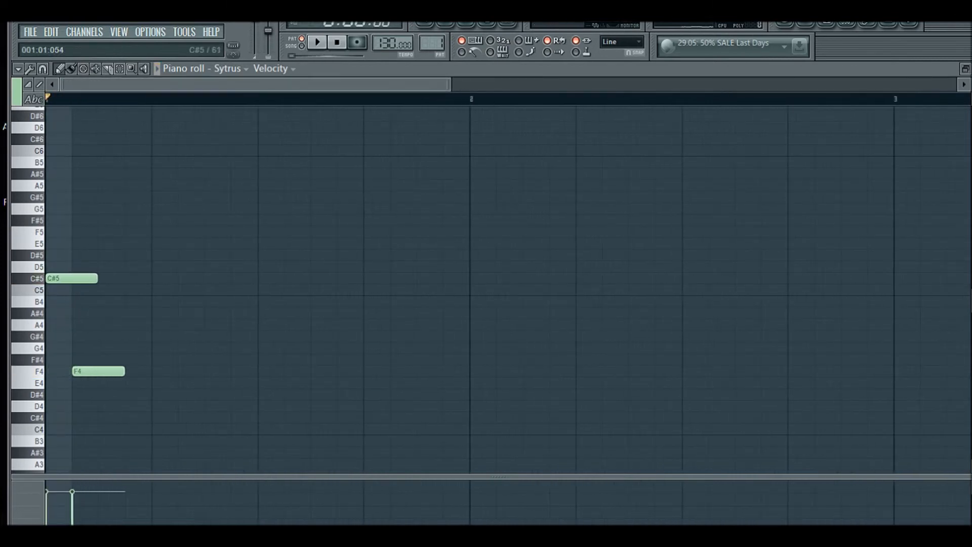
pyautogui.moveTo(97, 278); pyautogui.dragTo(257, 278)
# Move the F4 note slightly later, add a second F4 note, and play the pattern
pyautogui.moveTo(98, 371); pyautogui.dragTo(124, 371)
pyautogui.click(213, 371)
pyautogui.press('space')
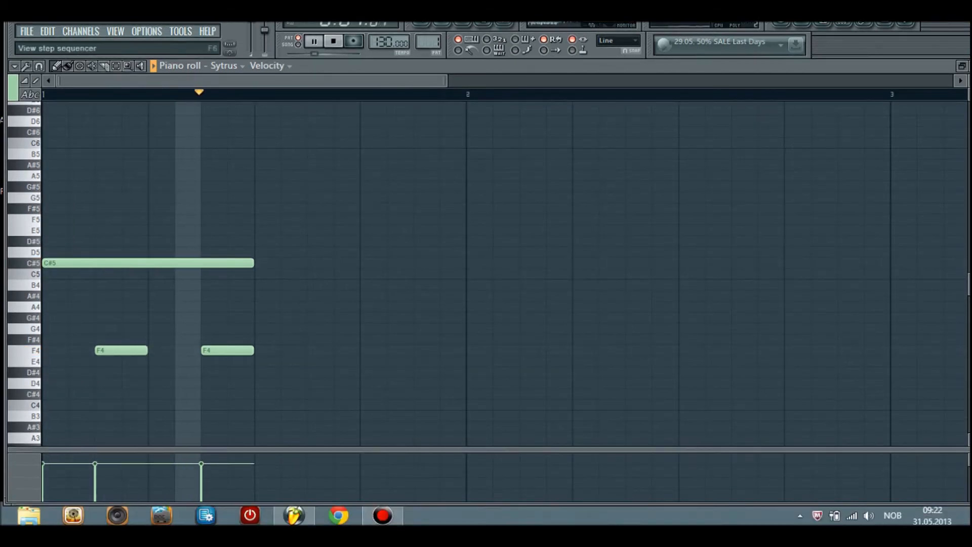
# Stop playback and return to the step sequencer showing the Sytrus pattern
pyautogui.click(420, 23)
pyautogui.press('space')
pyautogui.press('F6')
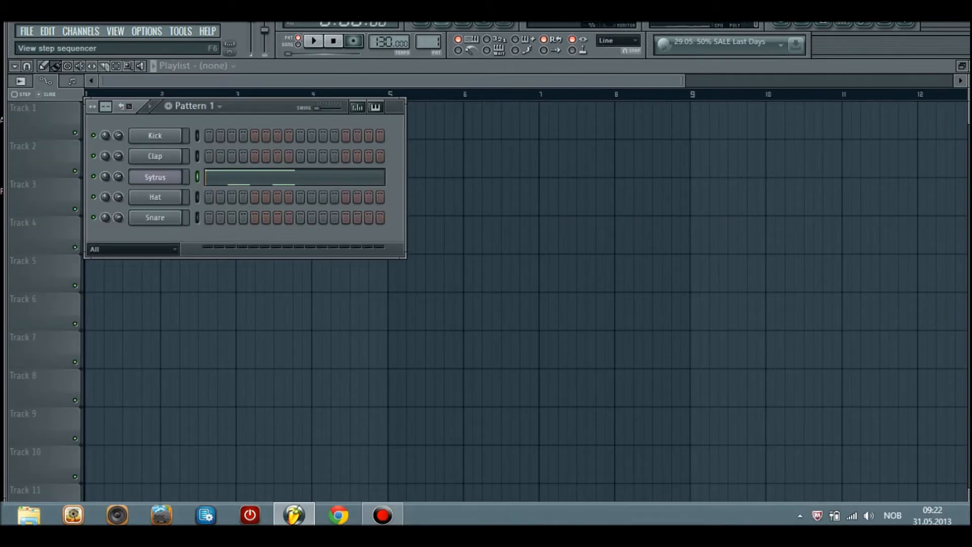
# Open the Sytrus channel settings, toggle pattern playback a few times, and switch polyphony to Porta
pyautogui.click(154, 176)
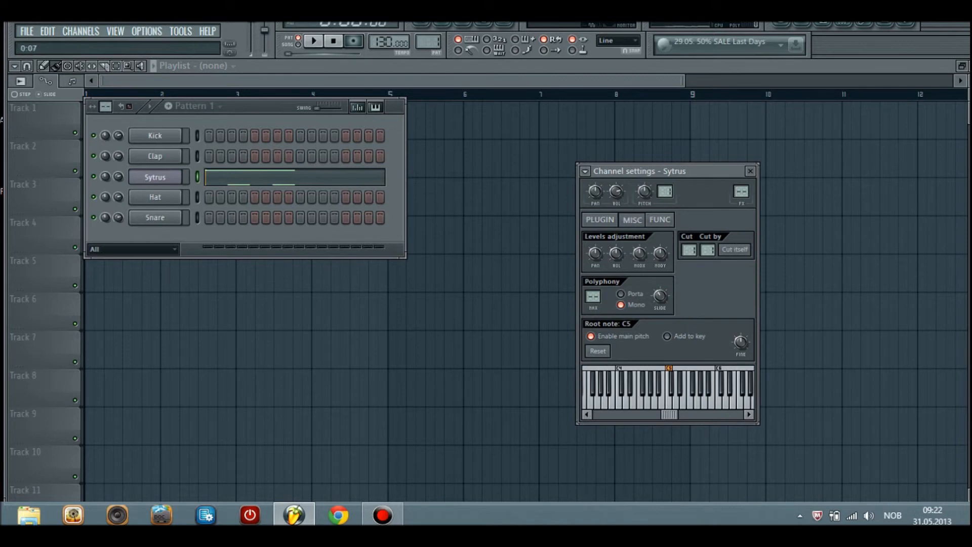
pyautogui.press('space')
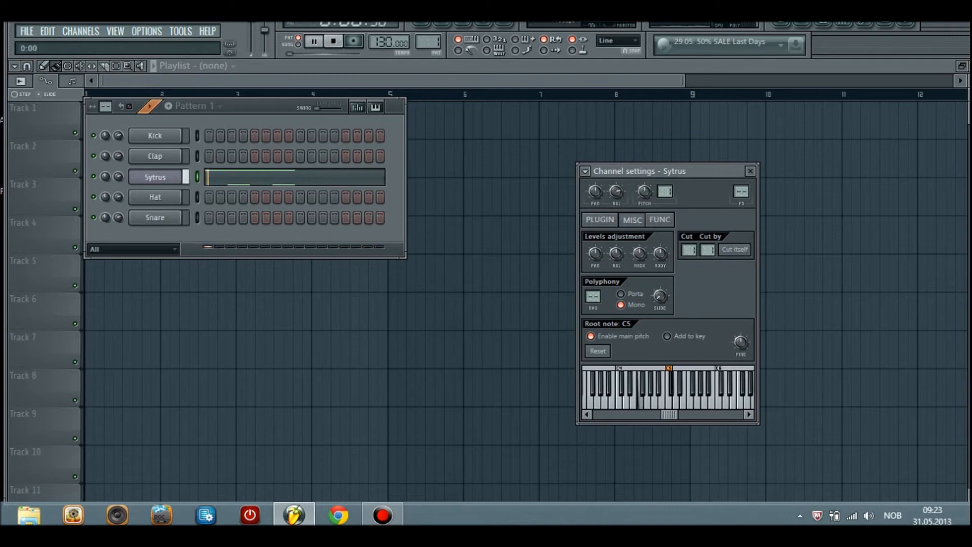
pyautogui.press('space')
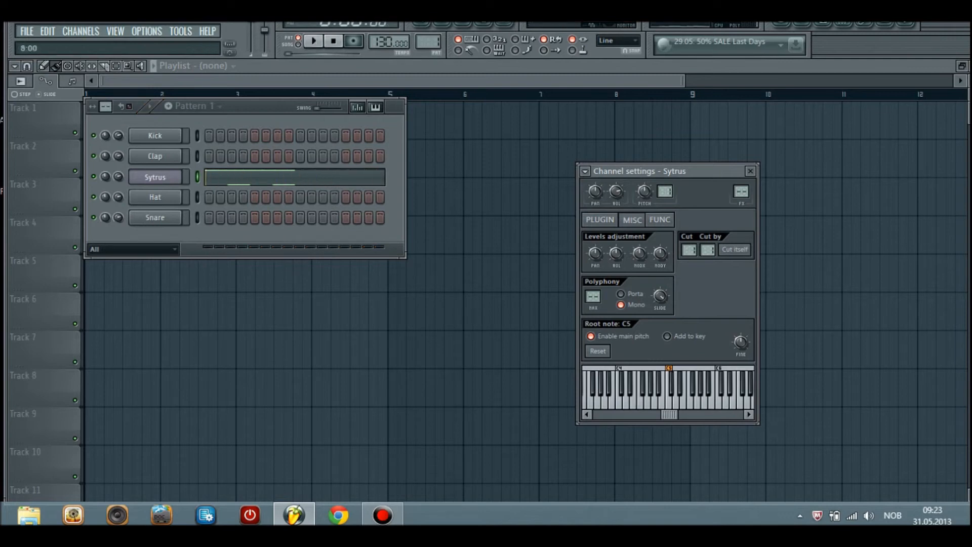
pyautogui.press('space')
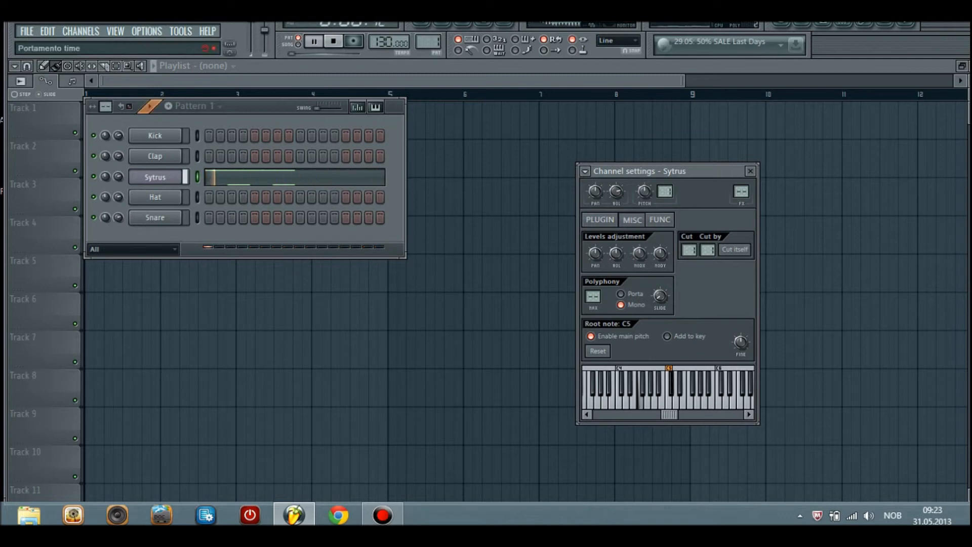
pyautogui.press('space')
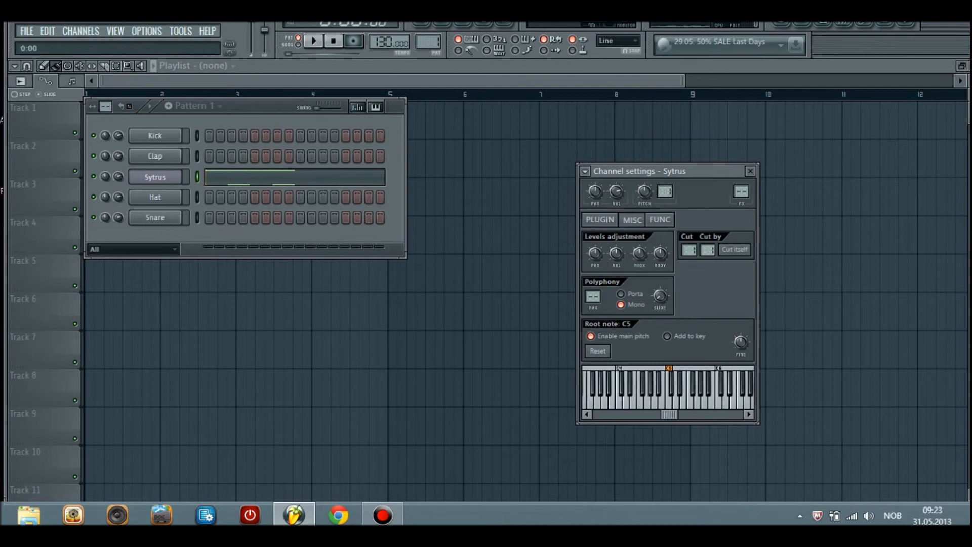
pyautogui.press('space')
pyautogui.press('space')
pyautogui.press('space')
pyautogui.press('space')
pyautogui.click(621, 305)
pyautogui.click(621, 293)
# In the Sytrus piano roll, delete both F4 notes, add a G5 note after the C#5 note, and play
pyautogui.click(293, 177)
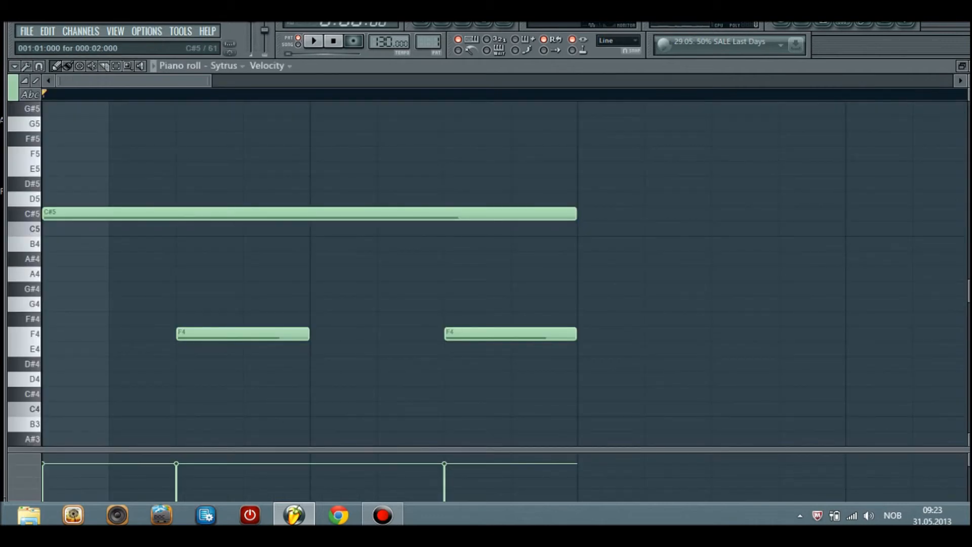
pyautogui.rightClick(273, 334)
pyautogui.rightClick(546, 334)
pyautogui.moveTo(629, 154); pyautogui.dragTo(629, 124)
pyautogui.click(719, 124)
pyautogui.rightClick(718, 123)
pyautogui.moveTo(708, 123); pyautogui.dragTo(764, 507)
pyautogui.press('space')
pyautogui.scroll(4, 539, 273)
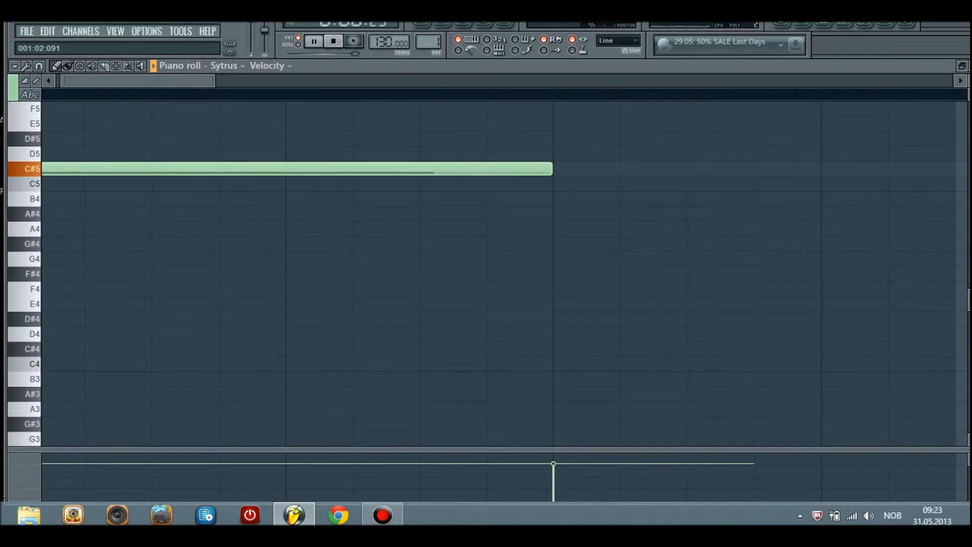
pyautogui.scroll(-2, 506, 274)
pyautogui.scroll(6, 506, 273)
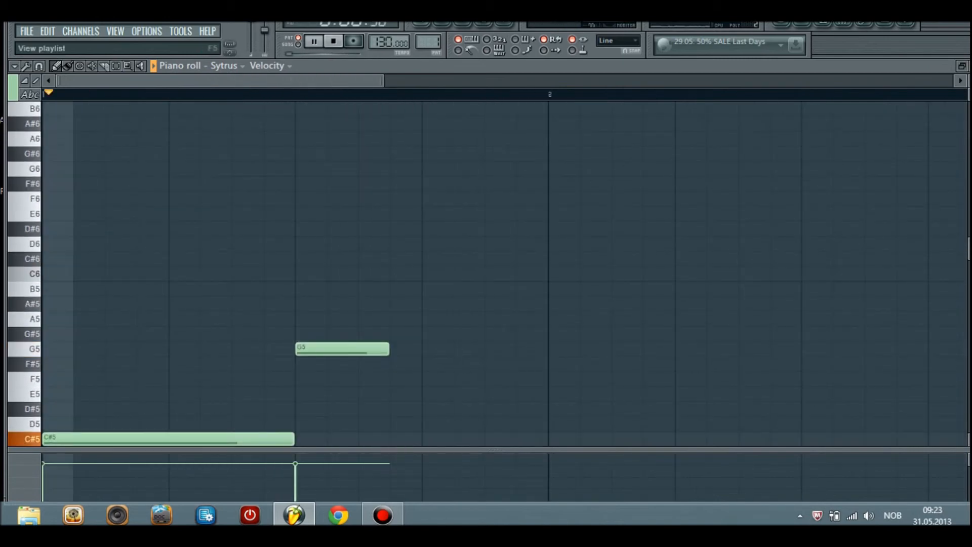
pyautogui.press('space')
# Delete the remaining G5 and C#5 notes so the Sytrus pattern is empty, and return to the step sequencer
pyautogui.press('F6')
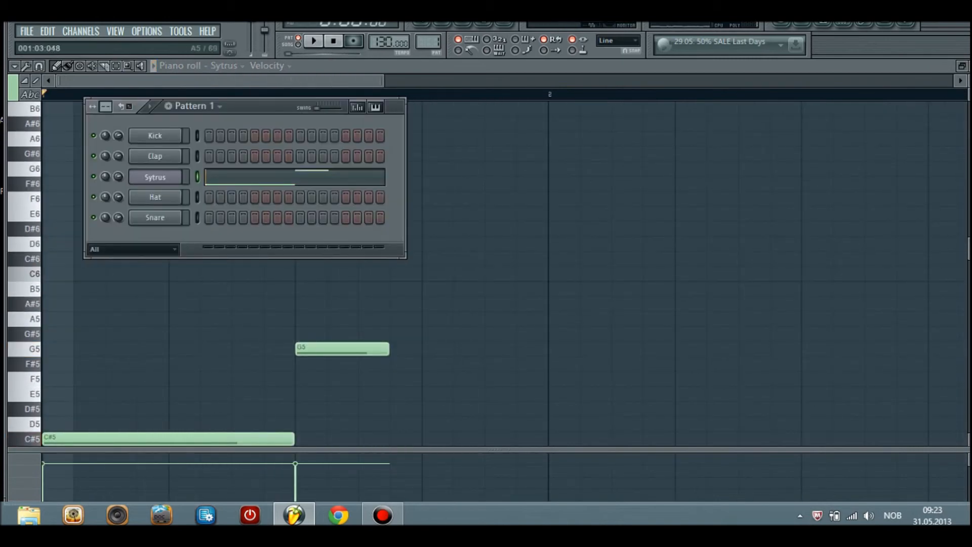
pyautogui.rightClick(354, 349)
pyautogui.rightClick(281, 438)
pyautogui.scroll(-1, 281, 405)
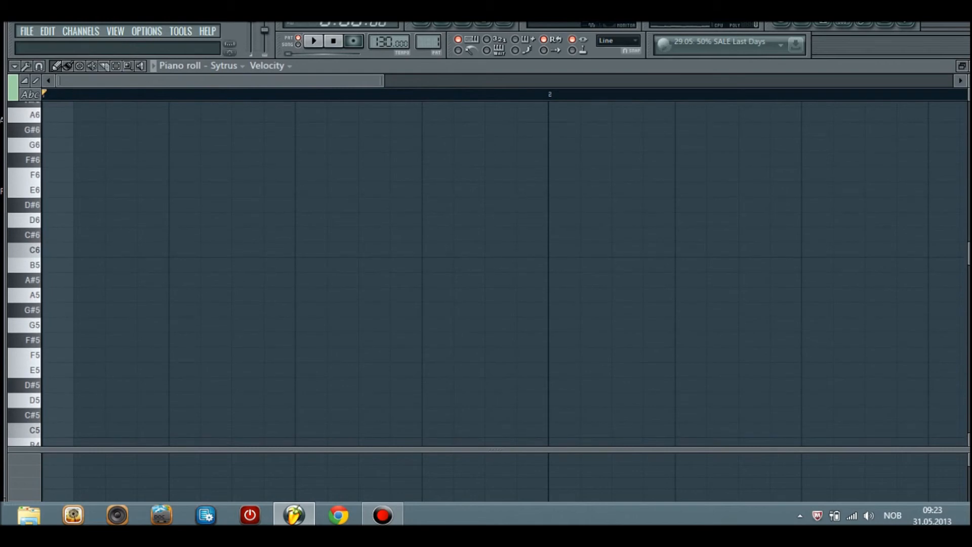
pyautogui.press('F6')
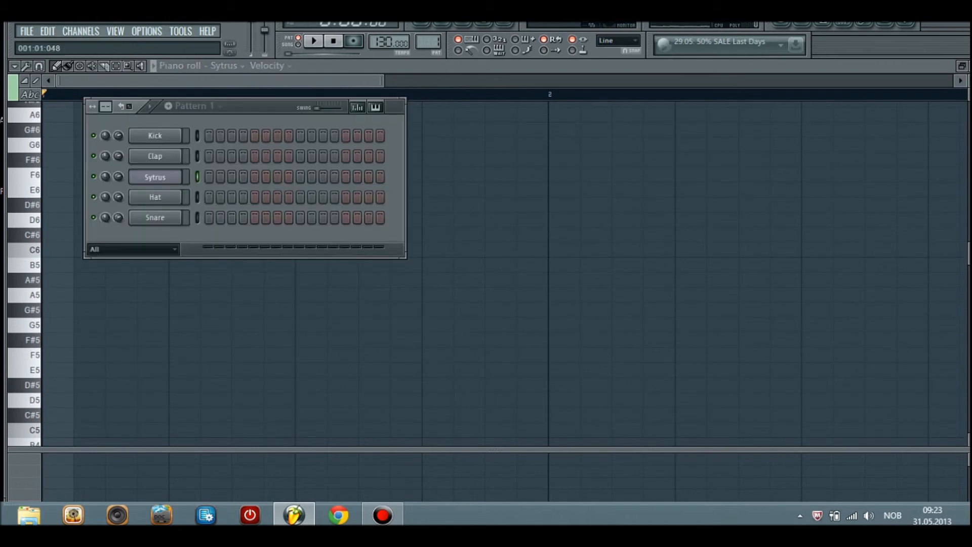
# Open the Sytrus plugin interface, reposition and close it, and show the channel's MISC settings
pyautogui.click(155, 177)
pyautogui.click(600, 219)
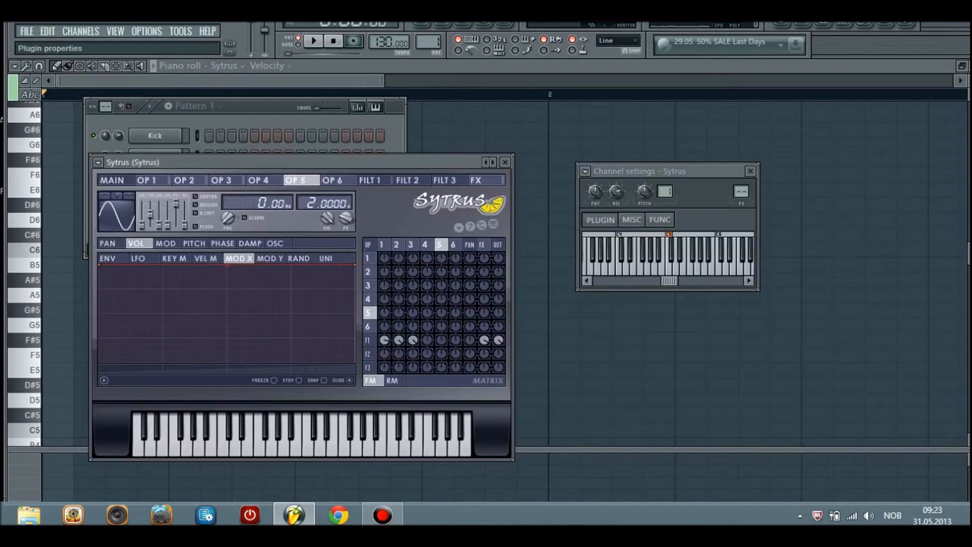
pyautogui.moveTo(324, 162); pyautogui.dragTo(347, 84)
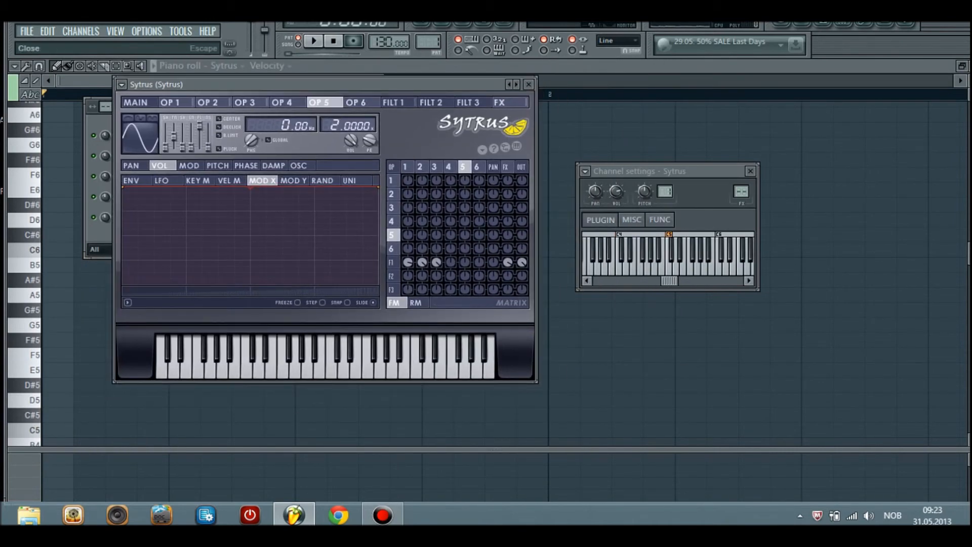
pyautogui.click(528, 84)
pyautogui.click(632, 220)
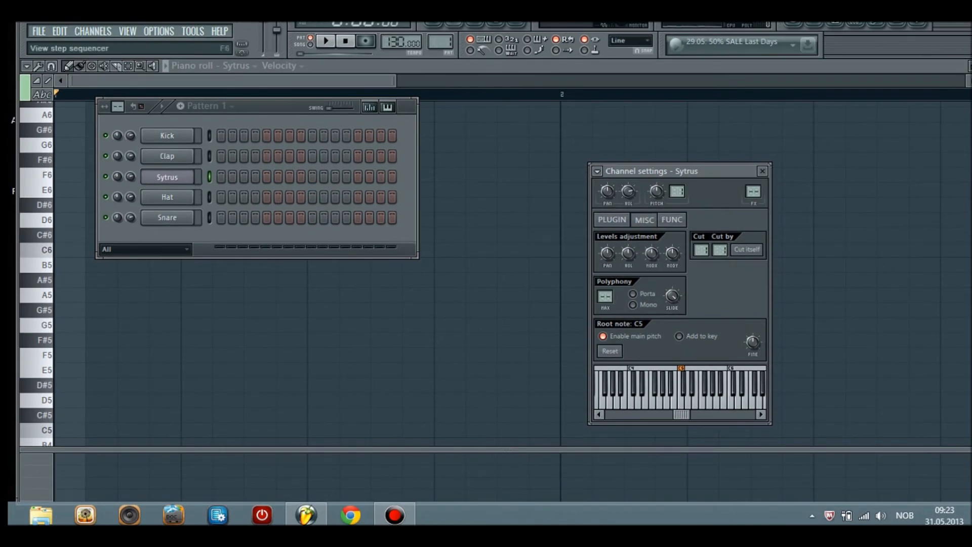
# Open the playlist and browser, and preview samples in the 'You are the one' demo project folder
pyautogui.click(413, 23)
pyautogui.click(495, 23)
pyautogui.scroll(-4, 91, 146)
pyautogui.scroll(5, 92, 152)
pyautogui.scroll(5, 86, 283)
pyautogui.scroll(-10, 86, 284)
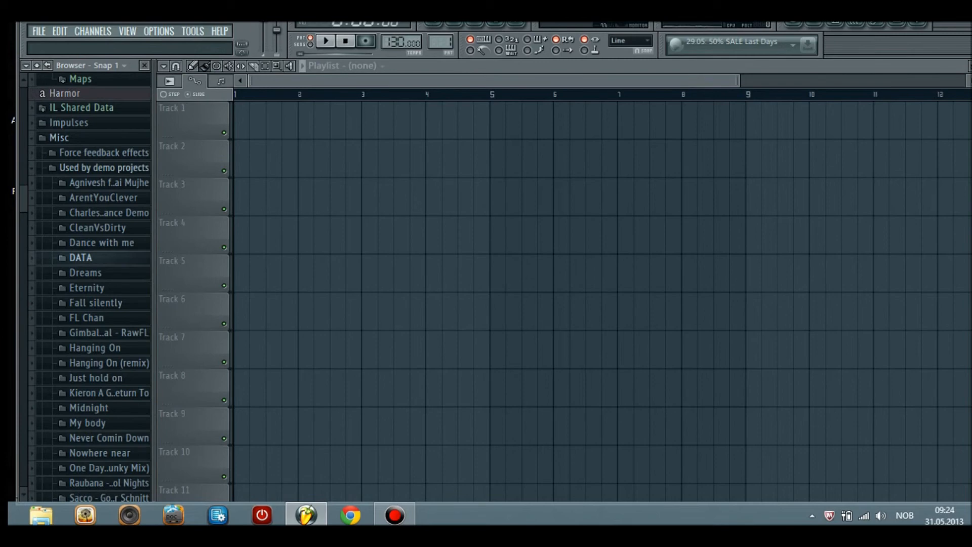
pyautogui.click(90, 235)
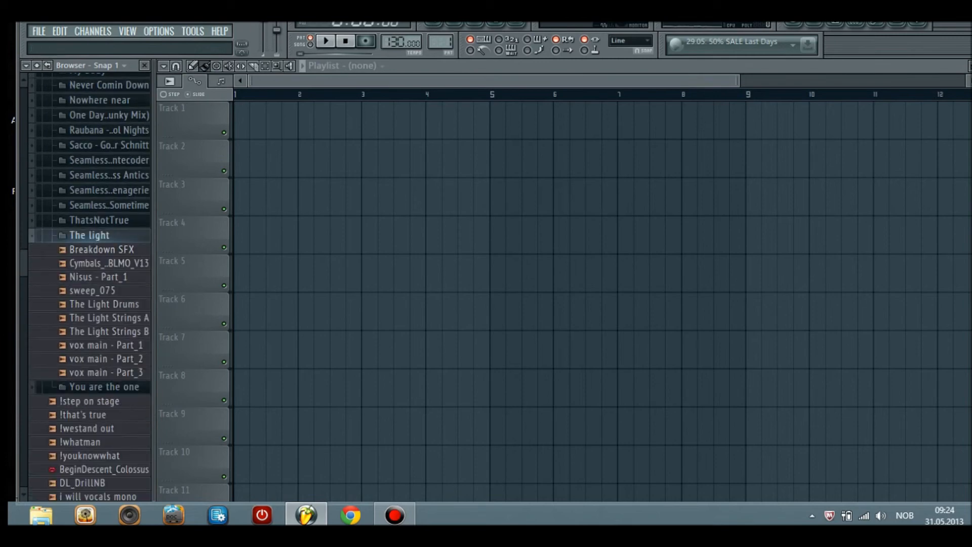
pyautogui.click(91, 221)
pyautogui.click(91, 220)
pyautogui.click(89, 235)
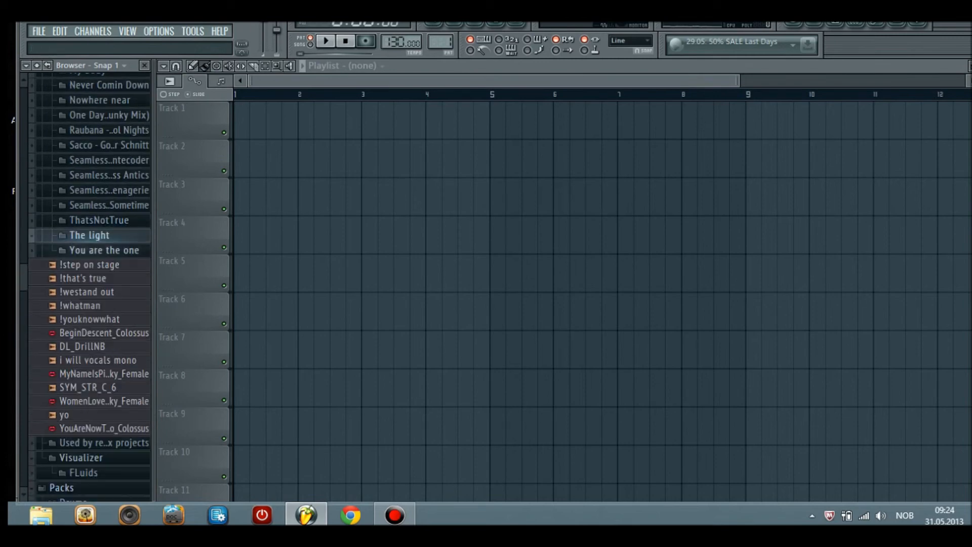
pyautogui.click(104, 250)
pyautogui.scroll(-3, 103, 250)
pyautogui.click(109, 183)
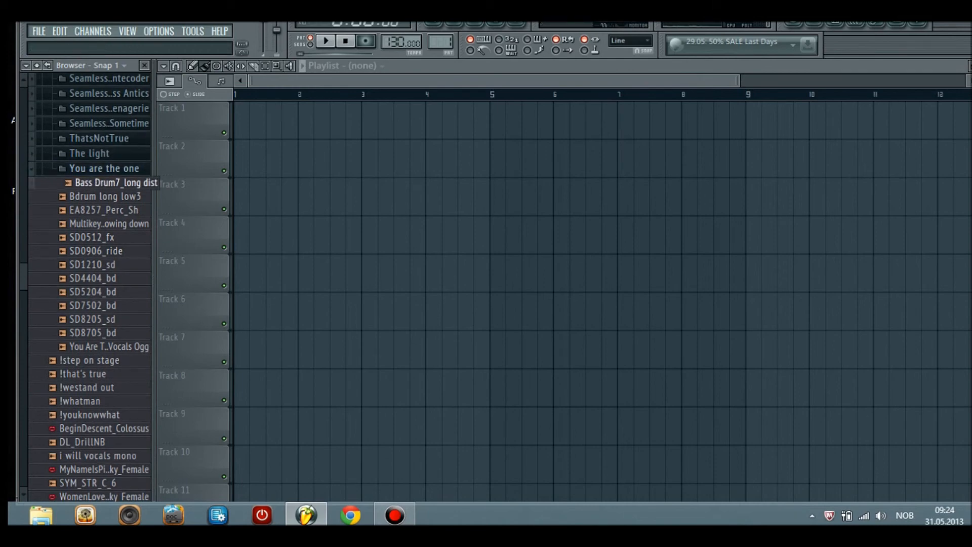
pyautogui.click(105, 197)
pyautogui.click(99, 251)
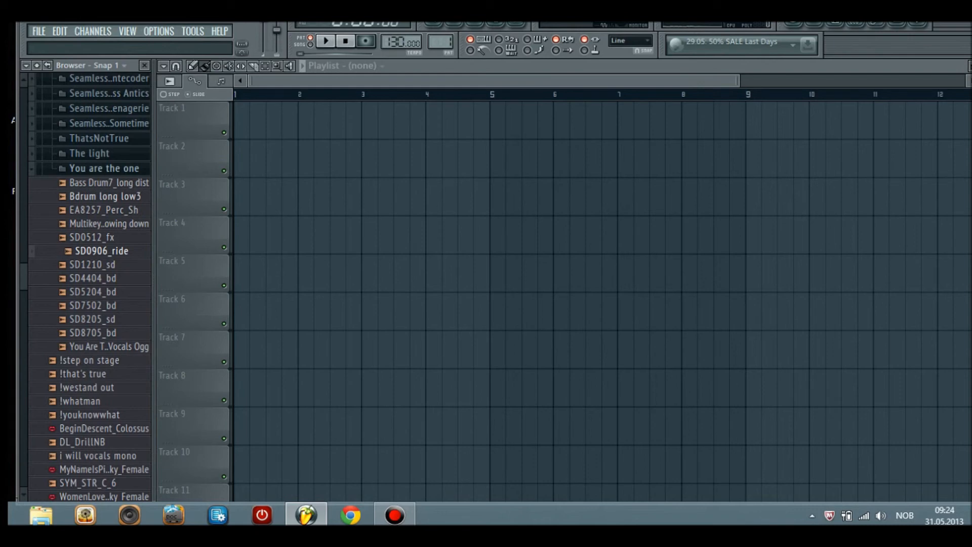
# Place the Bdrum long low3 sample on Track 1 of the playlist and remove the clip again
pyautogui.moveTo(105, 197); pyautogui.dragTo(237, 121)
pyautogui.scroll(-3, 243, 122)
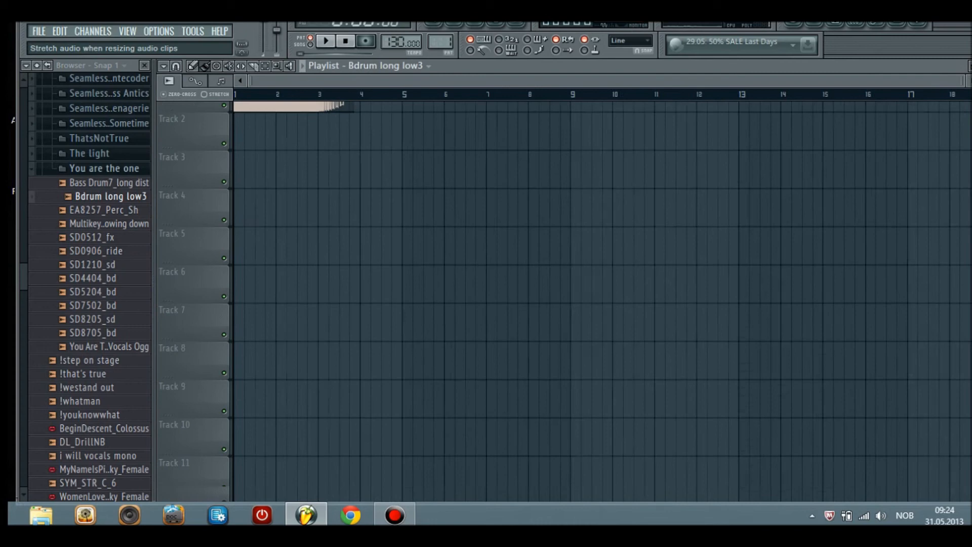
pyautogui.scroll(3, 261, 121)
pyautogui.scroll(-1, 261, 121)
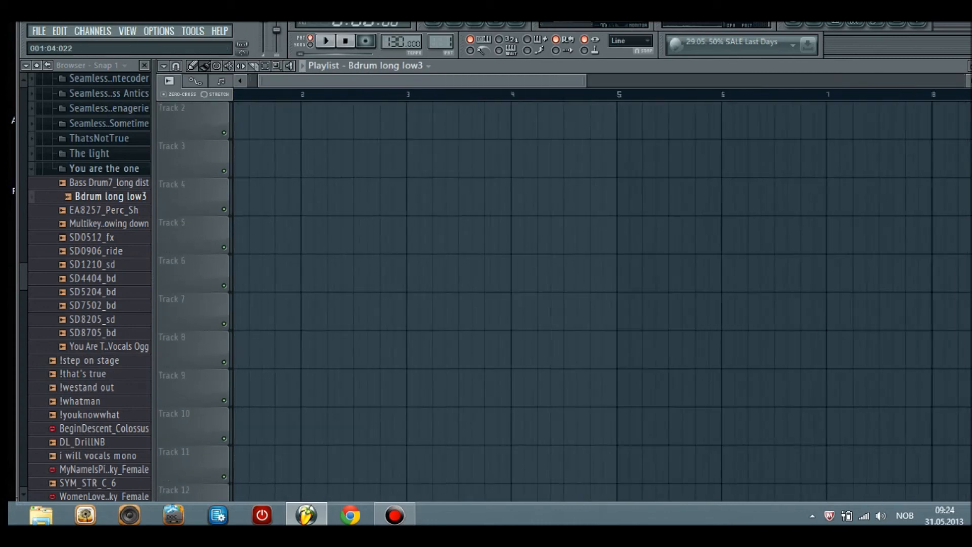
pyautogui.scroll(-3, 241, 122)
pyautogui.scroll(1, 241, 121)
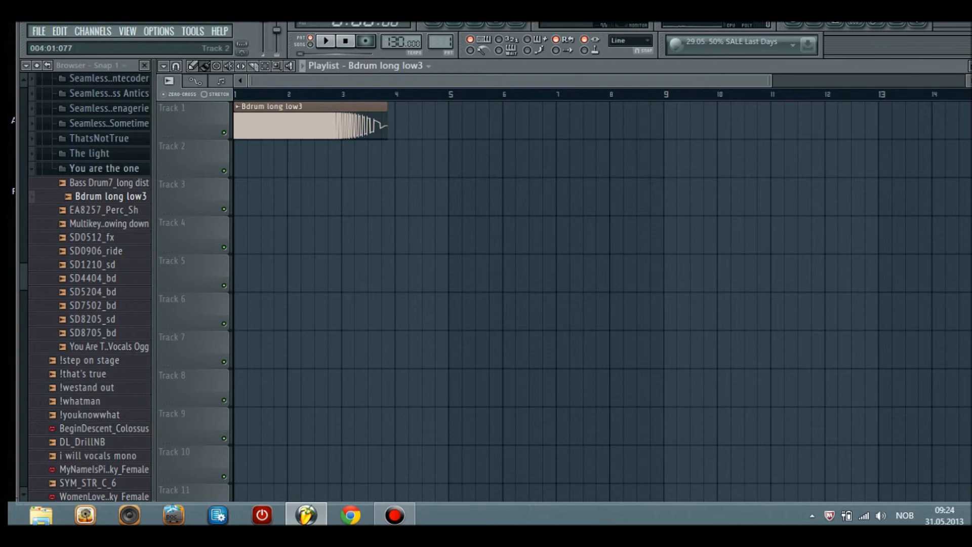
pyautogui.rightClick(248, 124)
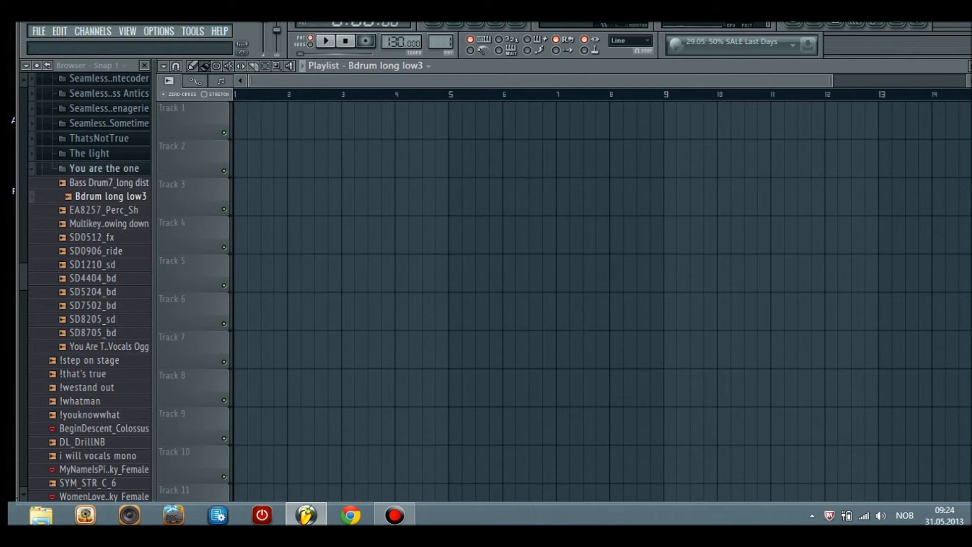
# Add the FPC_Crash_G16InLite_03 sample from the FPC Cymbals folder as a new step sequencer channel
pyautogui.click(103, 168)
pyautogui.scroll(-8, 104, 174)
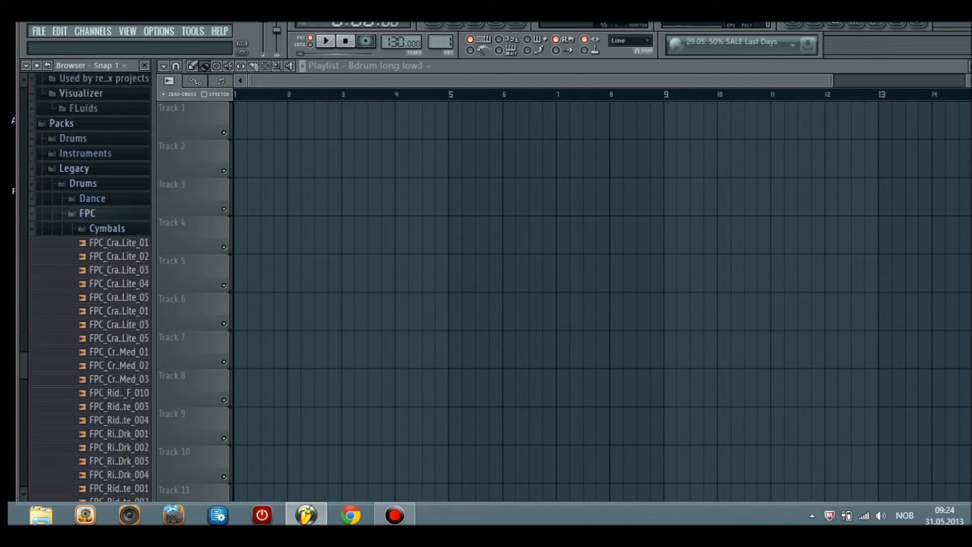
pyautogui.click(107, 103)
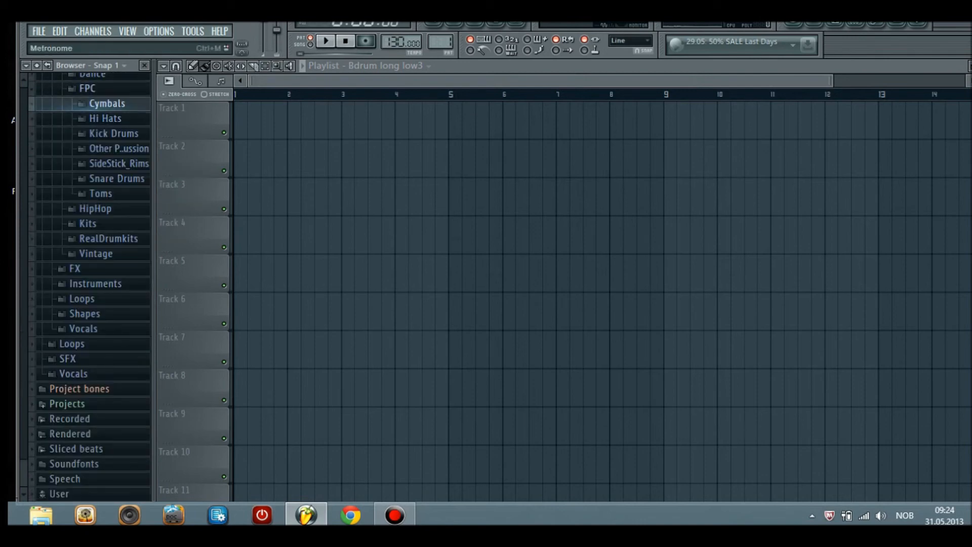
pyautogui.click(454, 23)
pyautogui.click(283, 167)
pyautogui.click(282, 182)
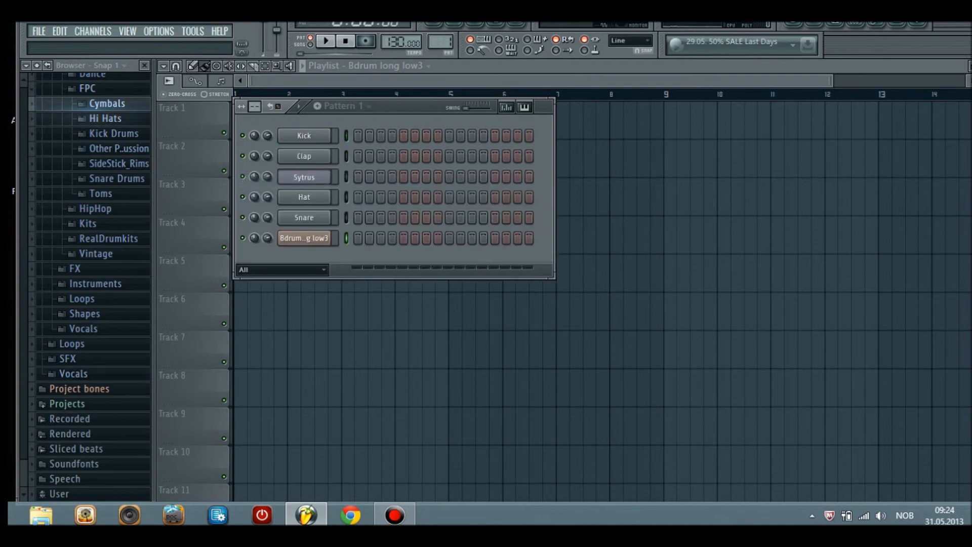
pyautogui.click(107, 103)
pyautogui.click(120, 145)
pyautogui.moveTo(119, 145); pyautogui.dragTo(291, 261)
pyautogui.moveTo(400, 107); pyautogui.dragTo(619, 165)
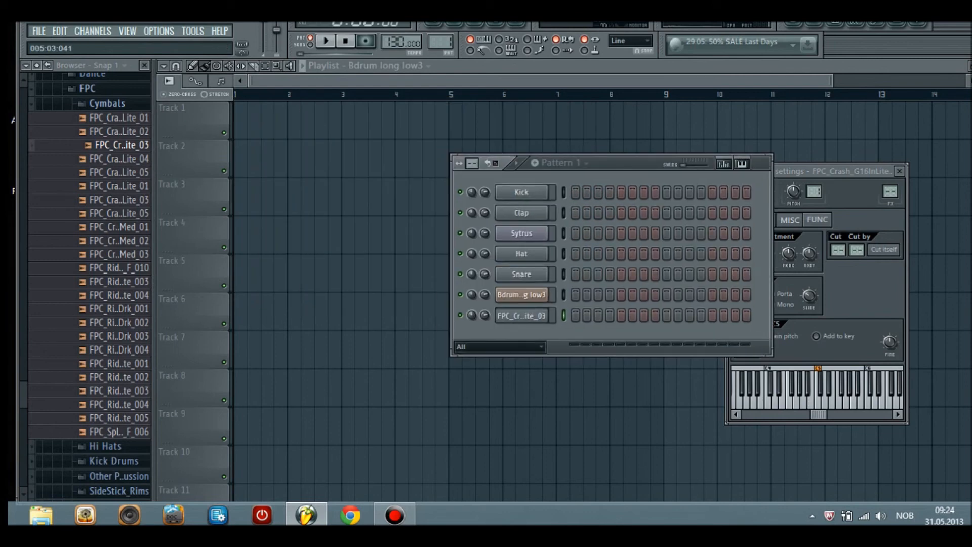
pyautogui.click(387, 66)
pyautogui.click(389, 92)
pyautogui.moveTo(399, 197); pyautogui.dragTo(441, 274)
pyautogui.rightClick(507, 274)
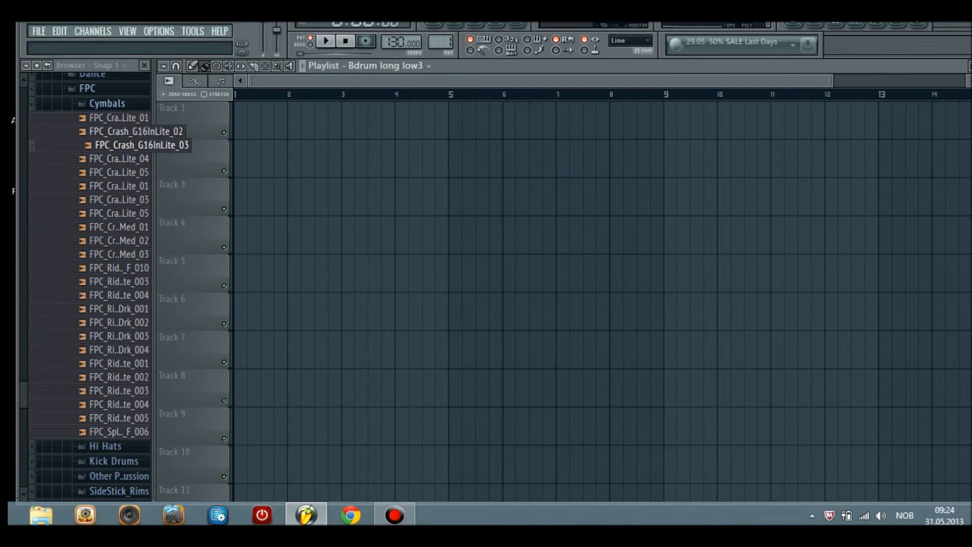
# Preview the kick samples in the FPC Kick Drums folder of the browser
pyautogui.click(107, 103)
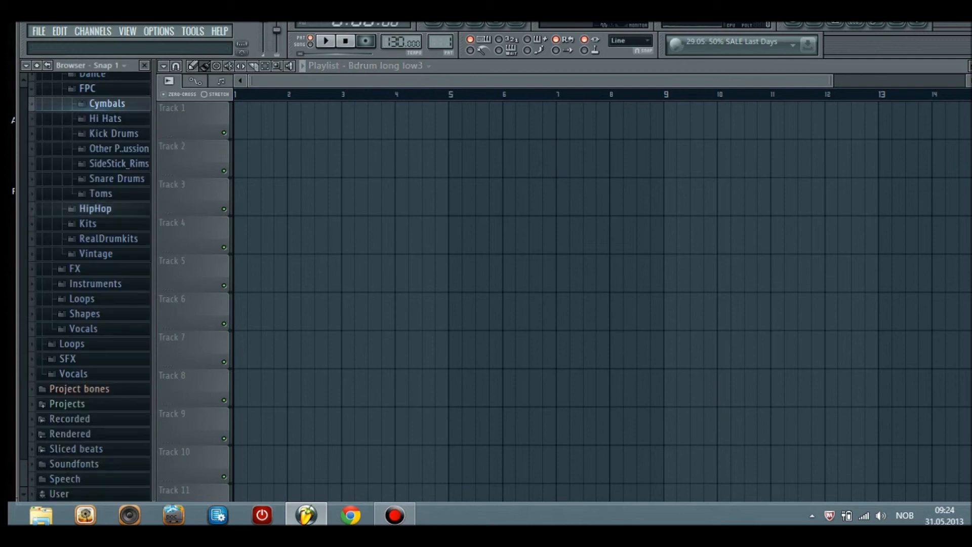
pyautogui.click(107, 104)
pyautogui.click(107, 103)
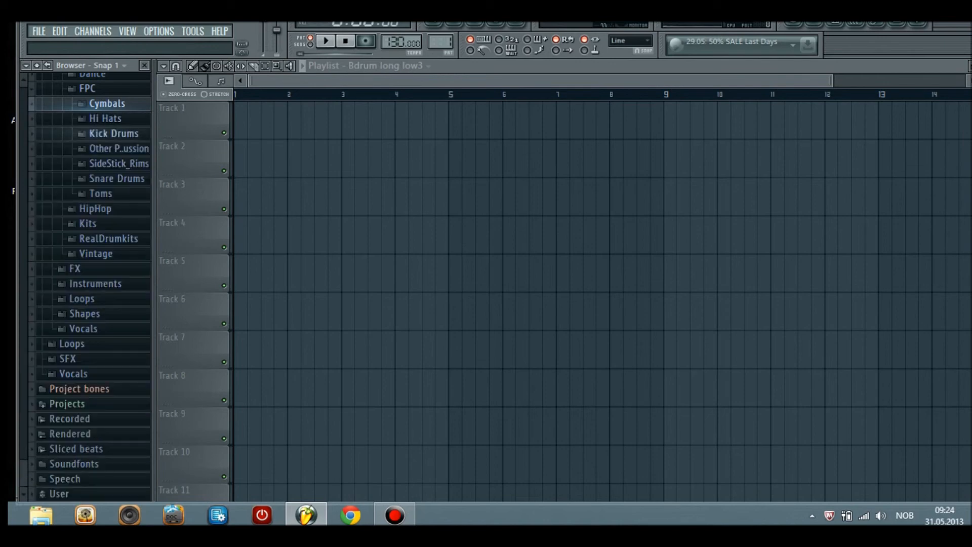
pyautogui.click(113, 133)
pyautogui.click(122, 147)
pyautogui.press('Down')
pyautogui.press('Down')
pyautogui.press('Down')
pyautogui.press('Down')
pyautogui.press('Down')
pyautogui.press('Down')
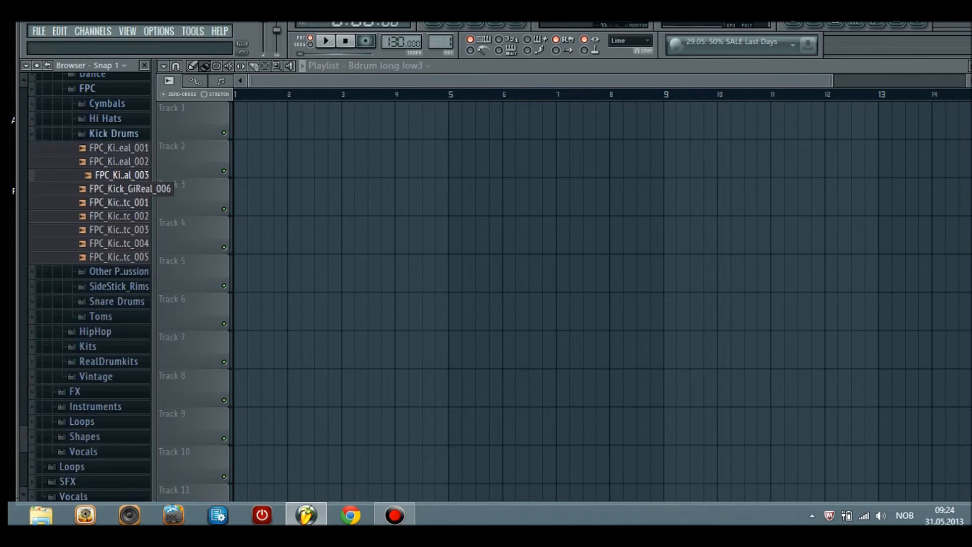
pyautogui.click(114, 133)
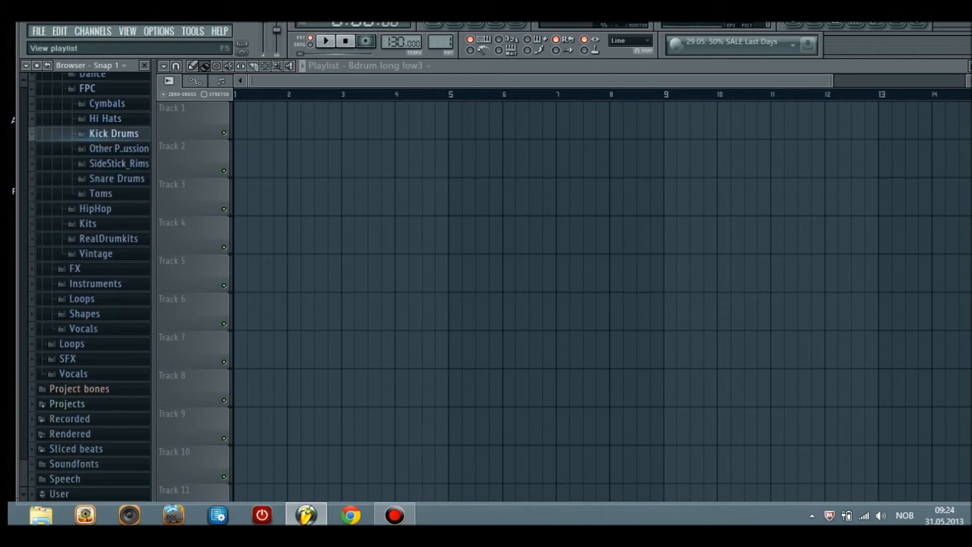
# Replace the Sytrus channel's plugin with Wasp from the step sequencer and position the Wasp window
pyautogui.click(433, 24)
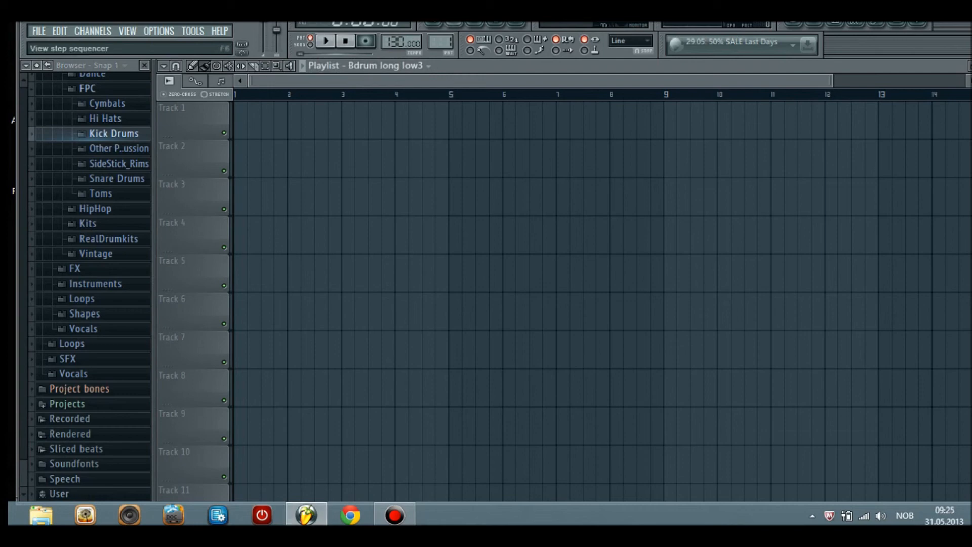
pyautogui.click(454, 24)
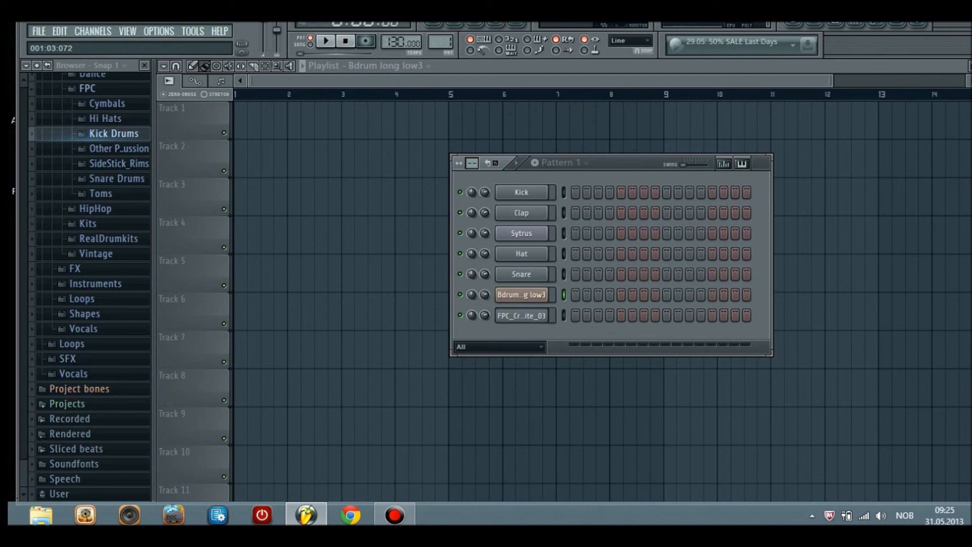
pyautogui.rightClick(548, 233)
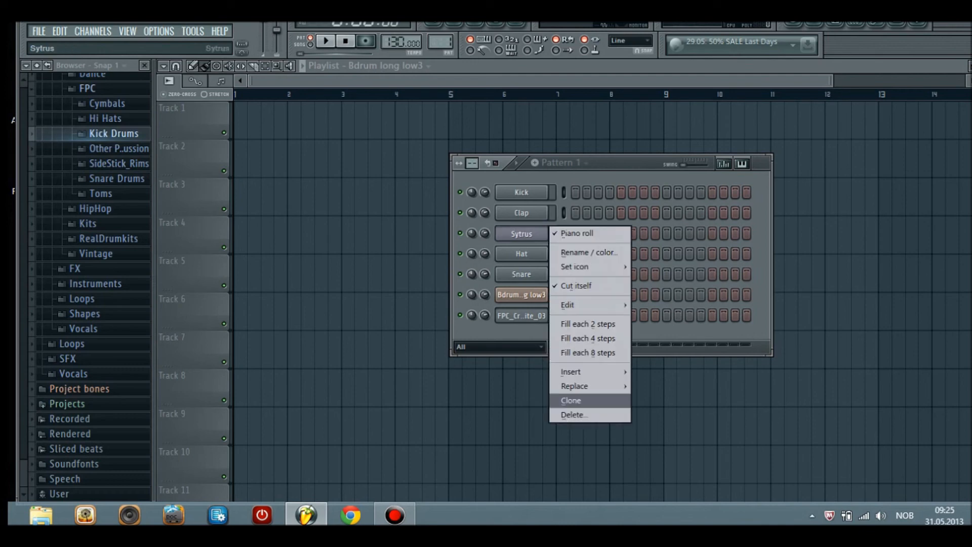
pyautogui.moveTo(577, 386)
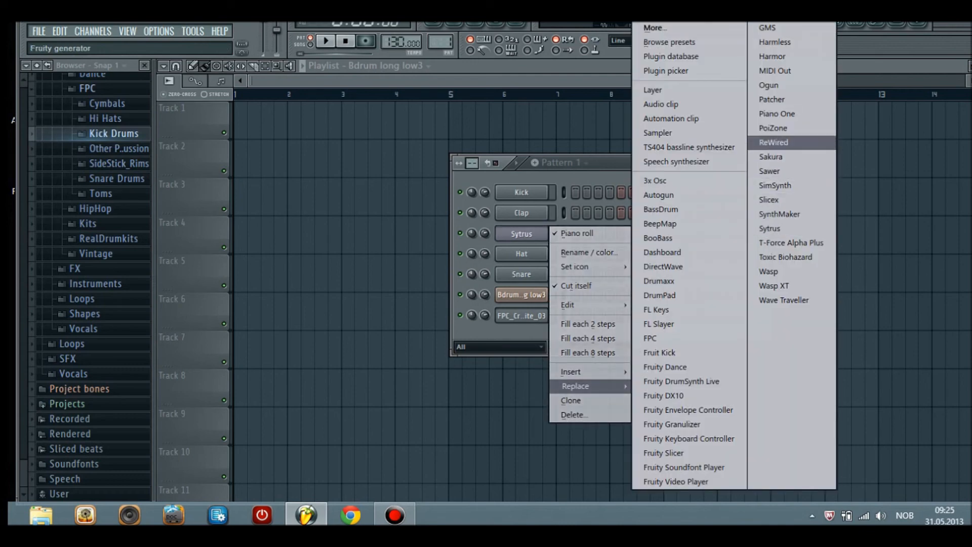
pyautogui.click(768, 272)
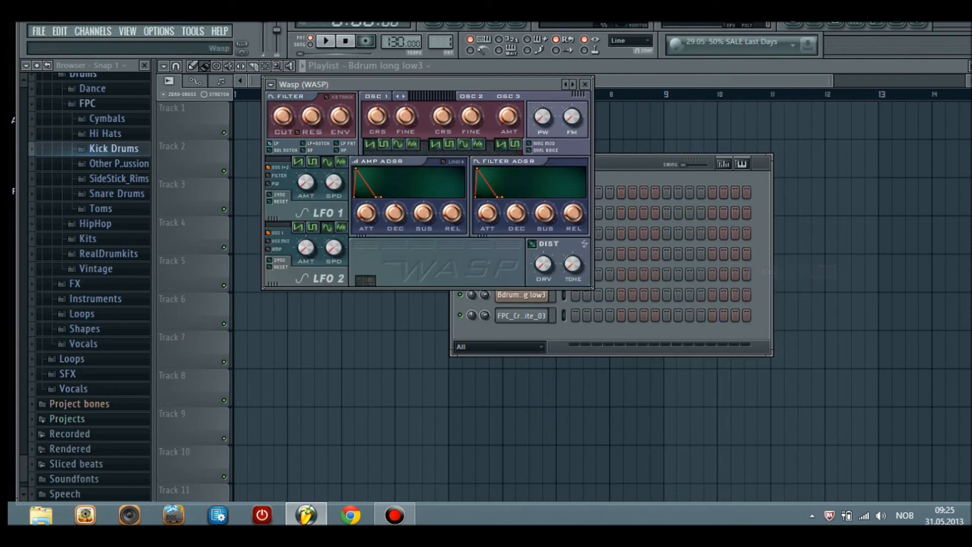
pyautogui.moveTo(496, 84); pyautogui.dragTo(652, 161)
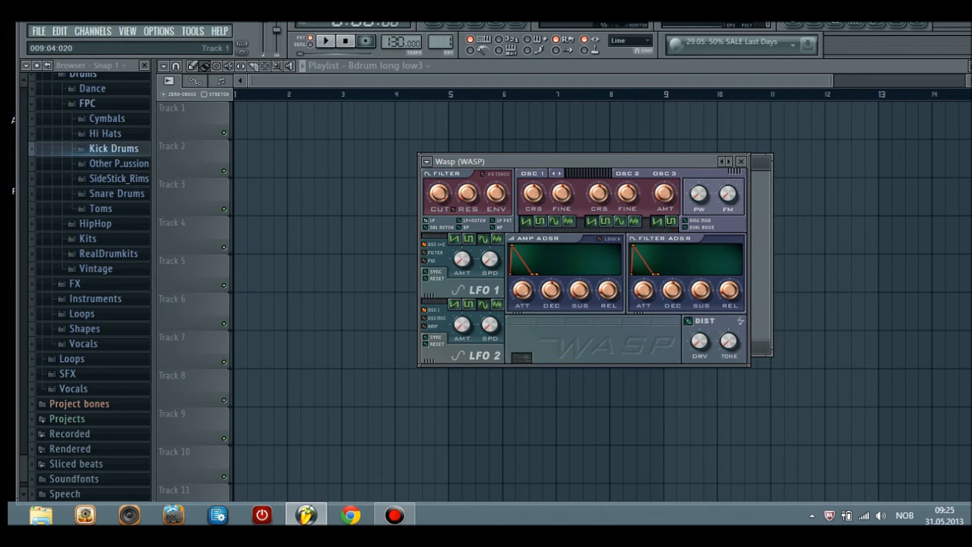
pyautogui.press('F2')
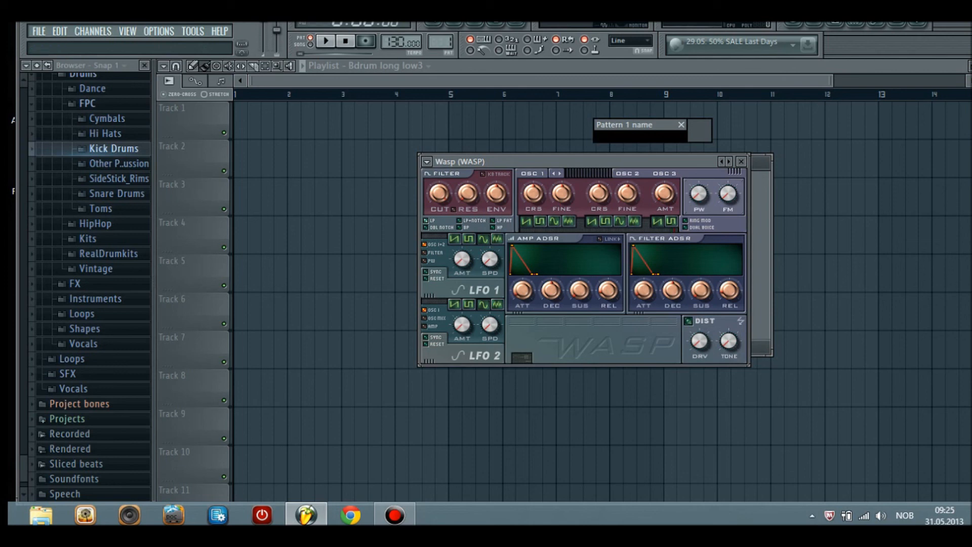
pyautogui.click(680, 125)
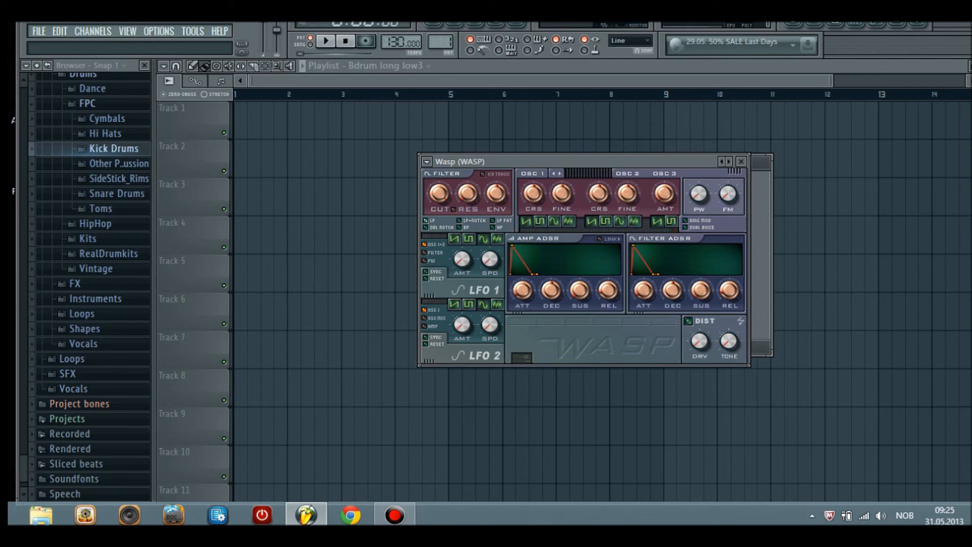